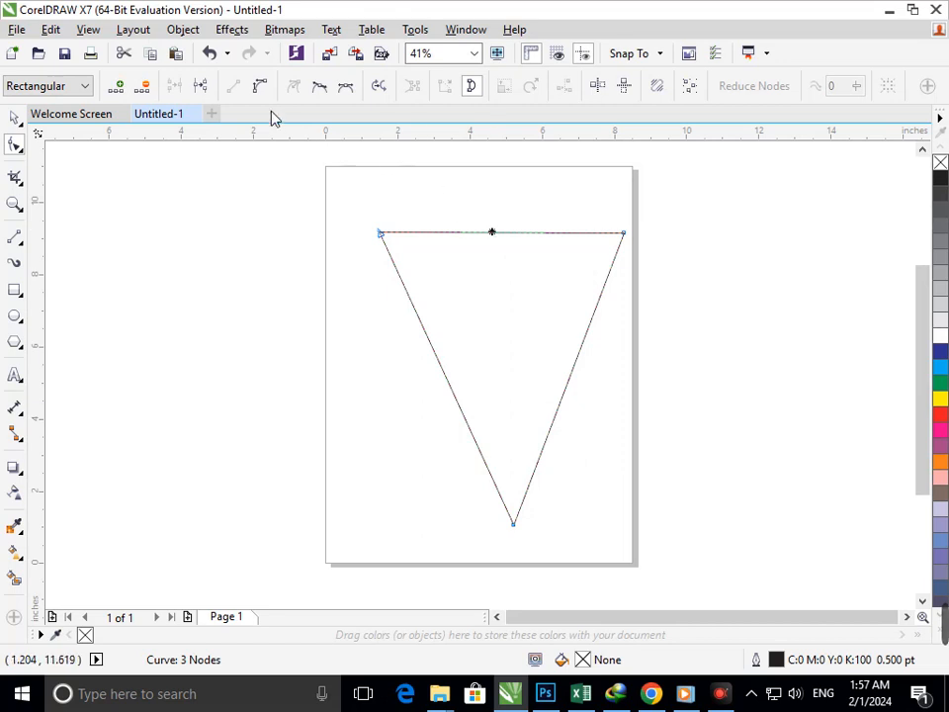
Step: Convert the triangle's top edge to a curve, bow it downward, and move the shape up and left on the page
{"action": "left_click", "coordinate": [259, 86]}
{"action": "left_click_drag", "start_coordinate": [492, 235], "coordinate": [499, 296]}
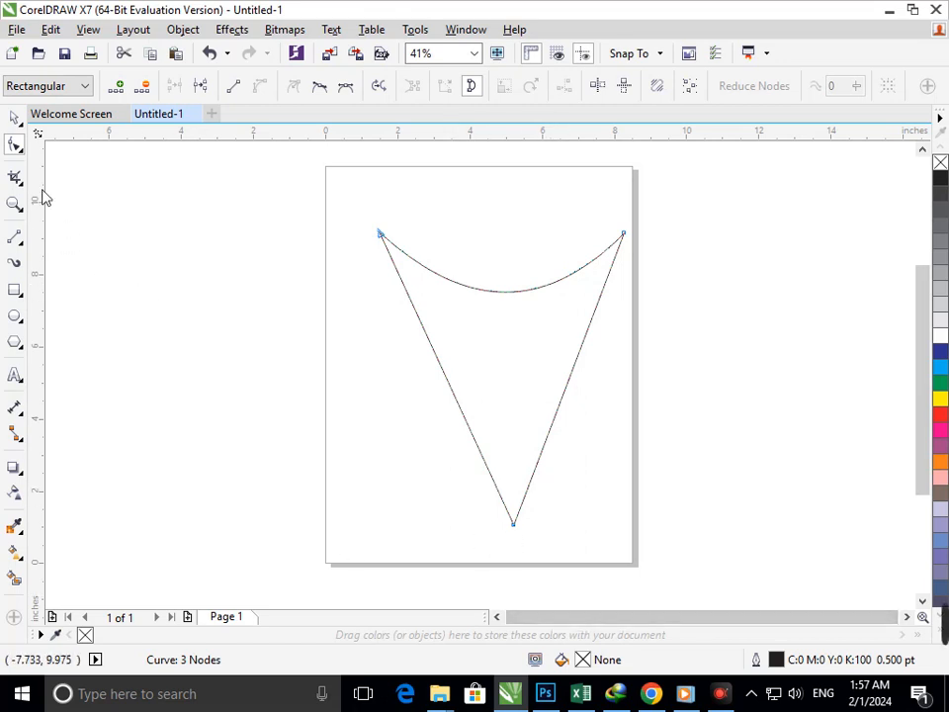
{"action": "left_click", "coordinate": [14, 119]}
{"action": "left_click", "coordinate": [357, 369]}
{"action": "left_click_drag", "start_coordinate": [337, 198], "coordinate": [645, 460]}
{"action": "left_click_drag", "start_coordinate": [513, 486], "coordinate": [484, 477]}
{"action": "left_click", "coordinate": [569, 492]}
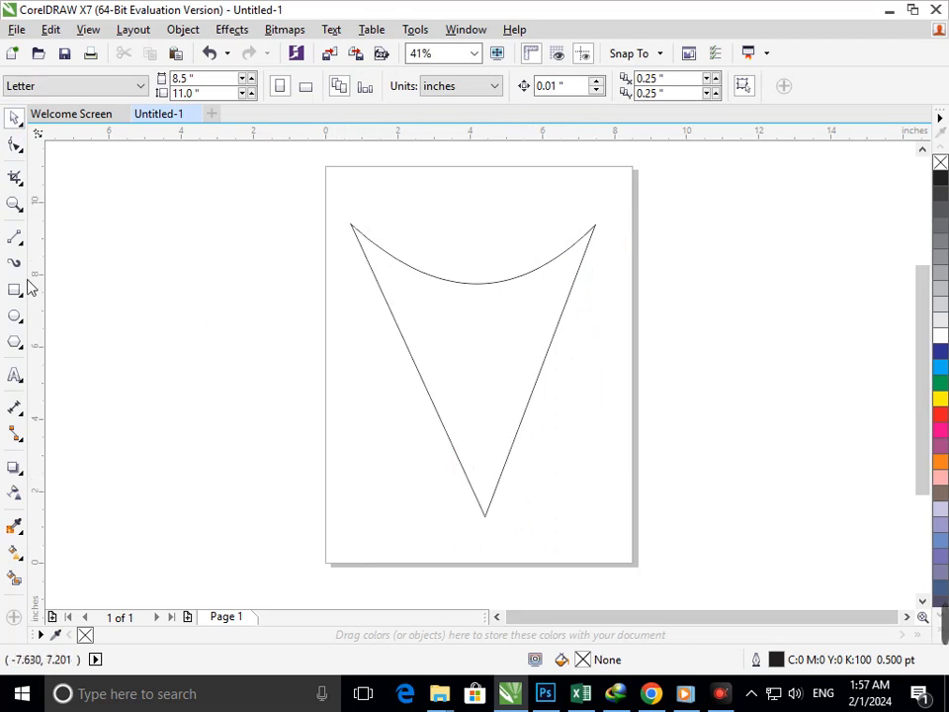
Step: Draw a straight line across the upper part of the shape and bend it into an S-shaped wave
{"action": "left_click", "coordinate": [15, 237]}
{"action": "mouse_move", "coordinate": [346, 270]}
{"action": "left_mouse_down"}
{"action": "mouse_move", "coordinate": [387, 305]}
{"action": "mouse_move", "coordinate": [622, 308]}
{"action": "left_mouse_up"}
{"action": "left_click", "coordinate": [15, 145]}
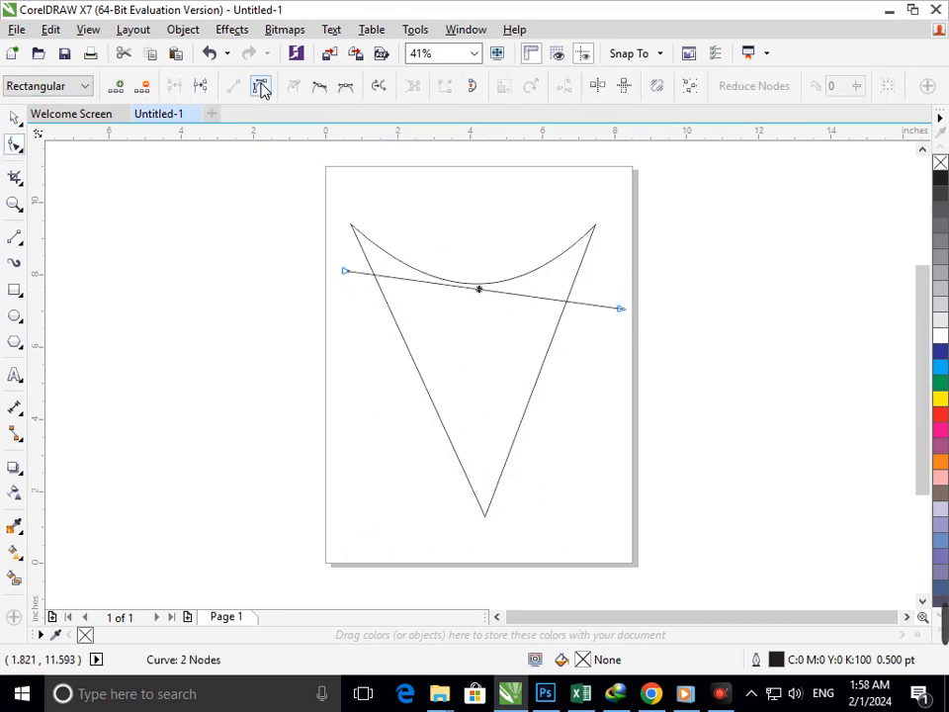
{"action": "left_click", "coordinate": [261, 87]}
{"action": "left_click_drag", "start_coordinate": [441, 291], "coordinate": [386, 431]}
{"action": "left_click_drag", "start_coordinate": [529, 309], "coordinate": [587, 222]}
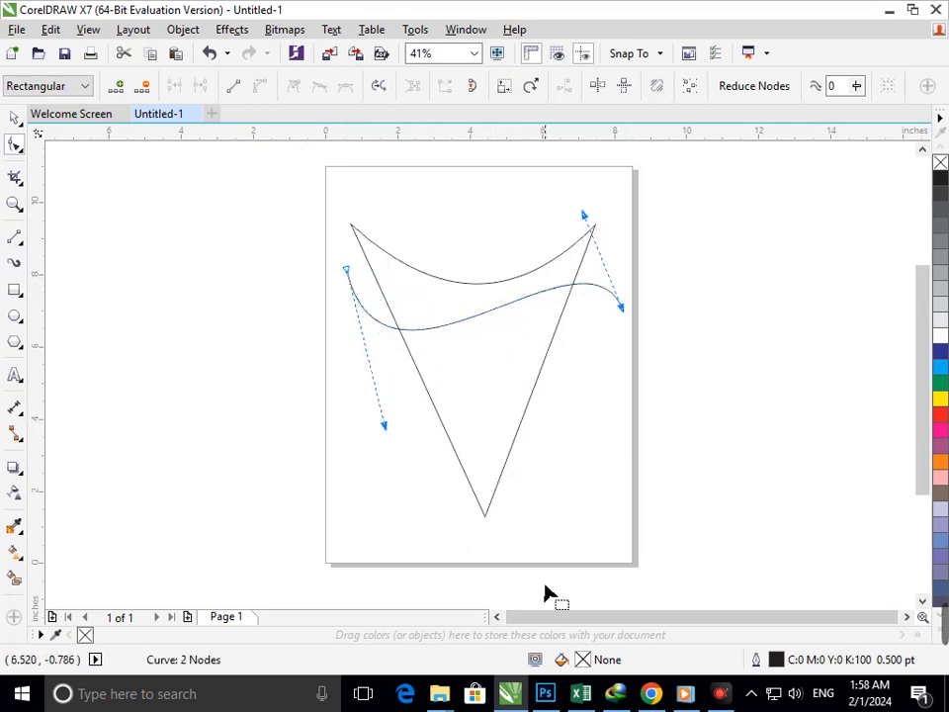
Step: Select the wavy curve and place its rotation centre on its left end node
{"action": "left_click", "coordinate": [16, 118]}
{"action": "left_click", "coordinate": [157, 303]}
{"action": "mouse_move", "coordinate": [351, 289]}
{"action": "left_mouse_down"}
{"action": "mouse_move", "coordinate": [363, 308]}
{"action": "mouse_move", "coordinate": [364, 290]}
{"action": "left_mouse_up"}
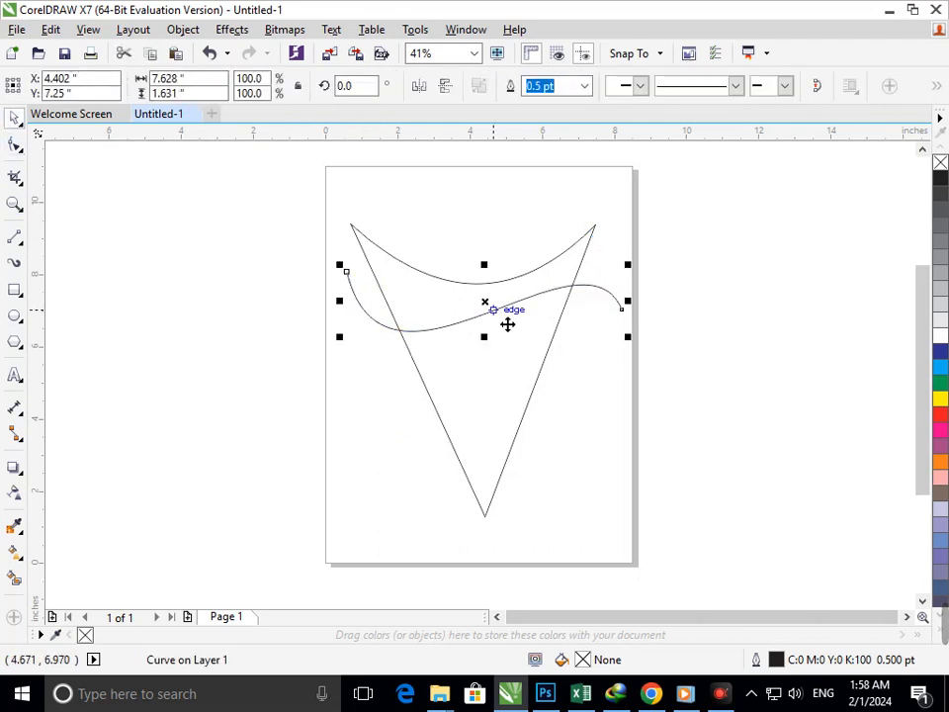
{"action": "left_click", "coordinate": [507, 324]}
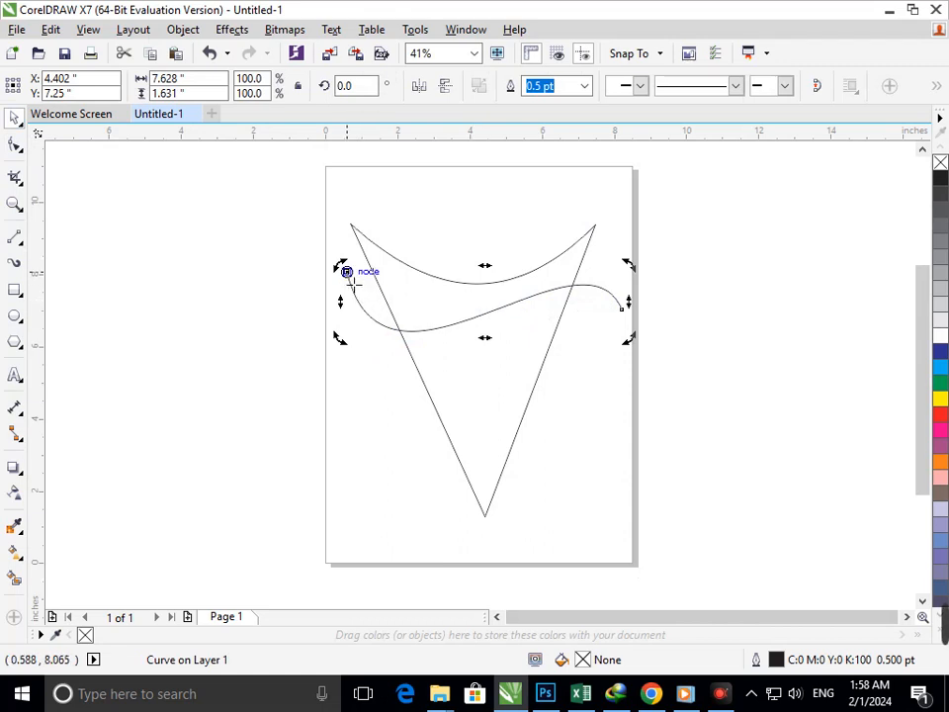
{"action": "left_click_drag", "start_coordinate": [640, 370], "coordinate": [613, 414]}
{"action": "key", "text": "ctrl+r"}
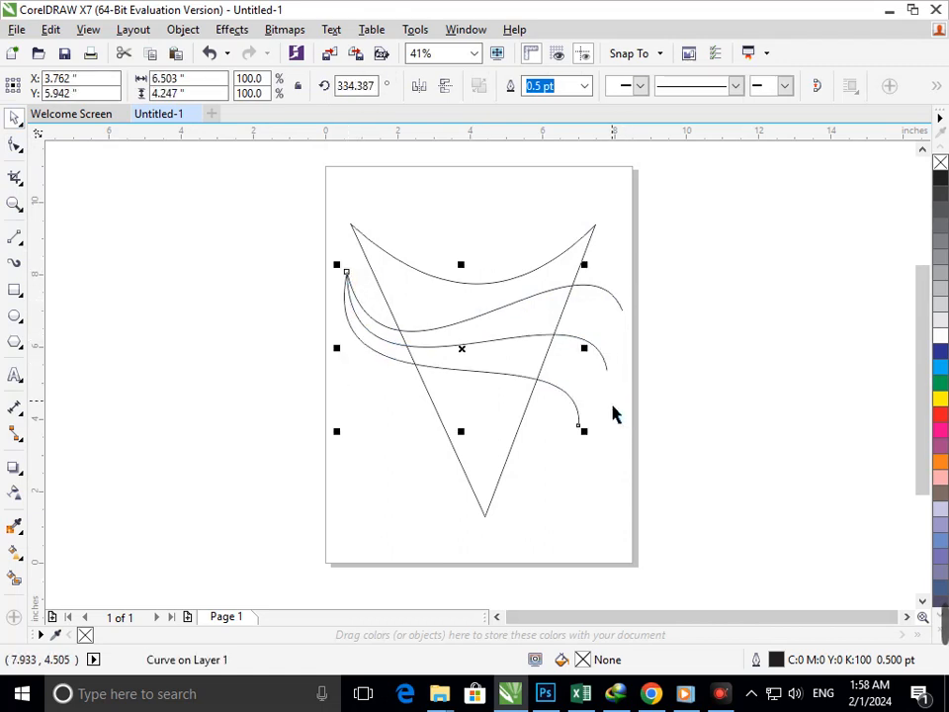
{"action": "key", "text": "ctrl+r"}
{"action": "key", "text": "ctrl+z"}
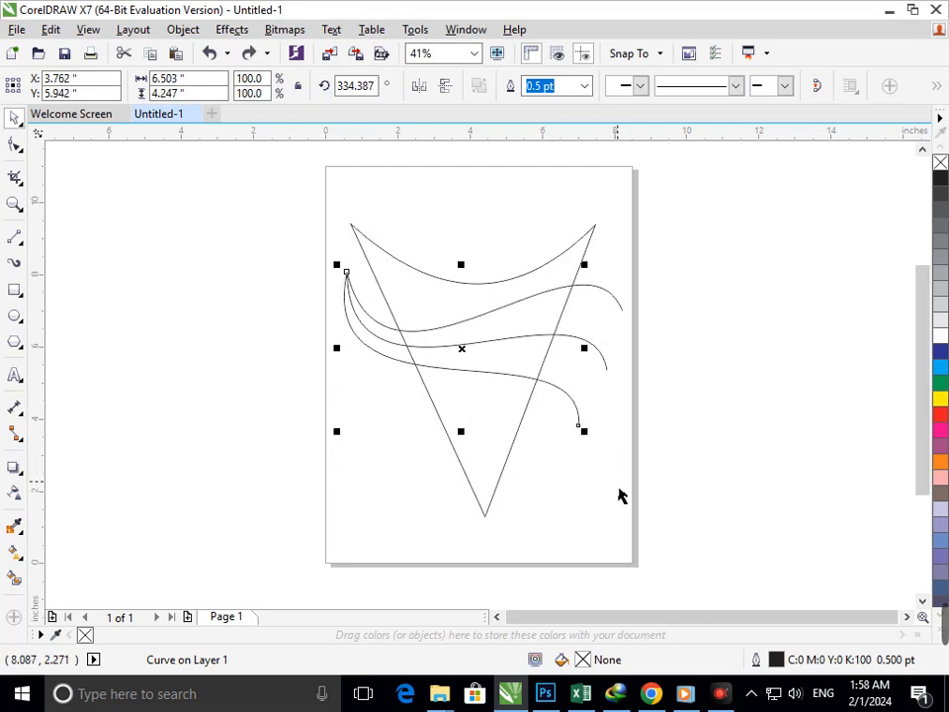
{"action": "key", "text": "ctrl+z"}
{"action": "key", "text": "ctrl+z"}
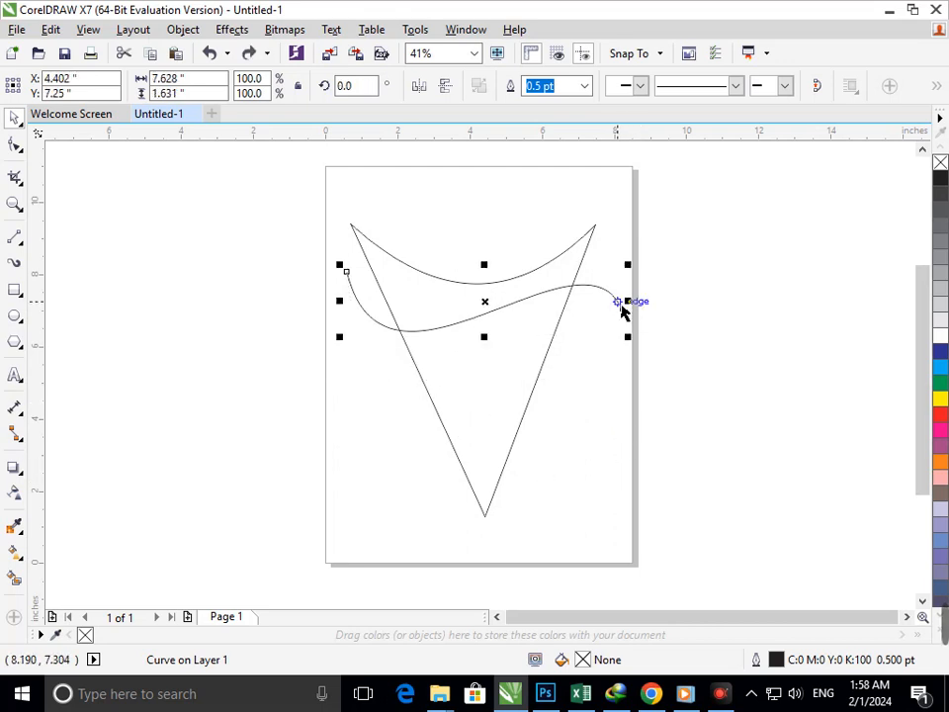
Step: Fan out four copies of the wavy curve around its left end, each rotated about 6° clockwise
{"action": "left_click", "coordinate": [622, 308]}
{"action": "left_click_drag", "start_coordinate": [644, 356], "coordinate": [634, 385]}
{"action": "key", "text": "ctrl+r"}
{"action": "key", "text": "ctrl+r"}
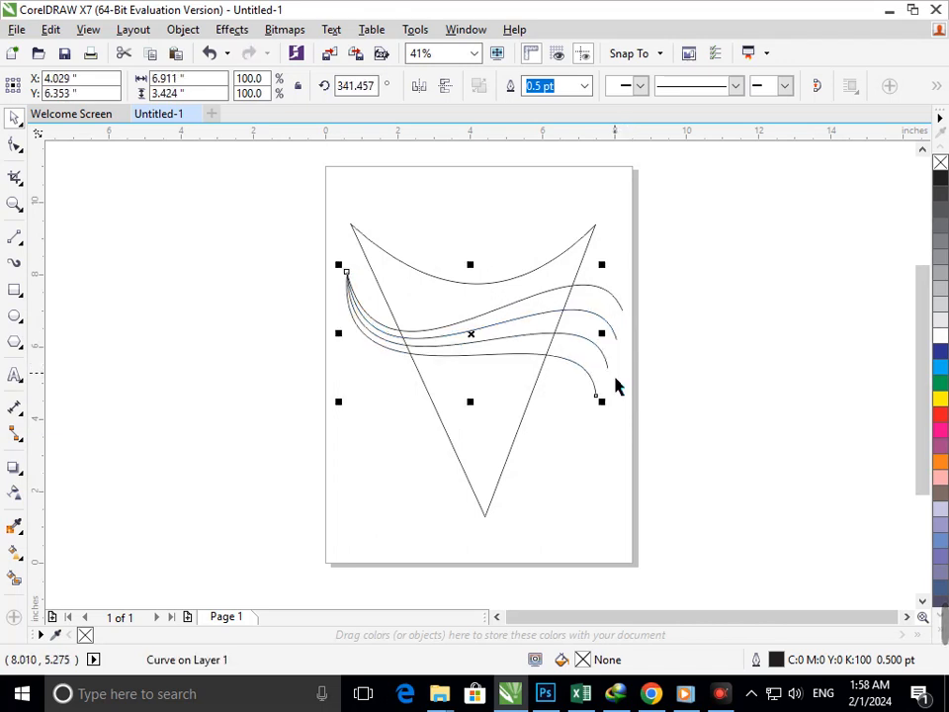
{"action": "key", "text": "ctrl+r"}
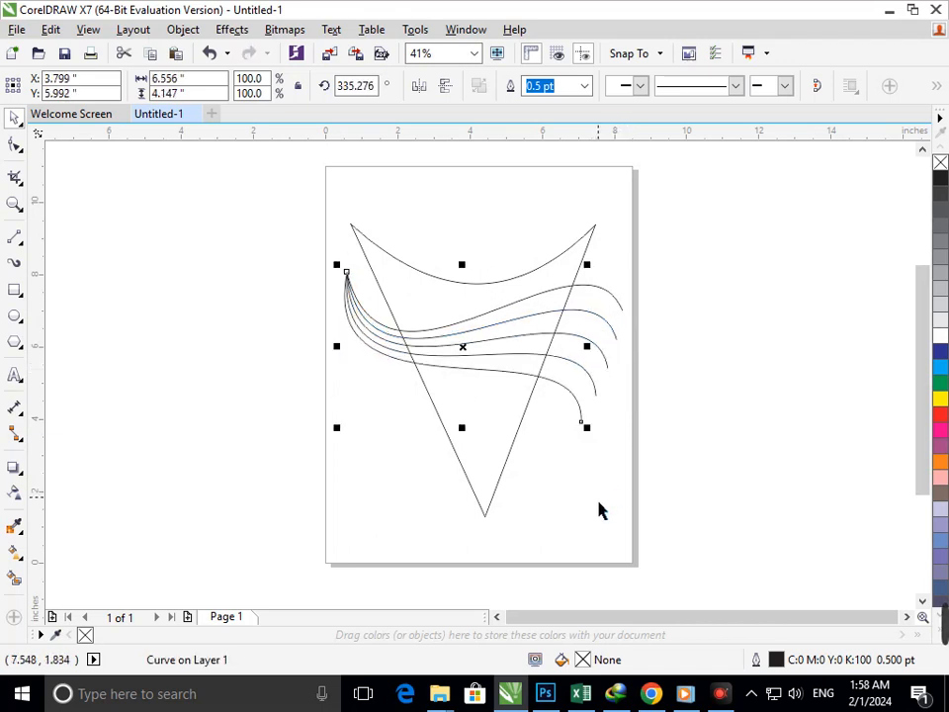
{"action": "key", "text": "ctrl+r"}
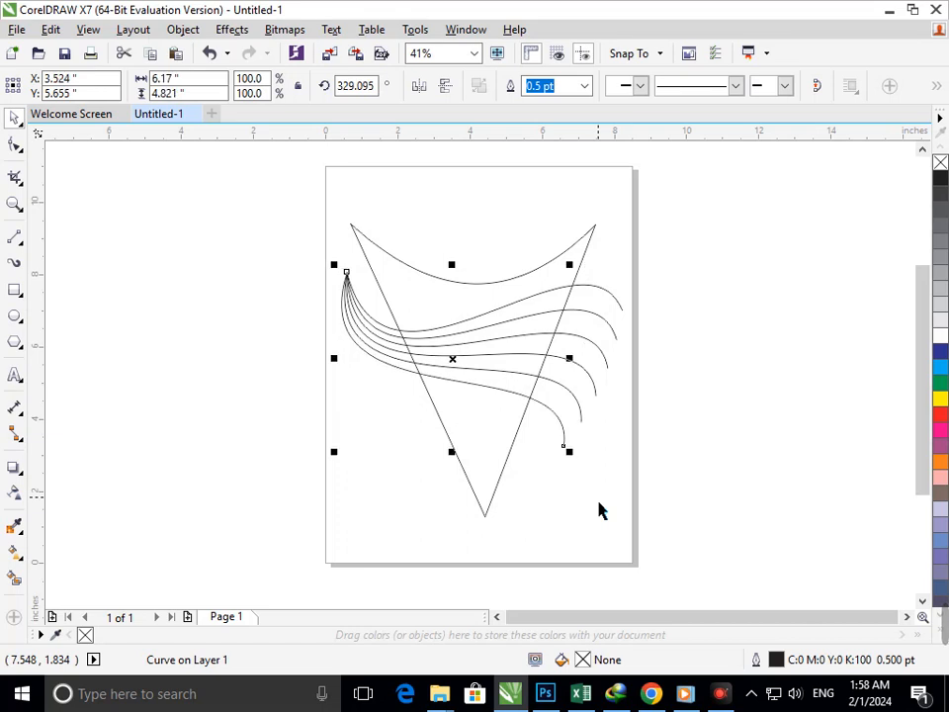
{"action": "key", "text": "ctrl+z"}
{"action": "left_click", "coordinate": [605, 519]}
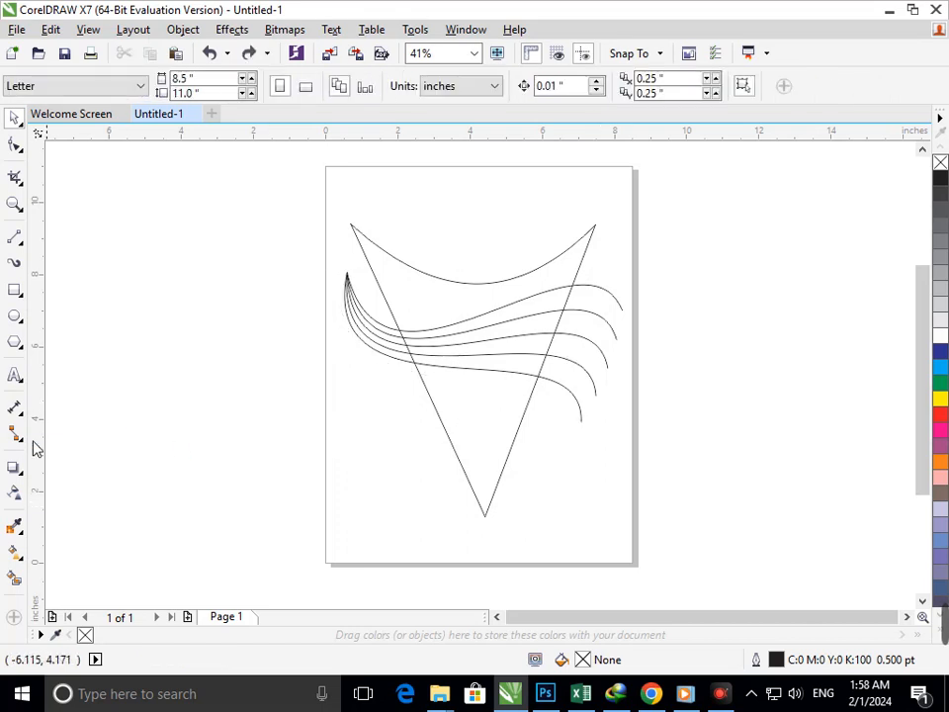
Step: Draw a five-pointed star about 1.66 × 1.58 inches inside the triangle below the wavy curves
{"action": "left_click", "coordinate": [26, 350]}
{"action": "left_click", "coordinate": [95, 365]}
{"action": "left_click_drag", "start_coordinate": [454, 386], "coordinate": [506, 455]}
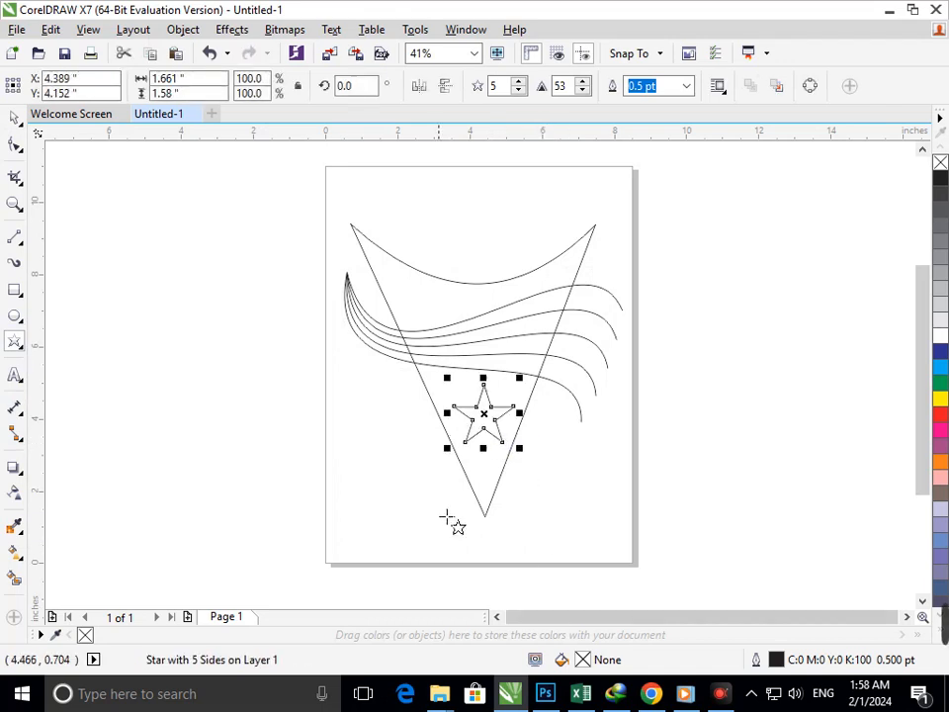
{"action": "left_click", "coordinate": [16, 121]}
{"action": "left_click", "coordinate": [499, 476]}
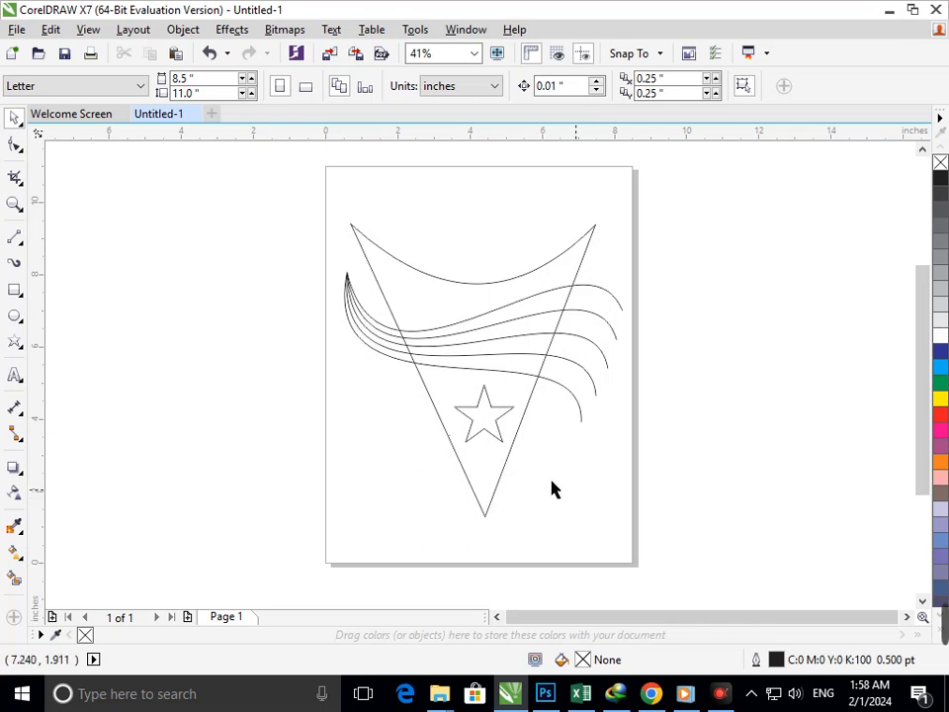
Step: Draw a circle enclosing the star, fitting between the two slanted sides of the triangle
{"action": "scroll", "coordinate": [553, 489], "scroll_direction": "up", "scroll_amount": 3}
{"action": "left_click", "coordinate": [15, 317]}
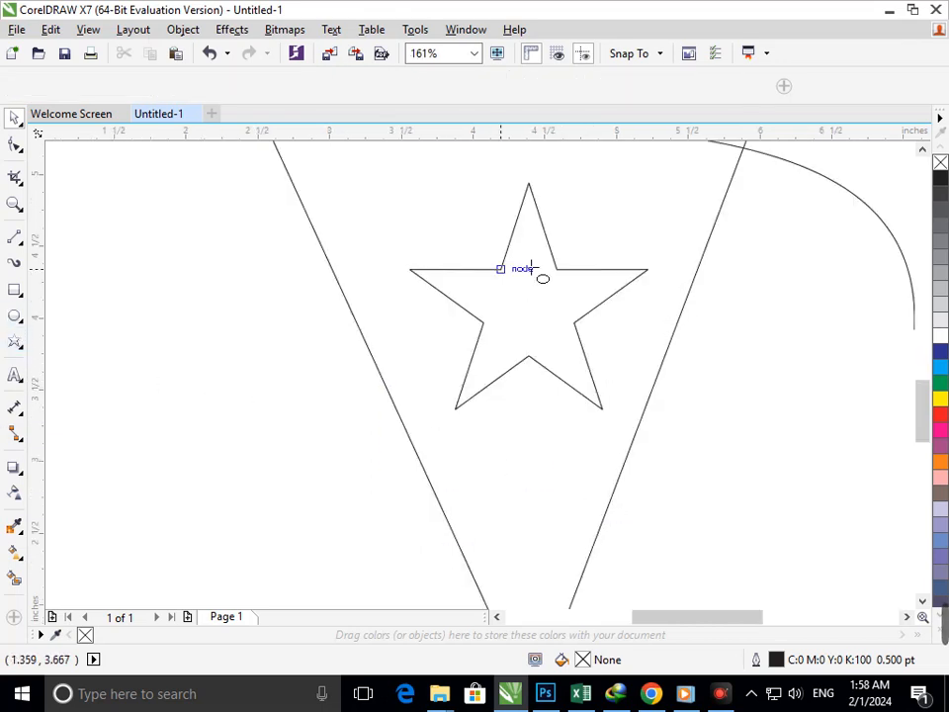
{"action": "mouse_move", "coordinate": [379, 166]}
{"action": "left_mouse_down"}
{"action": "mouse_move", "coordinate": [688, 443]}
{"action": "mouse_move", "coordinate": [677, 433]}
{"action": "left_mouse_up"}
{"action": "left_click", "coordinate": [15, 119]}
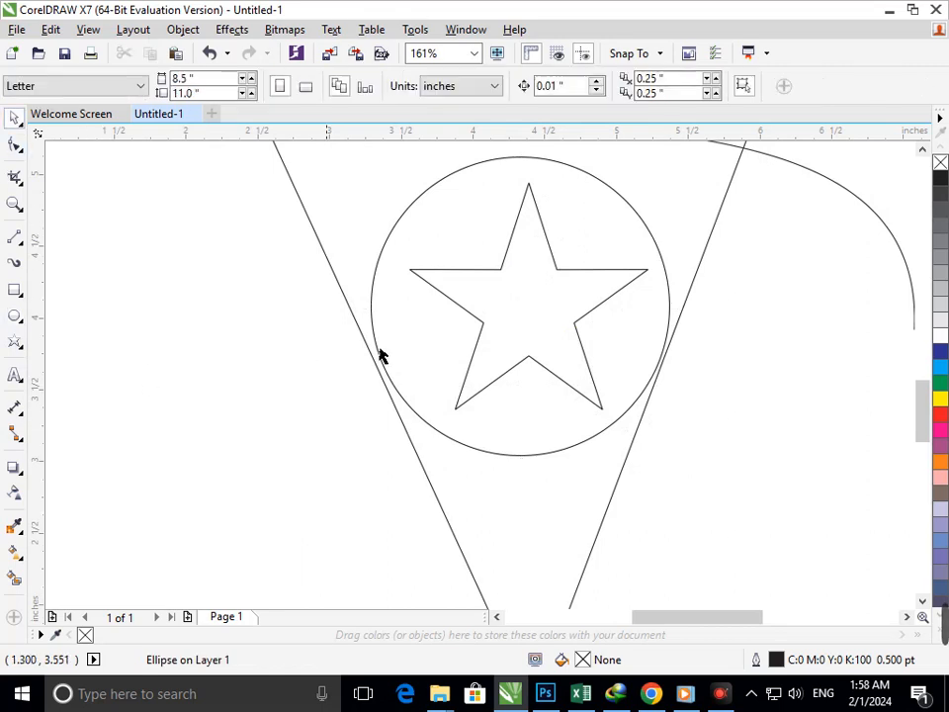
{"action": "left_click", "coordinate": [428, 413]}
{"action": "left_click", "coordinate": [291, 474]}
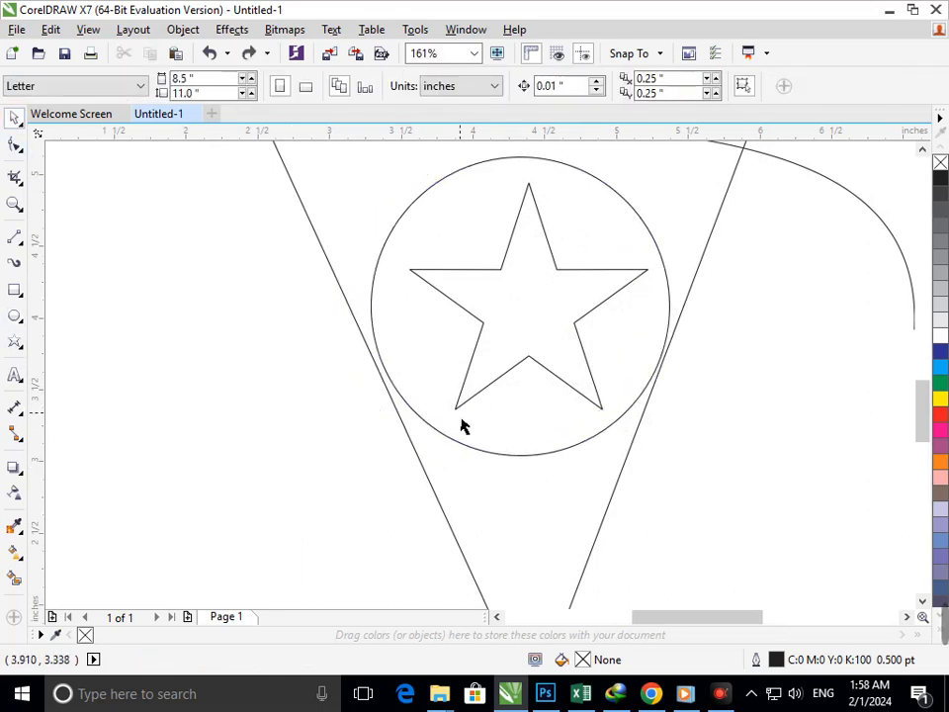
Step: Reposition the star within the circle and enlarge it to about 1.94 × 1.84 inches so its tips approach the circle
{"action": "left_click_drag", "start_coordinate": [457, 414], "coordinate": [392, 419]}
{"action": "left_click_drag", "start_coordinate": [455, 384], "coordinate": [452, 394]}
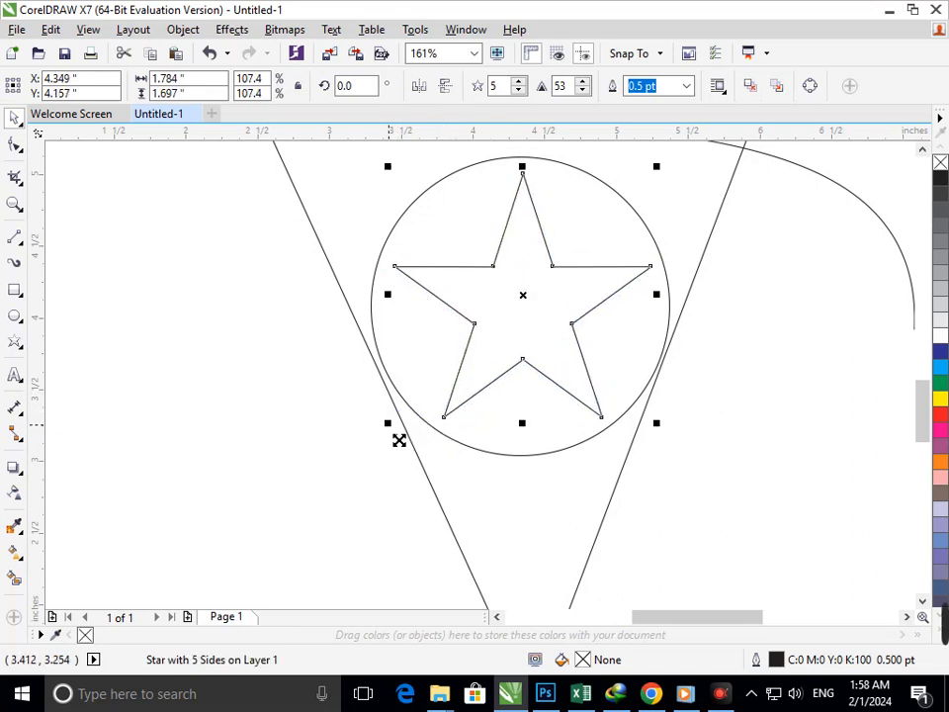
{"action": "left_click_drag", "start_coordinate": [398, 440], "coordinate": [380, 456]}
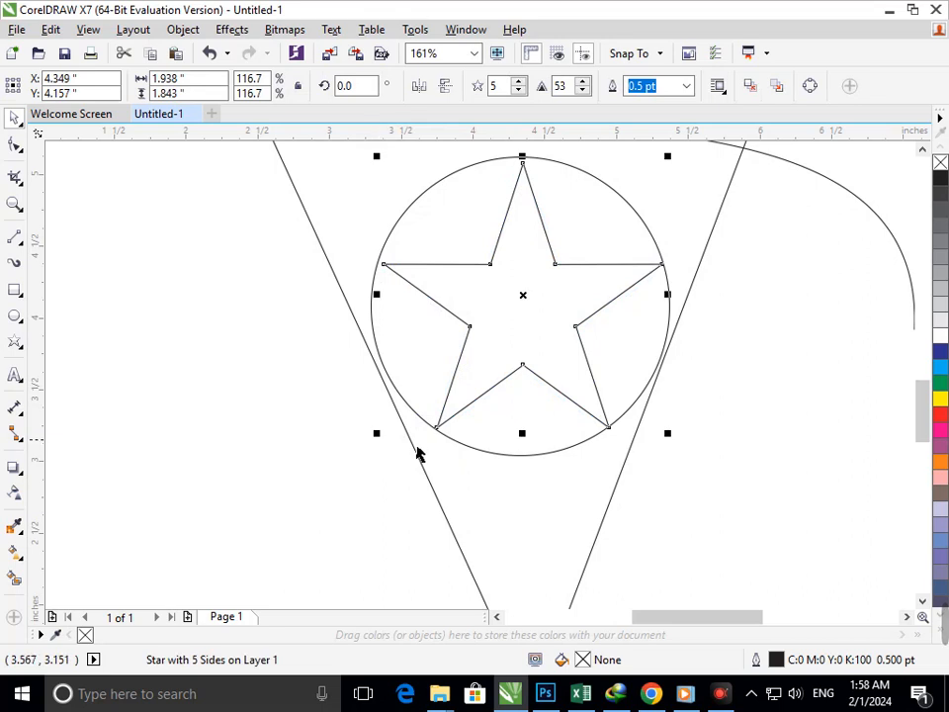
{"action": "scroll", "coordinate": [523, 419], "scroll_direction": "down", "scroll_amount": 3}
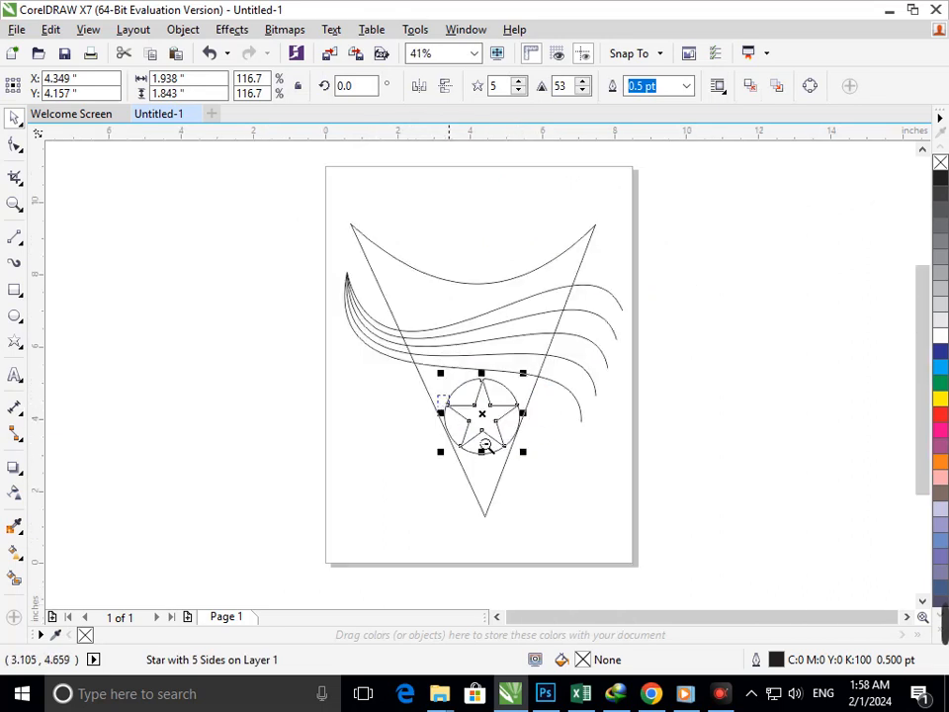
Step: Select the circle and star together and scale them down to about 1.9 inches wide
{"action": "left_click", "coordinate": [365, 391]}
{"action": "scroll", "coordinate": [365, 405], "scroll_direction": "up", "scroll_amount": 2}
{"action": "left_click_drag", "start_coordinate": [360, 351], "coordinate": [318, 275]}
{"action": "left_click_drag", "start_coordinate": [383, 418], "coordinate": [390, 425]}
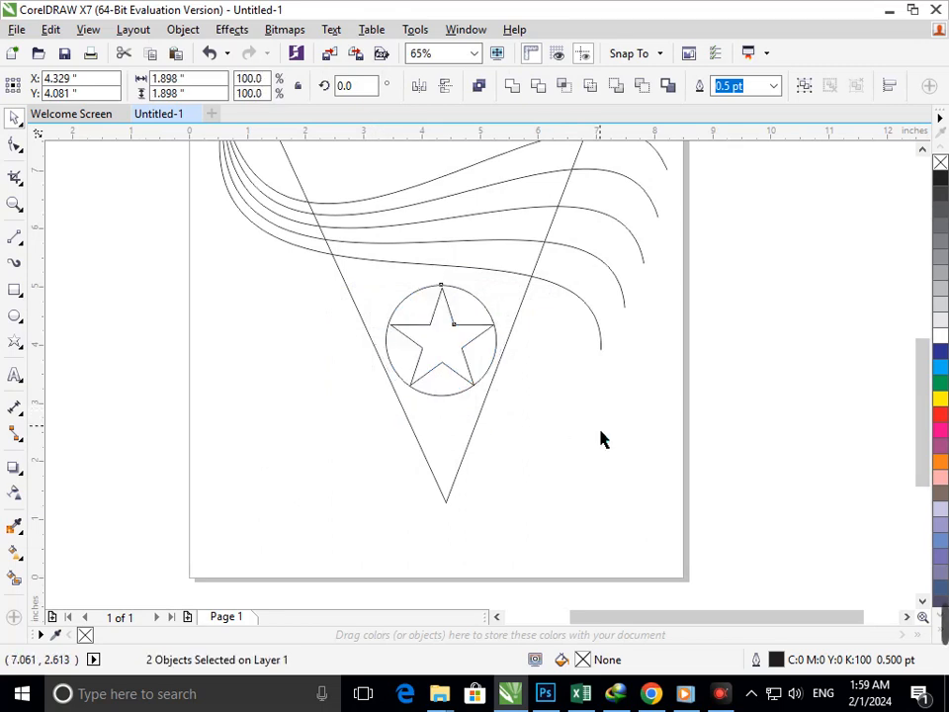
{"action": "left_click", "coordinate": [599, 439]}
{"action": "scroll", "coordinate": [494, 396], "scroll_direction": "down", "scroll_amount": 2}
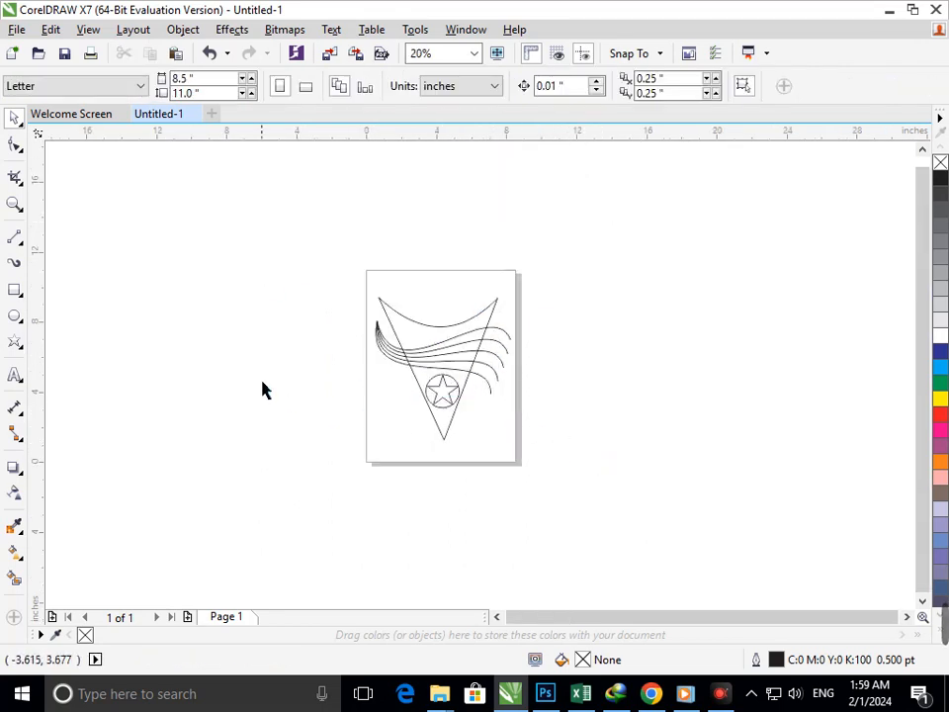
Step: Draw a straight line joining the right ends of the uppermost and lowermost wavy curves
{"action": "left_click", "coordinate": [16, 238]}
{"action": "key", "text": "F2"}
{"action": "left_click_drag", "start_coordinate": [442, 295], "coordinate": [533, 429]}
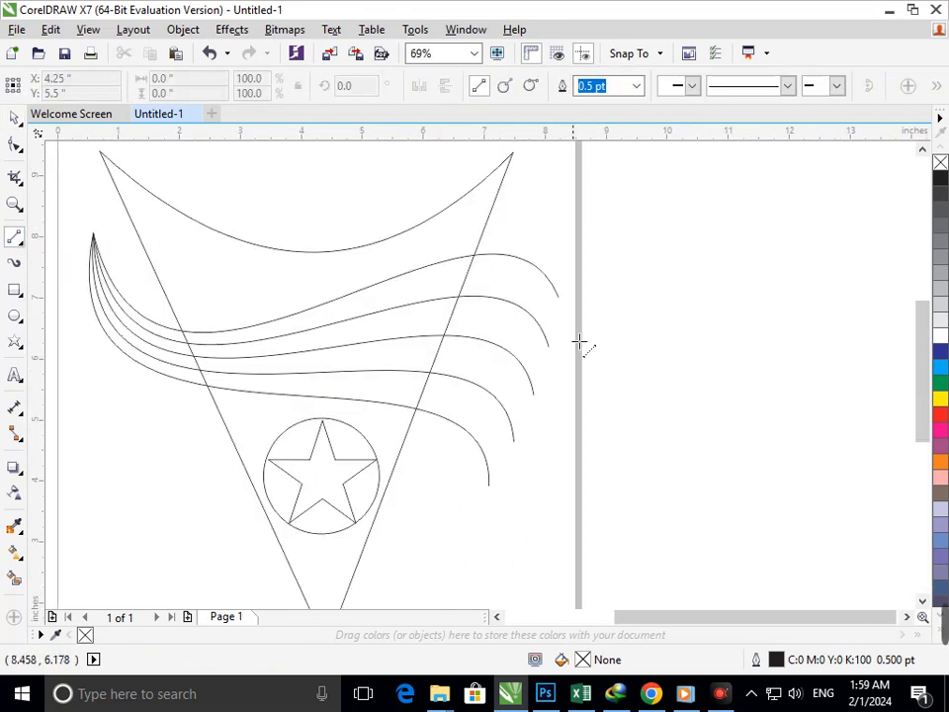
{"action": "left_click_drag", "start_coordinate": [566, 307], "coordinate": [502, 504]}
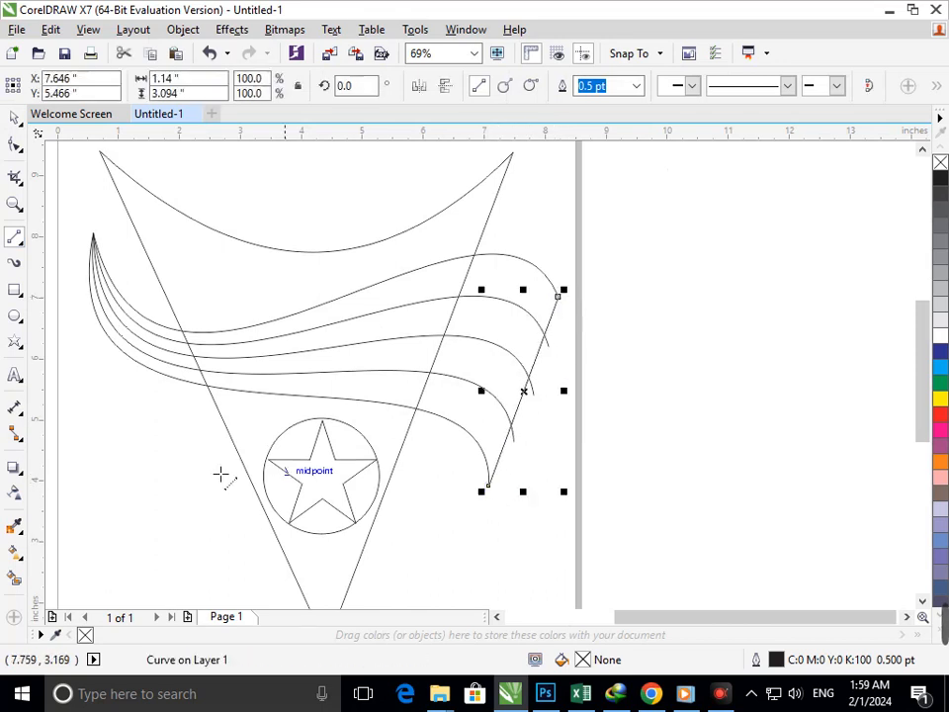
Step: Smart Fill the four wavy band sections to the right of the triangle with blue-grey (C:40 M:20 Y:0 K:40)
{"action": "left_click", "coordinate": [14, 581]}
{"action": "left_click", "coordinate": [500, 383]}
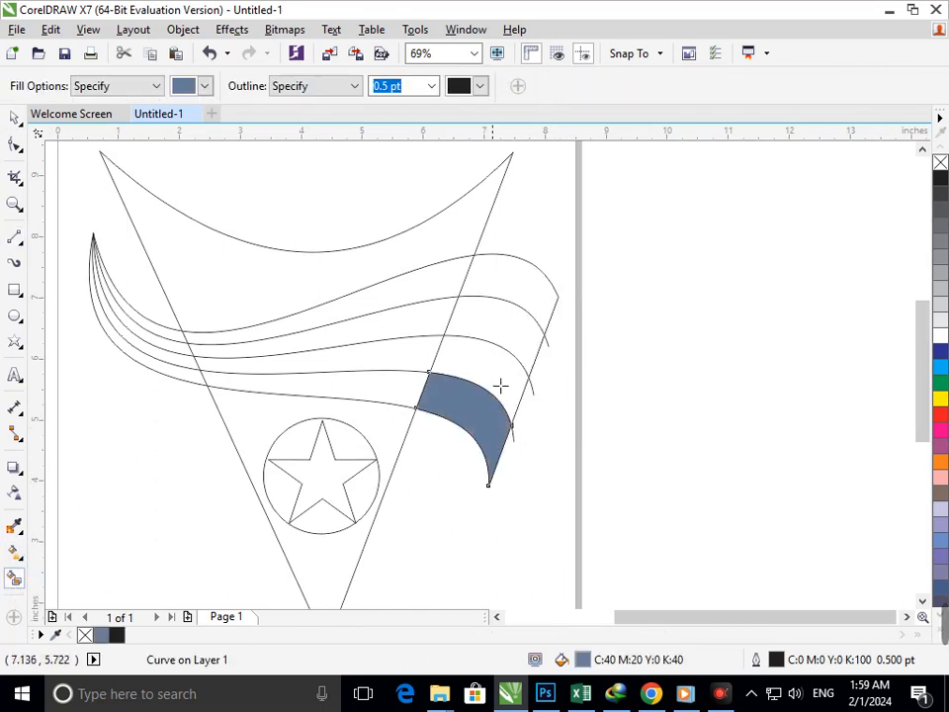
{"action": "left_click", "coordinate": [521, 339]}
{"action": "left_click", "coordinate": [525, 315]}
{"action": "left_click", "coordinate": [532, 290]}
Step: Smart Fill the four band sections inside the triangle and the four to its left with the same blue-grey
{"action": "left_click", "coordinate": [444, 284]}
{"action": "left_click", "coordinate": [438, 325]}
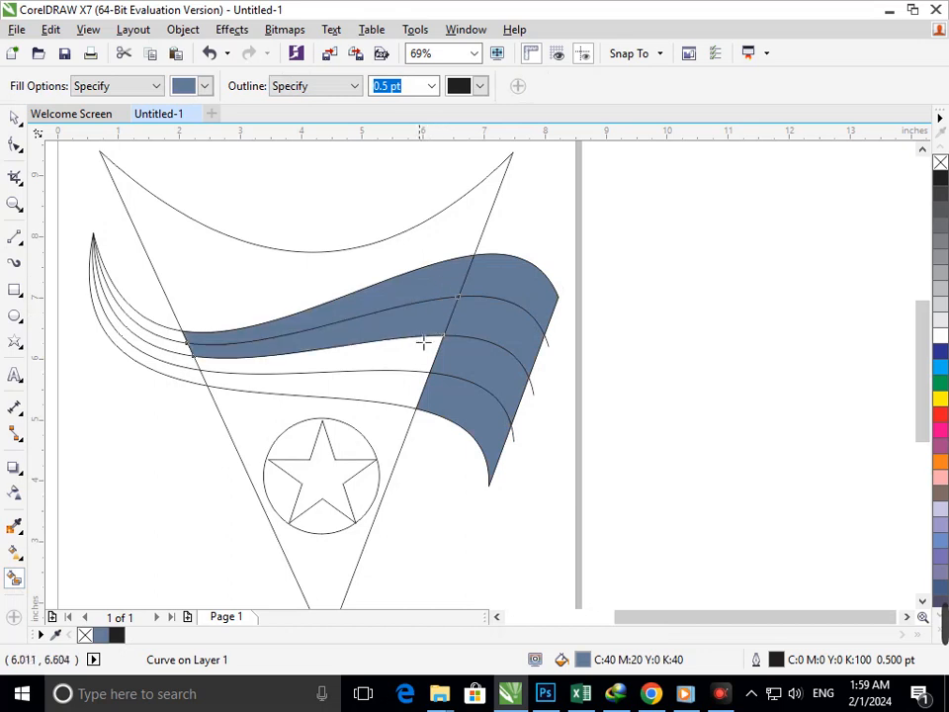
{"action": "left_click", "coordinate": [415, 356]}
{"action": "left_click", "coordinate": [405, 390]}
{"action": "left_click", "coordinate": [182, 372]}
{"action": "left_click", "coordinate": [181, 361]}
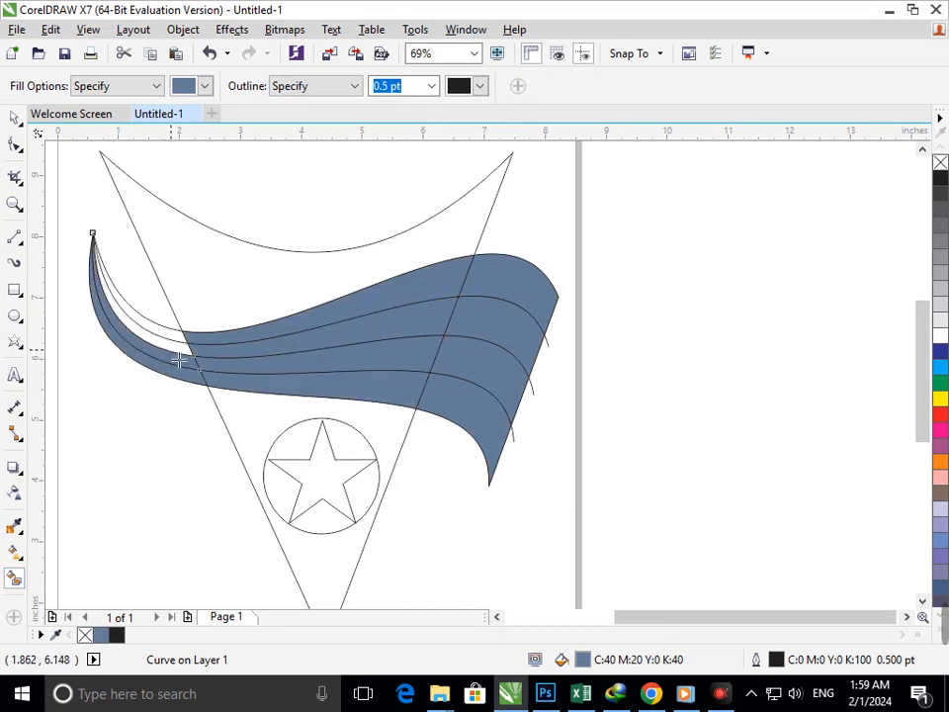
{"action": "left_click", "coordinate": [181, 349]}
{"action": "left_click", "coordinate": [180, 337]}
{"action": "scroll", "coordinate": [450, 428], "scroll_direction": "down", "scroll_amount": 3}
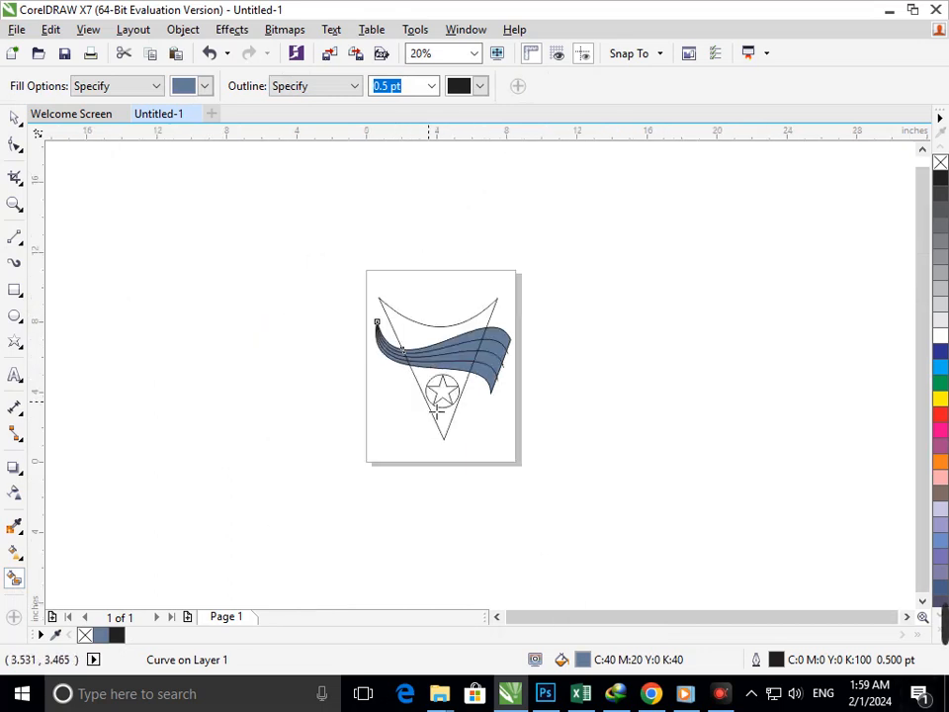
Step: Delete the triangle's left edge where it crosses the band's upper three stripes, using Virtual Segment Delete
{"action": "scroll", "coordinate": [538, 356], "scroll_direction": "up", "scroll_amount": 2}
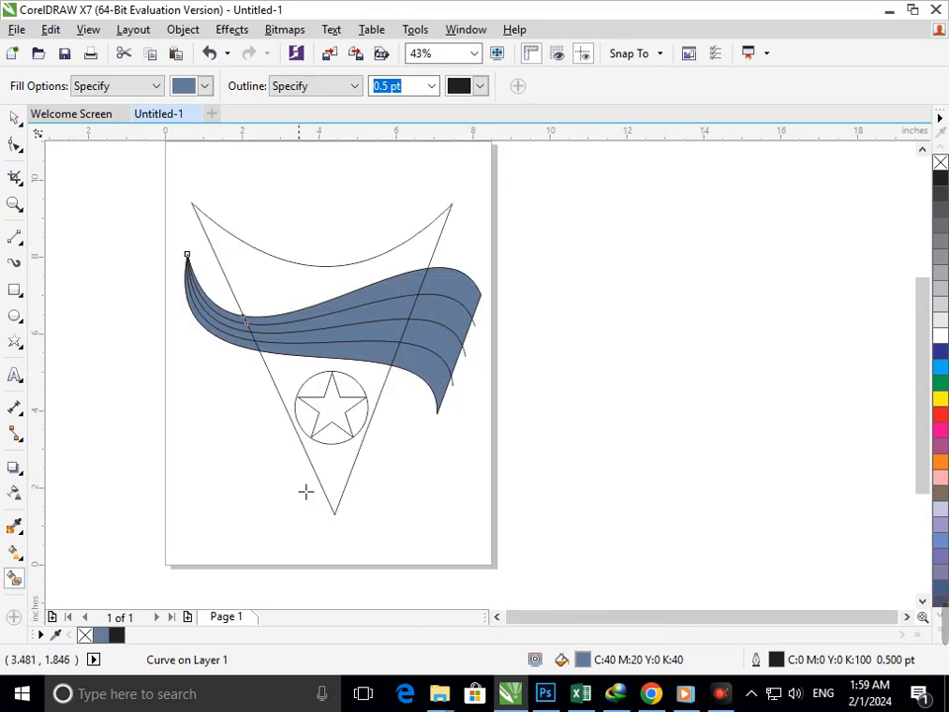
{"action": "scroll", "coordinate": [143, 264], "scroll_direction": "up", "scroll_amount": 2}
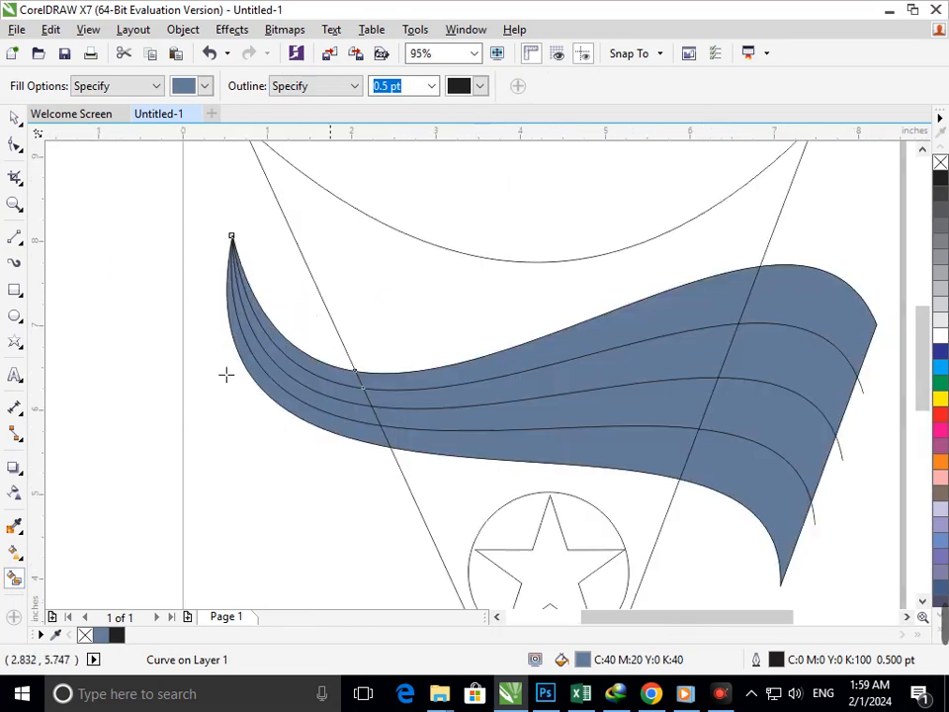
{"action": "left_click", "coordinate": [20, 181]}
{"action": "left_click", "coordinate": [74, 243]}
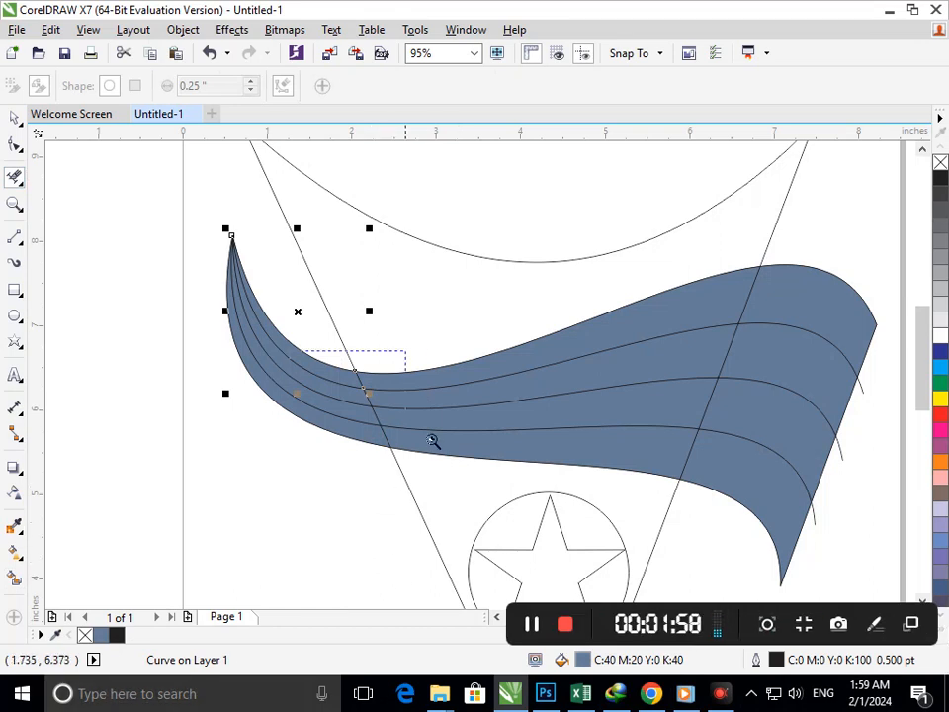
{"action": "left_click_drag", "start_coordinate": [424, 432], "coordinate": [426, 433]}
{"action": "left_click", "coordinate": [503, 330]}
{"action": "left_click", "coordinate": [549, 431]}
{"action": "left_click", "coordinate": [585, 511]}
{"action": "key", "text": "F2"}
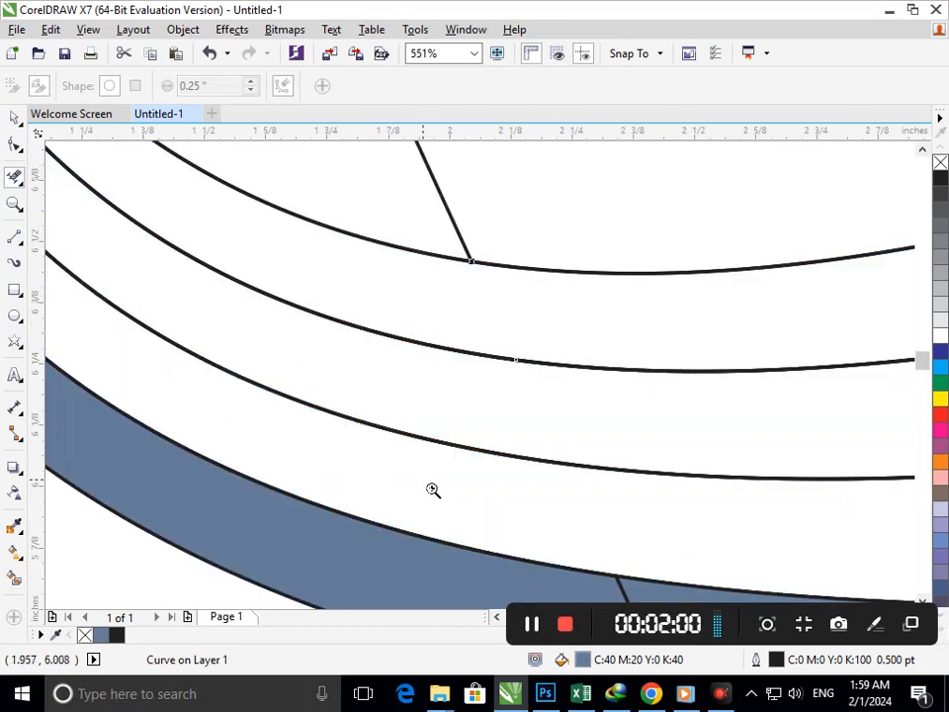
Step: Delete the remaining segment of the triangle's left edge inside the band's lowest stripe
{"action": "key", "text": "F3"}
{"action": "key", "text": "F2"}
{"action": "left_click_drag", "start_coordinate": [324, 395], "coordinate": [431, 472]}
{"action": "left_click", "coordinate": [532, 409]}
{"action": "key", "text": "F3"}
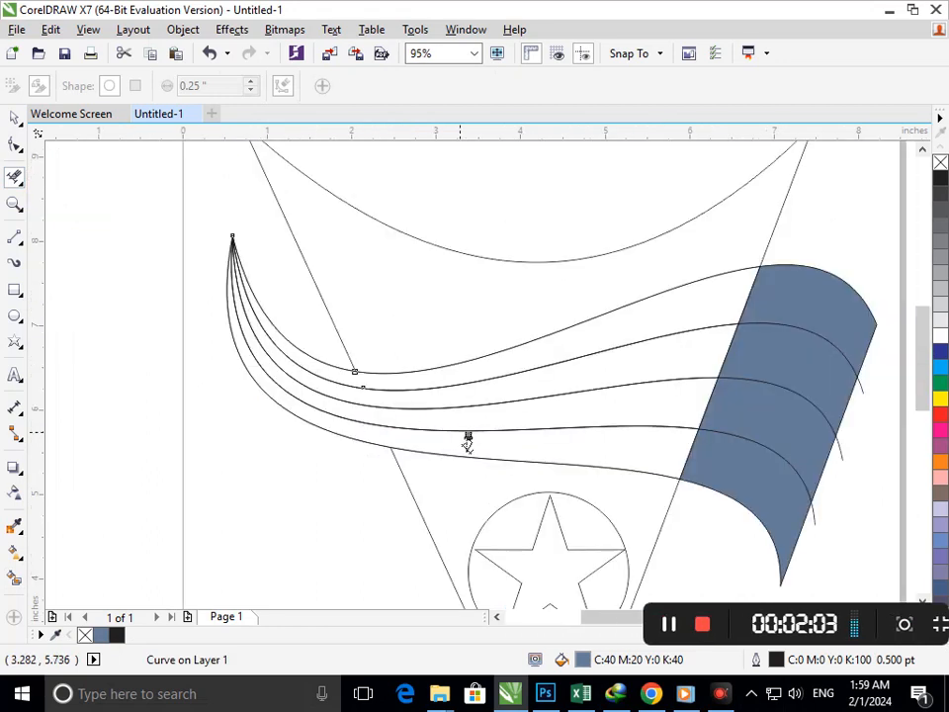
Step: Delete the segments of the triangle's right edge that cross all four band stripes
{"action": "scroll", "coordinate": [713, 461], "scroll_direction": "up", "scroll_amount": 5}
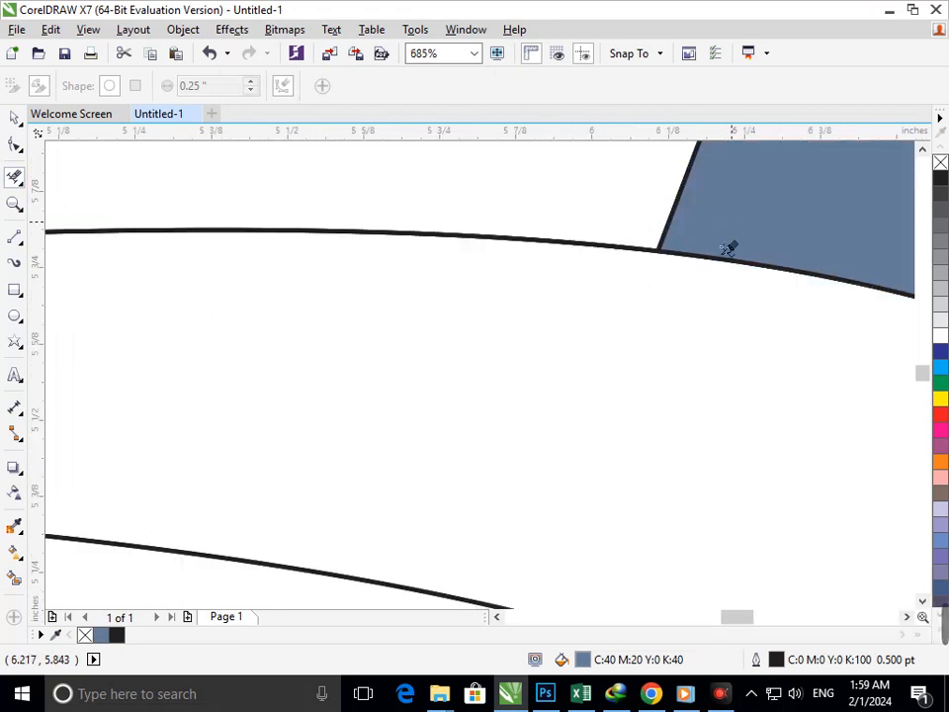
{"action": "key", "text": "F3"}
{"action": "left_click_drag", "start_coordinate": [779, 398], "coordinate": [779, 400]}
{"action": "left_click", "coordinate": [731, 348]}
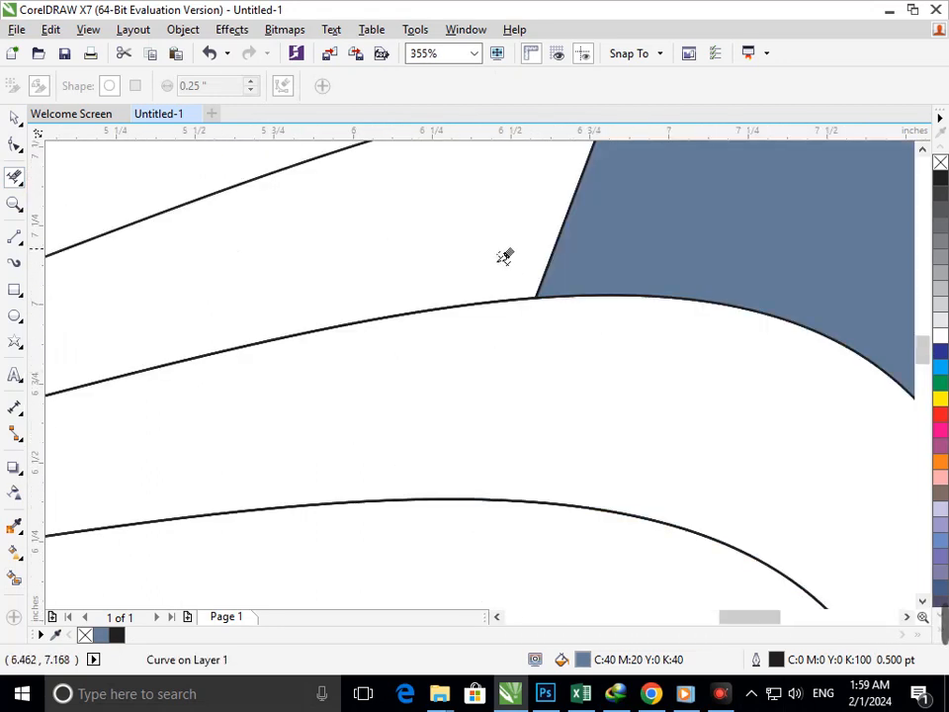
{"action": "left_click", "coordinate": [740, 313]}
{"action": "key", "text": "F3"}
{"action": "key", "text": "F3"}
Step: Trim the three inner wavy curves' ends that overhang the band's straight right edge, undoing the accidental curve move
{"action": "key", "text": "F2"}
{"action": "left_click_drag", "start_coordinate": [389, 284], "coordinate": [530, 424]}
{"action": "left_click_drag", "start_coordinate": [470, 453], "coordinate": [477, 490]}
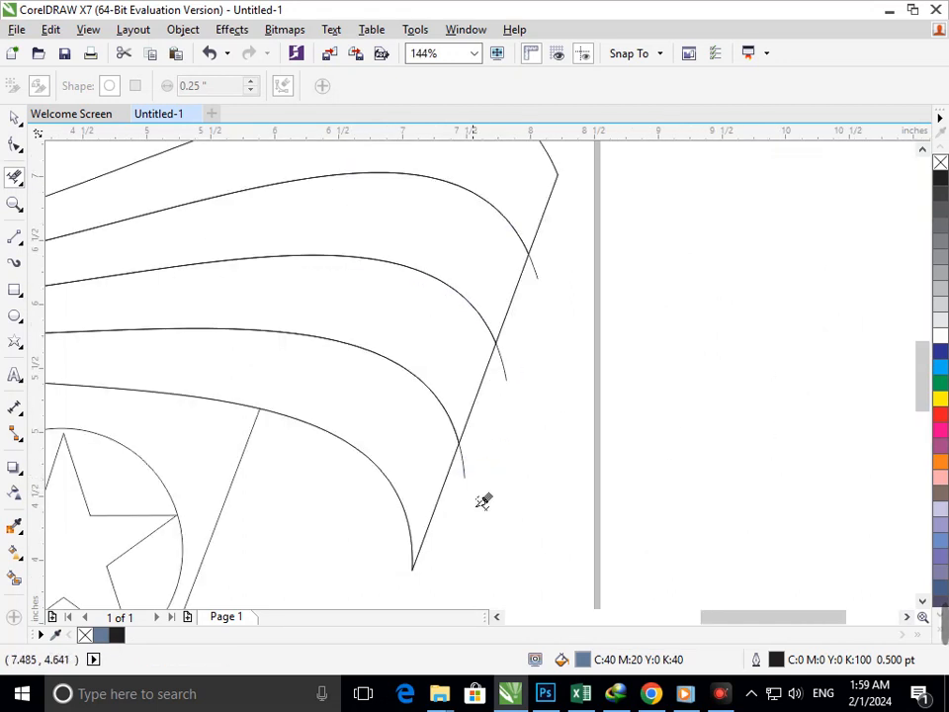
{"action": "left_click", "coordinate": [505, 364]}
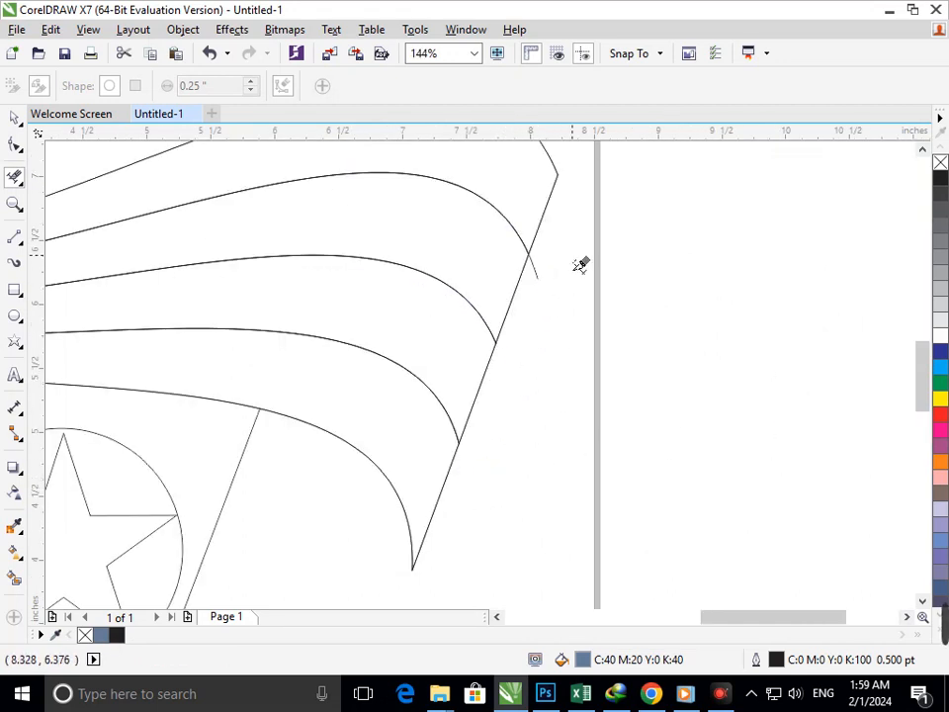
{"action": "left_click", "coordinate": [535, 267]}
{"action": "scroll", "coordinate": [483, 382], "scroll_direction": "down", "scroll_amount": 3}
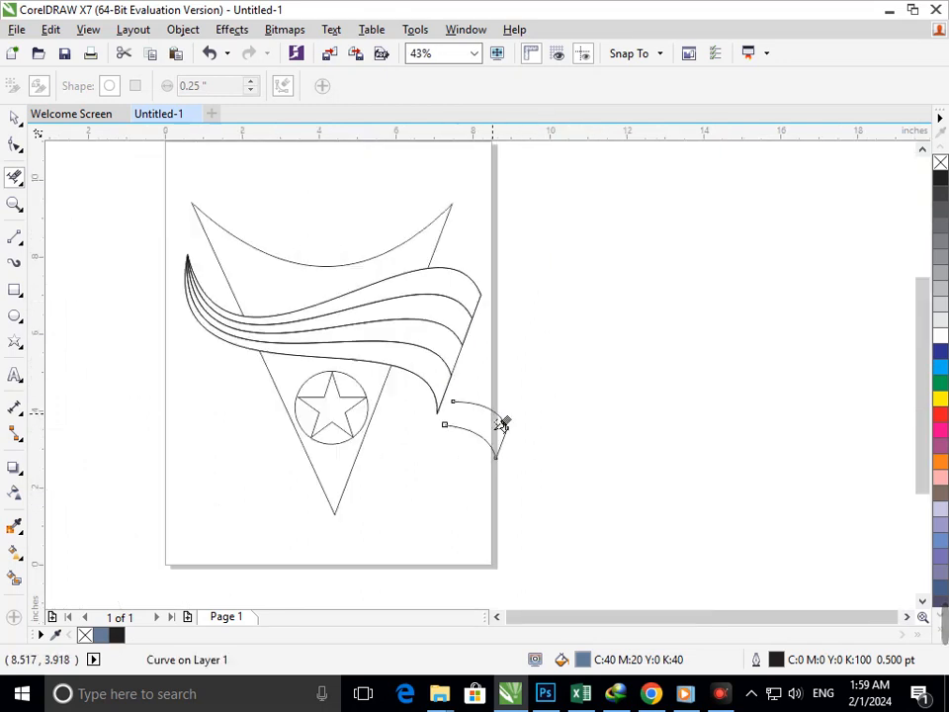
{"action": "key", "text": "ctrl+z"}
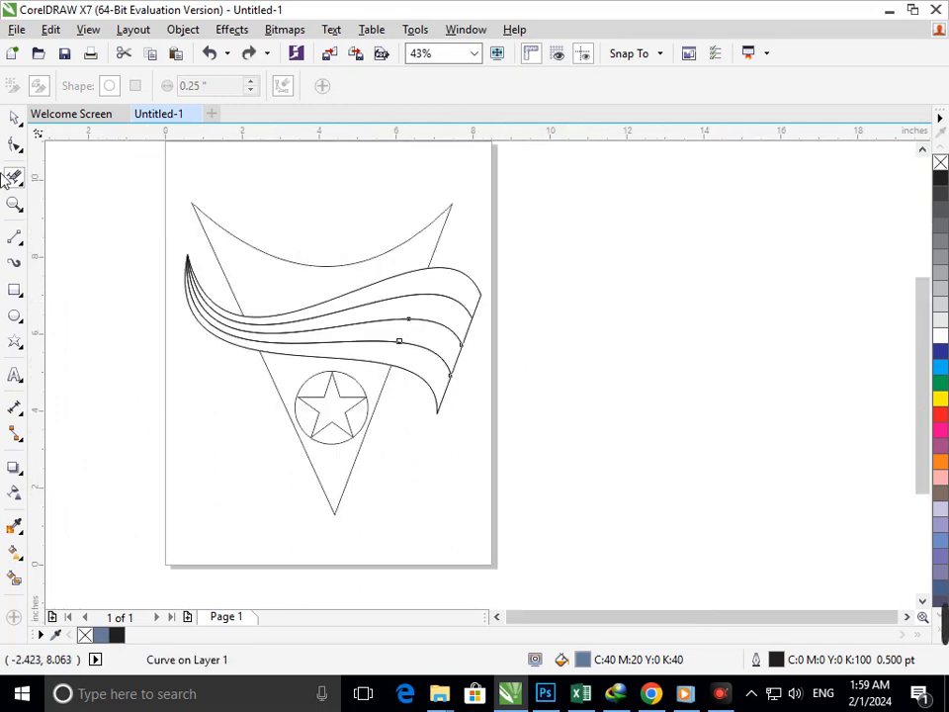
Step: Smart Fill the four full-length band stripes with blue-grey (C:40 M:20 Y:0 K:40)
{"action": "left_click", "coordinate": [12, 119]}
{"action": "left_click", "coordinate": [124, 492]}
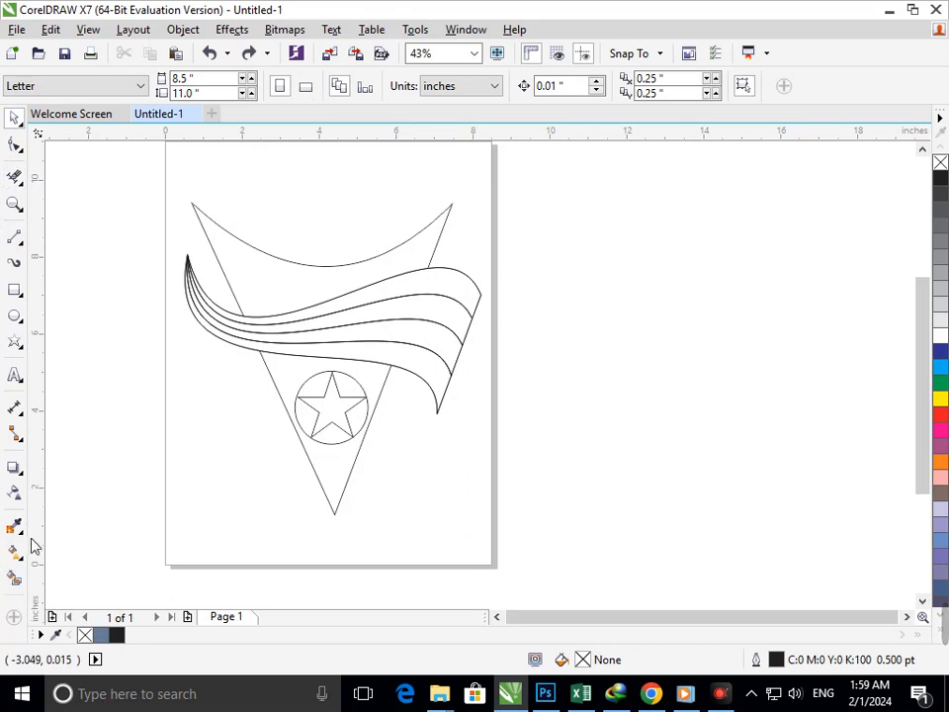
{"action": "left_click", "coordinate": [15, 578]}
{"action": "left_click", "coordinate": [390, 358]}
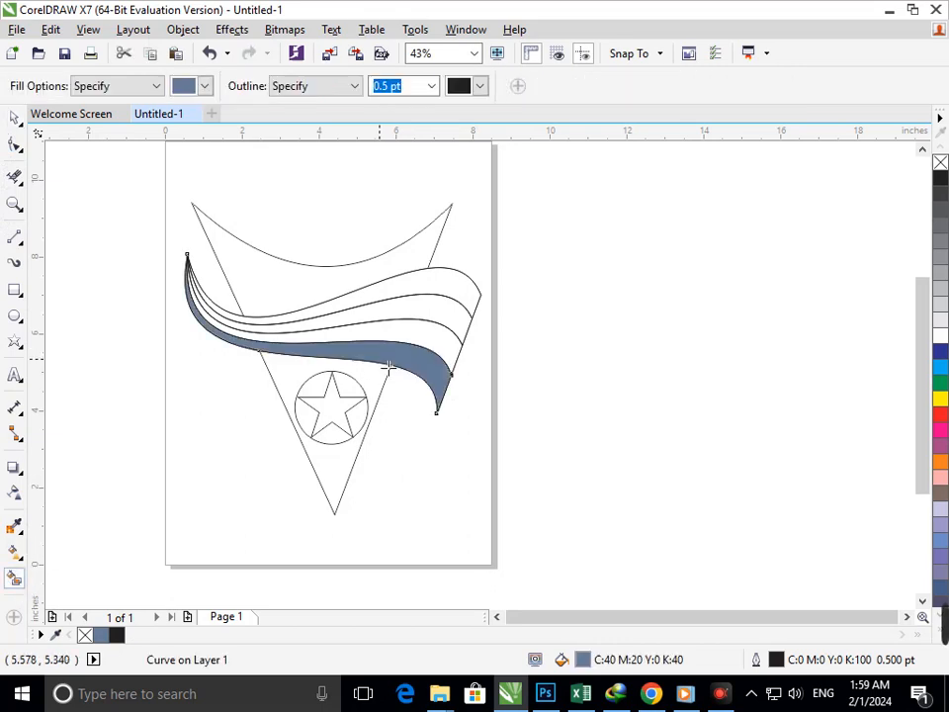
{"action": "left_click", "coordinate": [408, 328]}
{"action": "left_click", "coordinate": [414, 309]}
{"action": "left_click", "coordinate": [422, 295]}
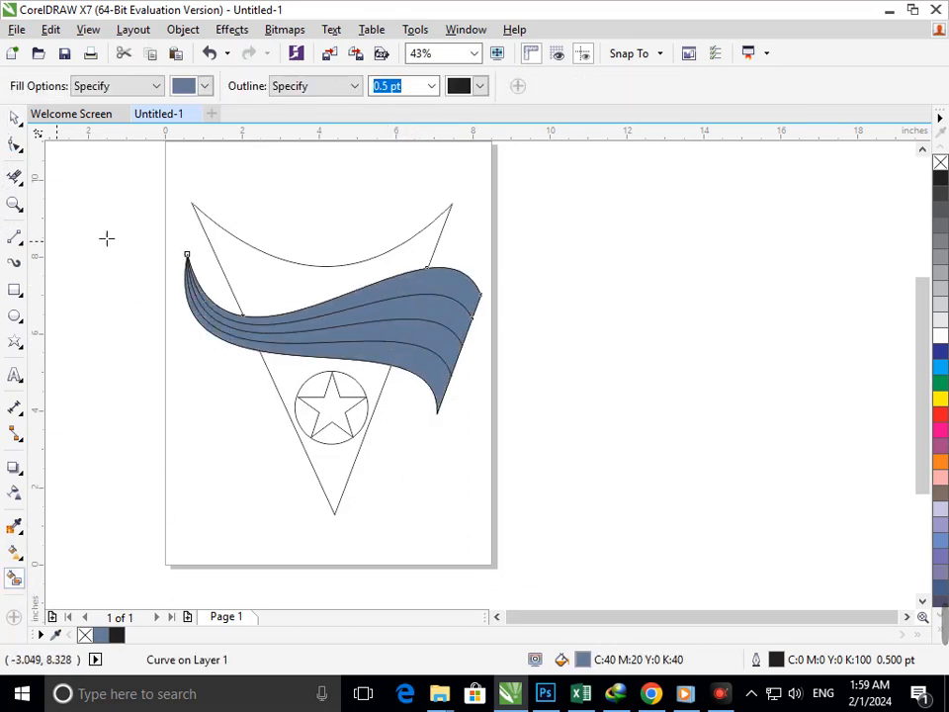
Step: Apply a linear fountain fill along the top stripe, from light blue at its left tip to blue-grey at its right end
{"action": "left_click", "coordinate": [13, 119]}
{"action": "left_click", "coordinate": [315, 298]}
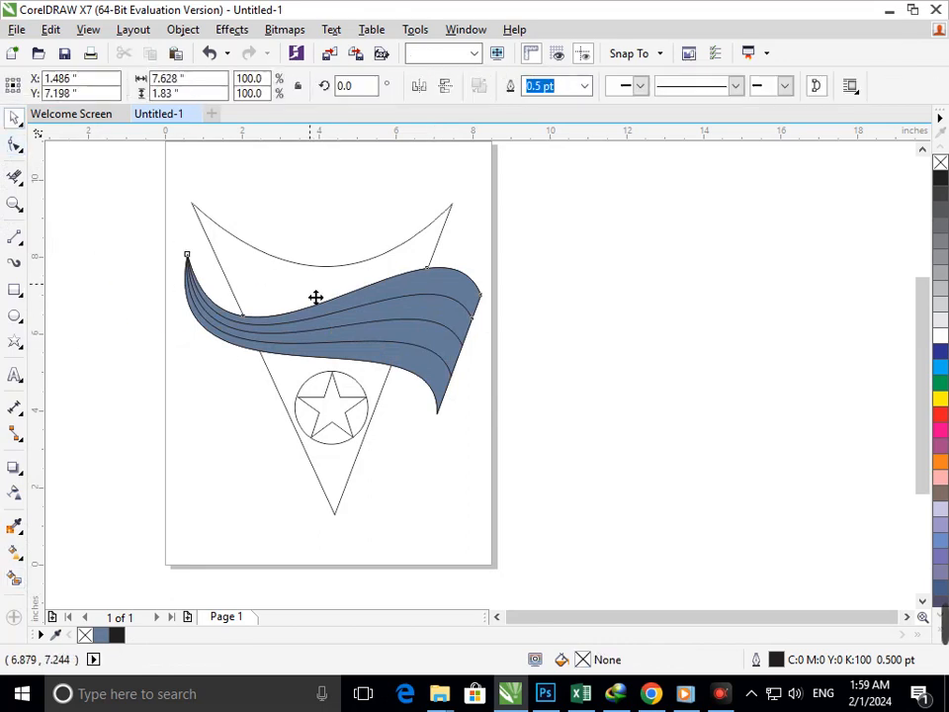
{"action": "left_click", "coordinate": [16, 553]}
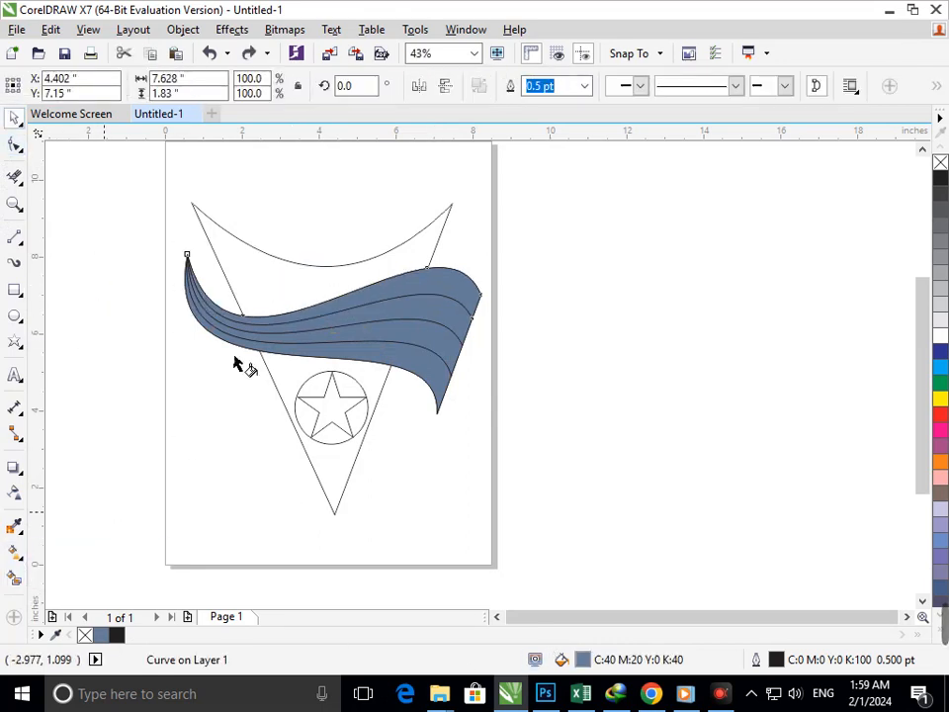
{"action": "left_click_drag", "start_coordinate": [468, 310], "coordinate": [174, 268]}
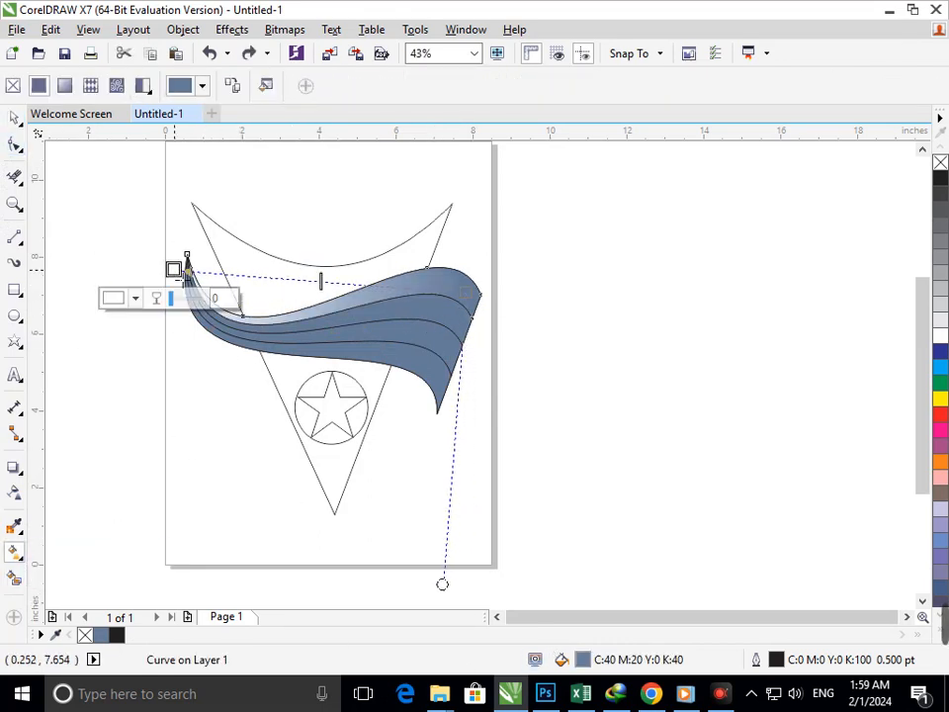
{"action": "left_click", "coordinate": [941, 353]}
{"action": "left_click", "coordinate": [940, 371]}
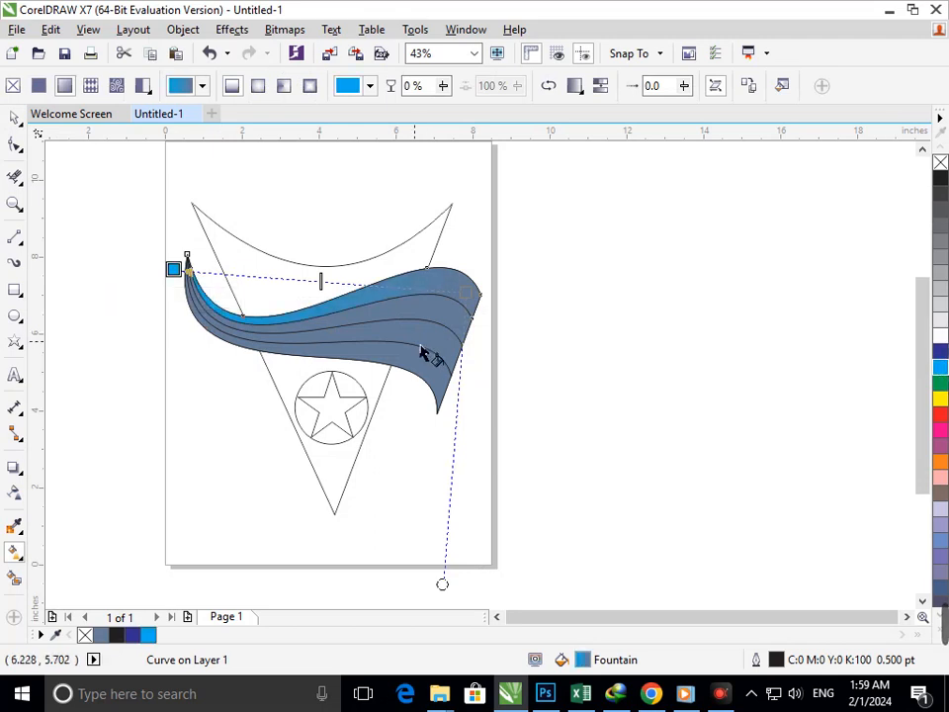
Step: Apply a linear fountain fill along the second stripe, from green at its left tip to yellow at its right end
{"action": "left_click", "coordinate": [444, 319]}
{"action": "left_click_drag", "start_coordinate": [392, 326], "coordinate": [175, 292]}
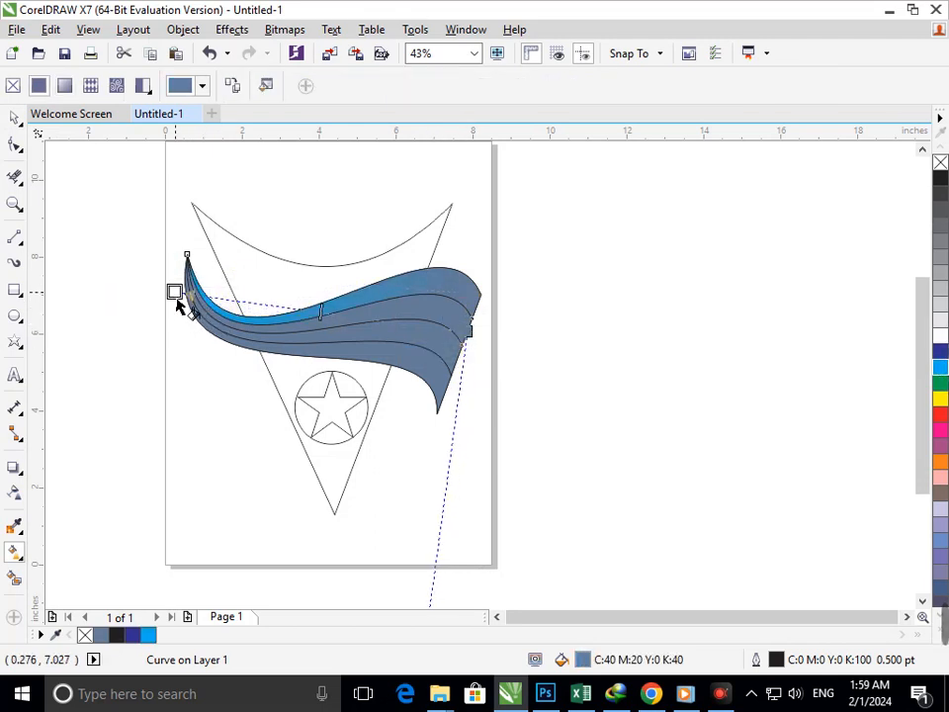
{"action": "left_click", "coordinate": [940, 384]}
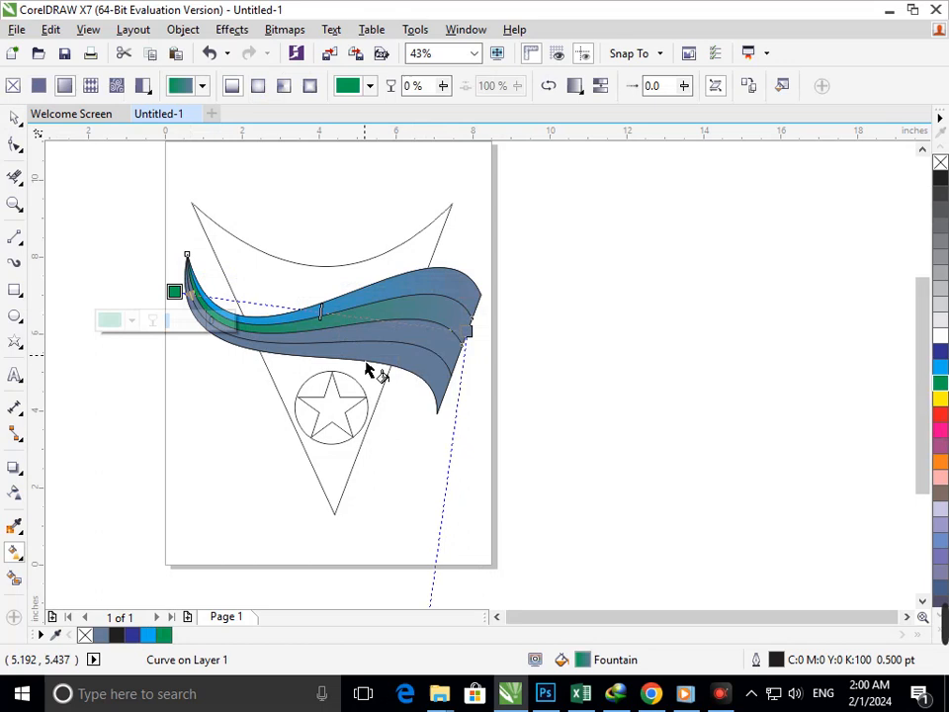
{"action": "left_click", "coordinate": [477, 340]}
{"action": "left_click", "coordinate": [419, 359]}
{"action": "left_click", "coordinate": [939, 402]}
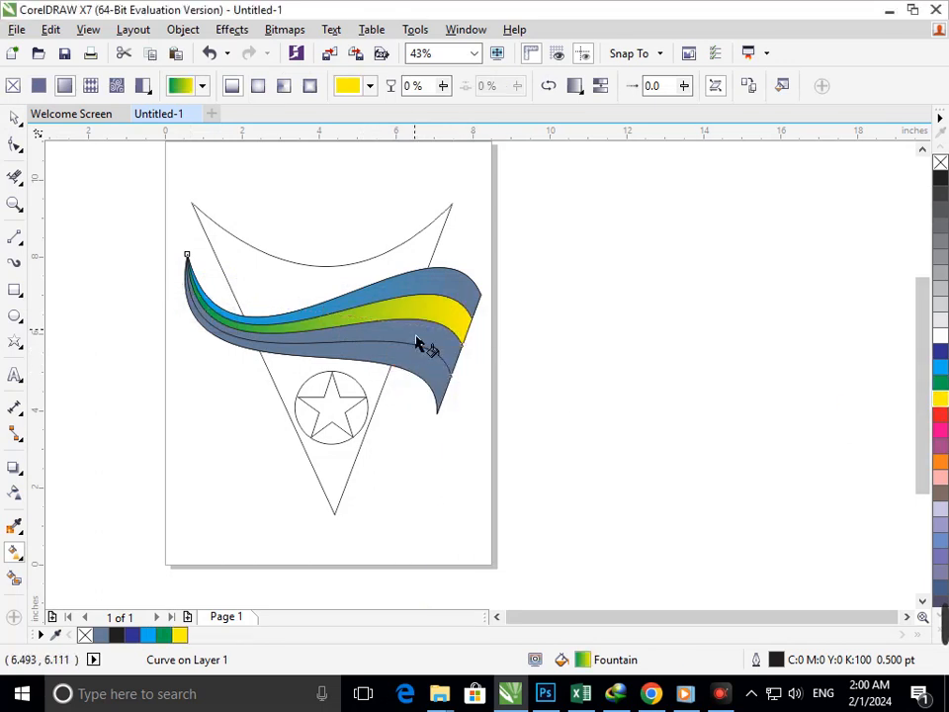
Step: Apply a fountain fill along the third stripe, from coral (#FF5E5E) at its left tip to orange (C:0 M:49 Y:100 K:0) at its right end
{"action": "left_click", "coordinate": [439, 358]}
{"action": "left_click_drag", "start_coordinate": [457, 367], "coordinate": [176, 270]}
{"action": "left_click", "coordinate": [457, 362]}
{"action": "left_click", "coordinate": [386, 390]}
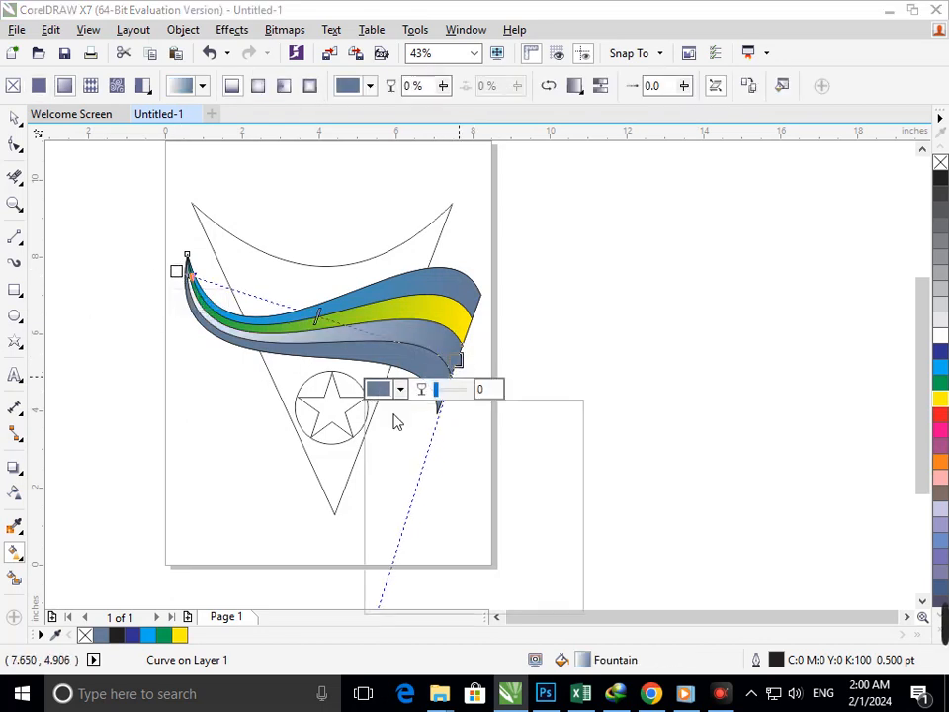
{"action": "left_click_drag", "start_coordinate": [432, 483], "coordinate": [486, 464]}
{"action": "left_click", "coordinate": [496, 535]}
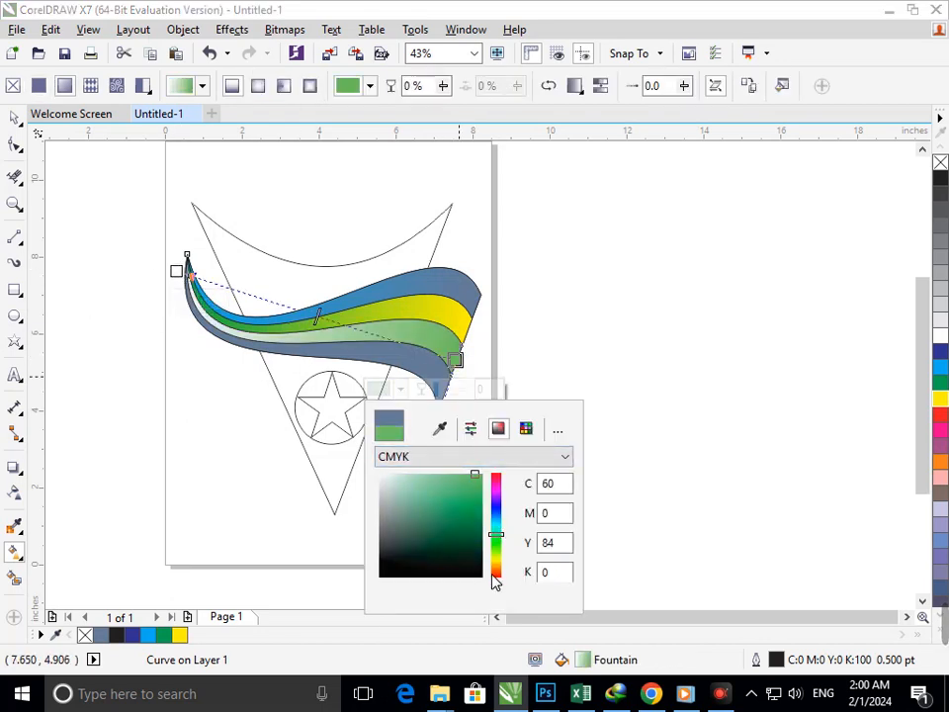
{"action": "left_click", "coordinate": [495, 571]}
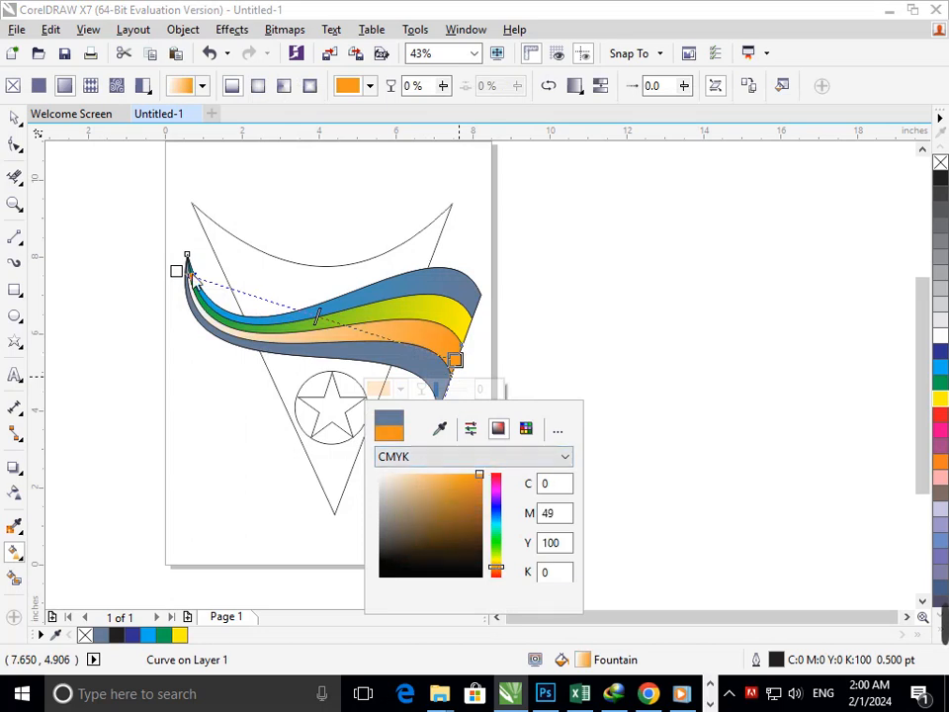
{"action": "left_click", "coordinate": [179, 273]}
{"action": "left_click", "coordinate": [109, 300]}
{"action": "left_click", "coordinate": [165, 386]}
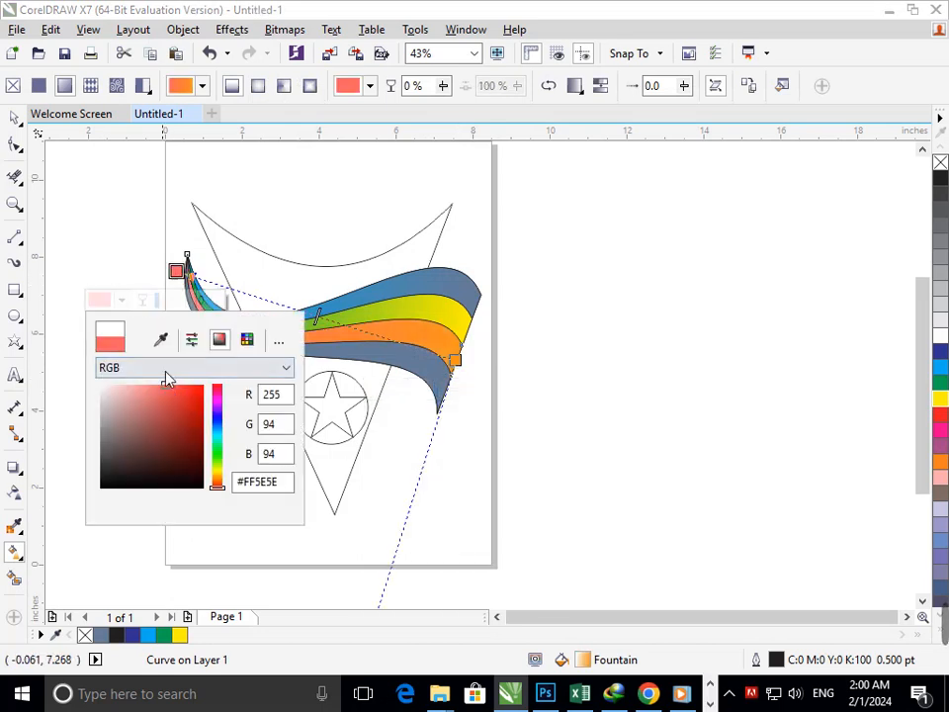
Step: Apply a fountain fill along the lowest stripe, from light pink at its left tip to coral (C:0 M:67 Y:53 K:0) at its right end
{"action": "left_click", "coordinate": [449, 418]}
{"action": "left_click", "coordinate": [445, 403]}
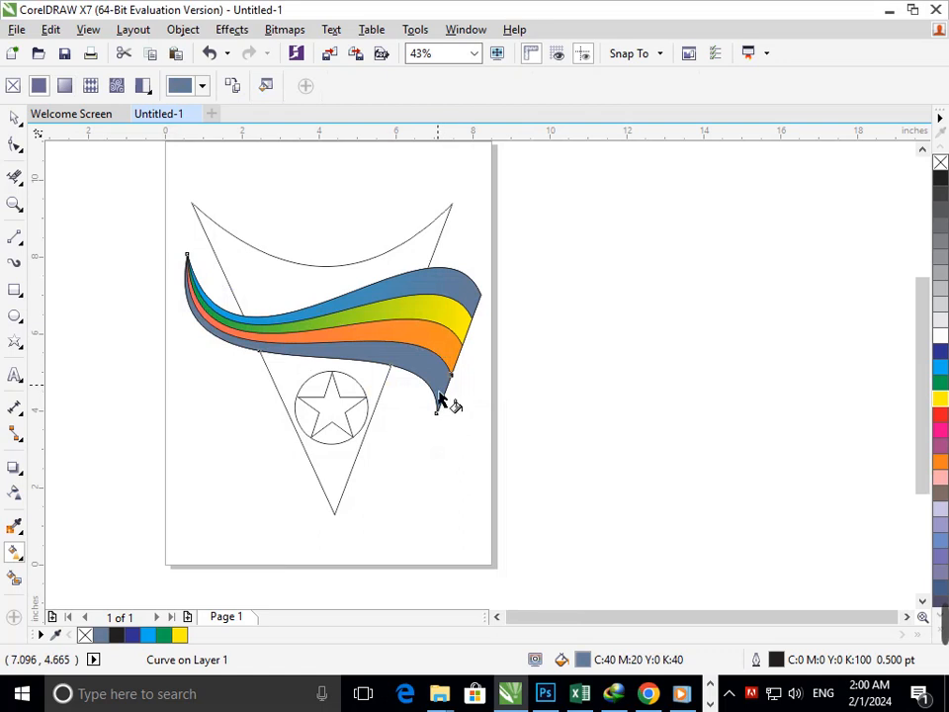
{"action": "left_click_drag", "start_coordinate": [448, 406], "coordinate": [183, 266]}
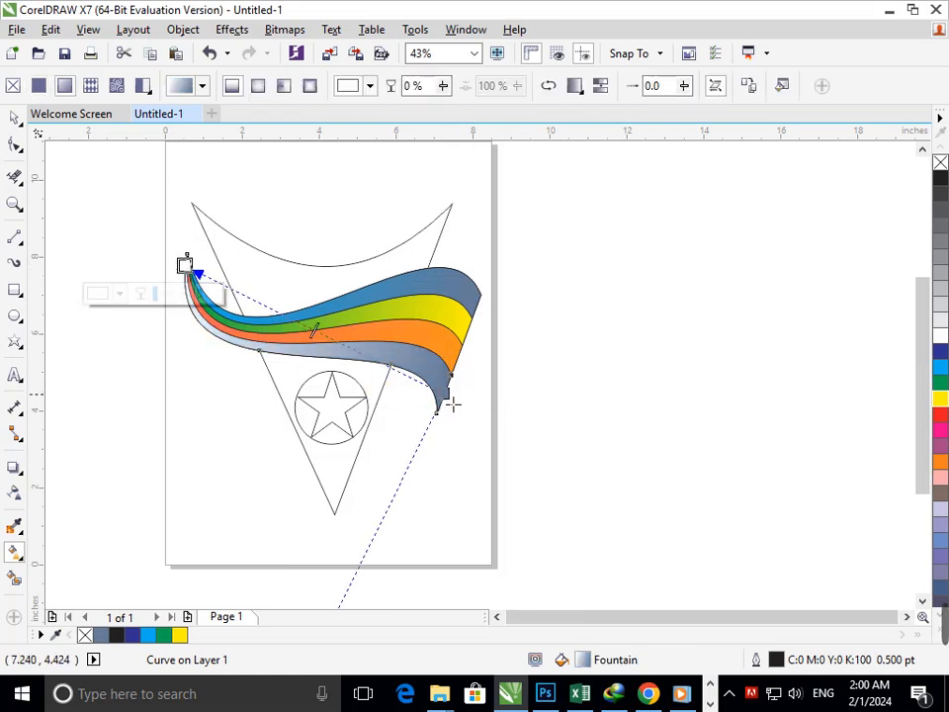
{"action": "left_click", "coordinate": [444, 393]}
{"action": "left_click", "coordinate": [378, 422]}
{"action": "left_click", "coordinate": [415, 506]}
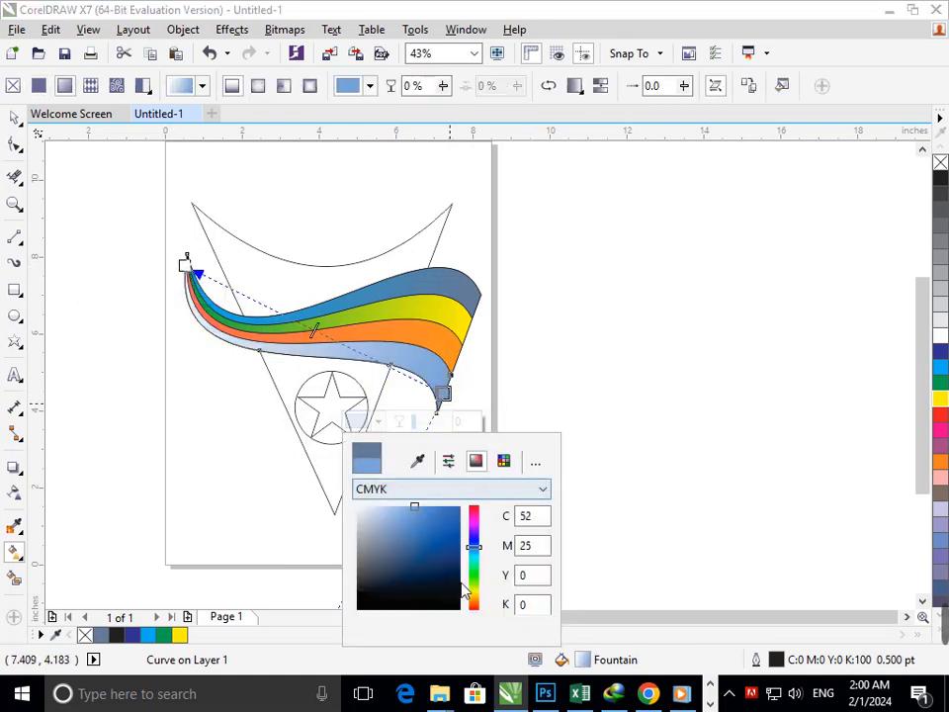
{"action": "left_click_drag", "start_coordinate": [480, 607], "coordinate": [479, 613]}
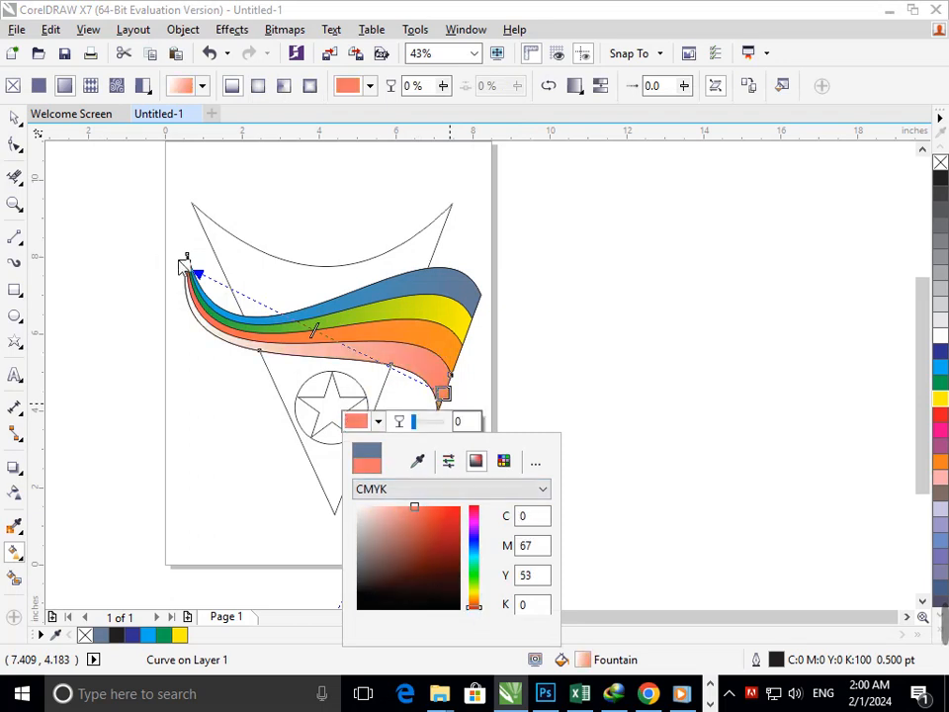
{"action": "left_click", "coordinate": [185, 263]}
{"action": "left_click", "coordinate": [117, 294]}
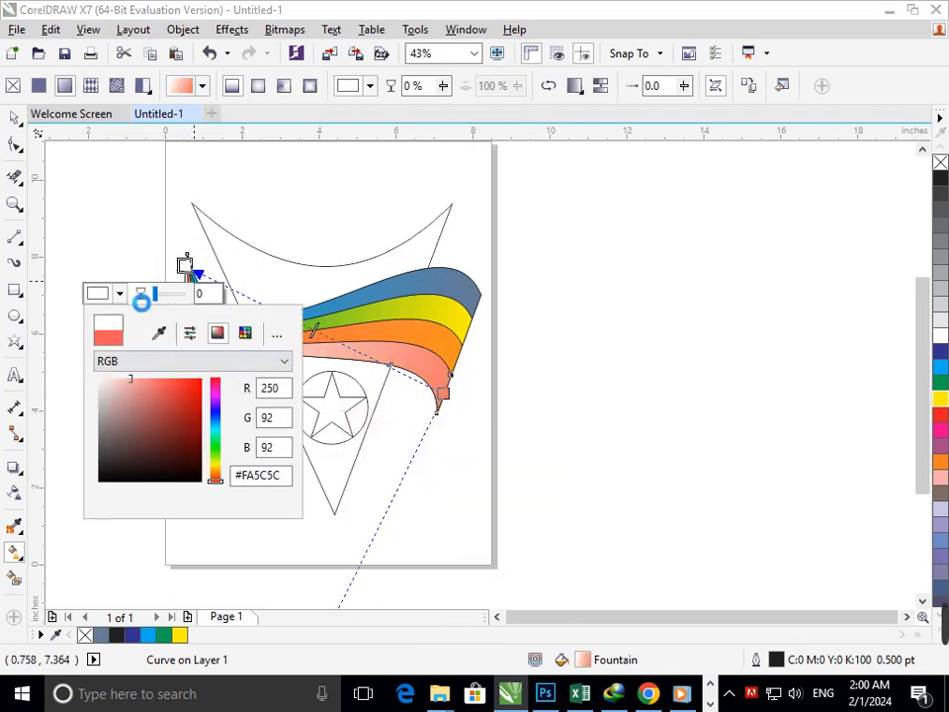
Step: Smart Fill the triangle area above the band with blue-grey (C:40 M:20 Y:0 K:40)
{"action": "left_click", "coordinate": [13, 117]}
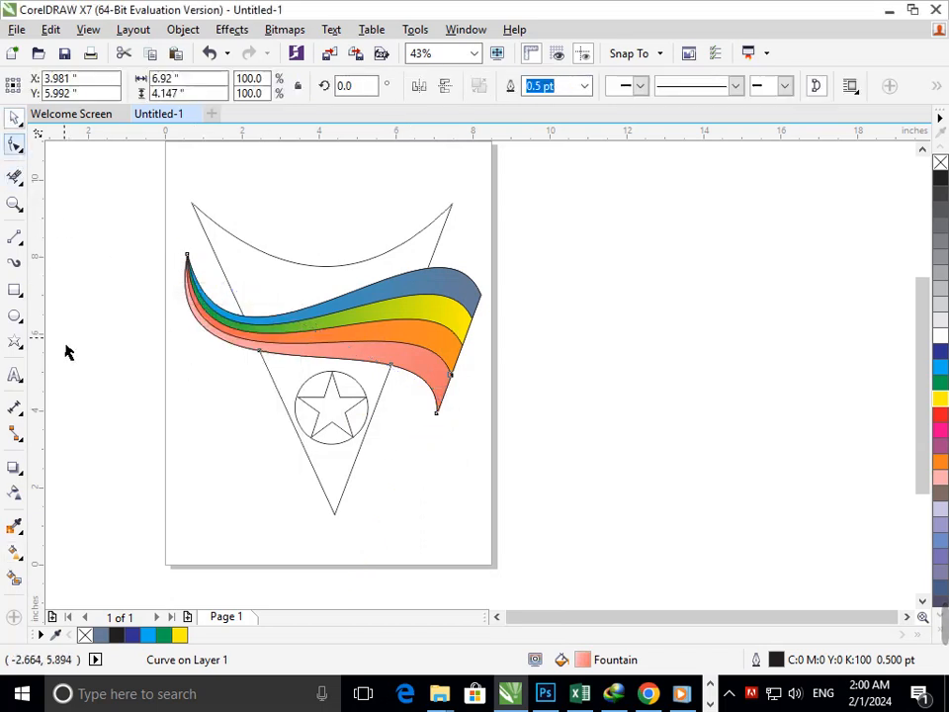
{"action": "left_click", "coordinate": [67, 352]}
{"action": "left_click", "coordinate": [16, 581]}
{"action": "left_click", "coordinate": [290, 292]}
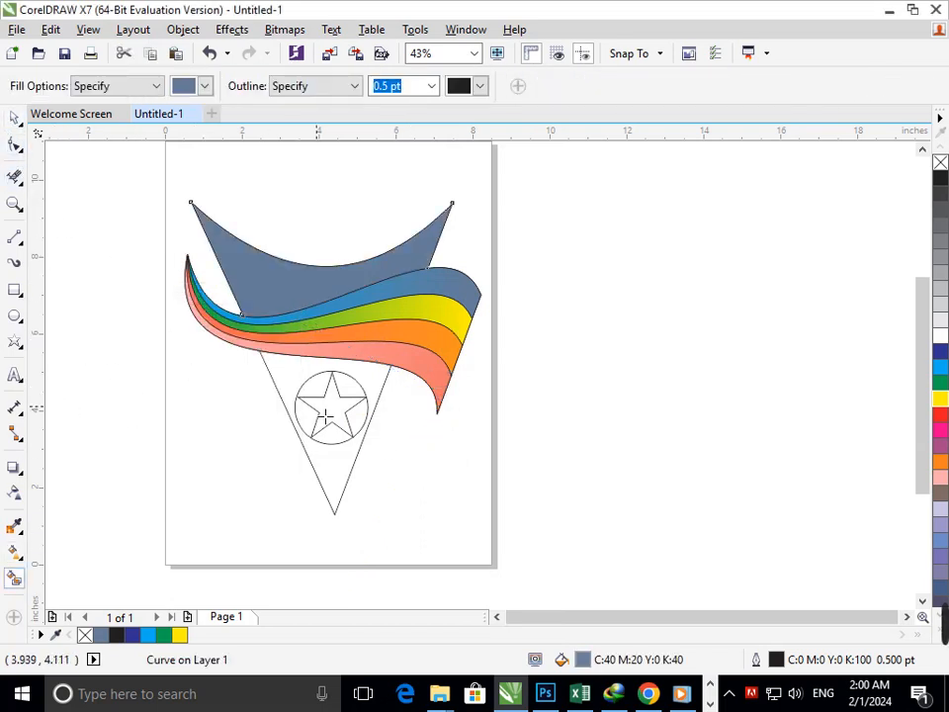
Step: Add a one-step inside contour with an offset of about 0.279 inches to the filled area above the band
{"action": "left_click", "coordinate": [14, 117]}
{"action": "left_click", "coordinate": [243, 265]}
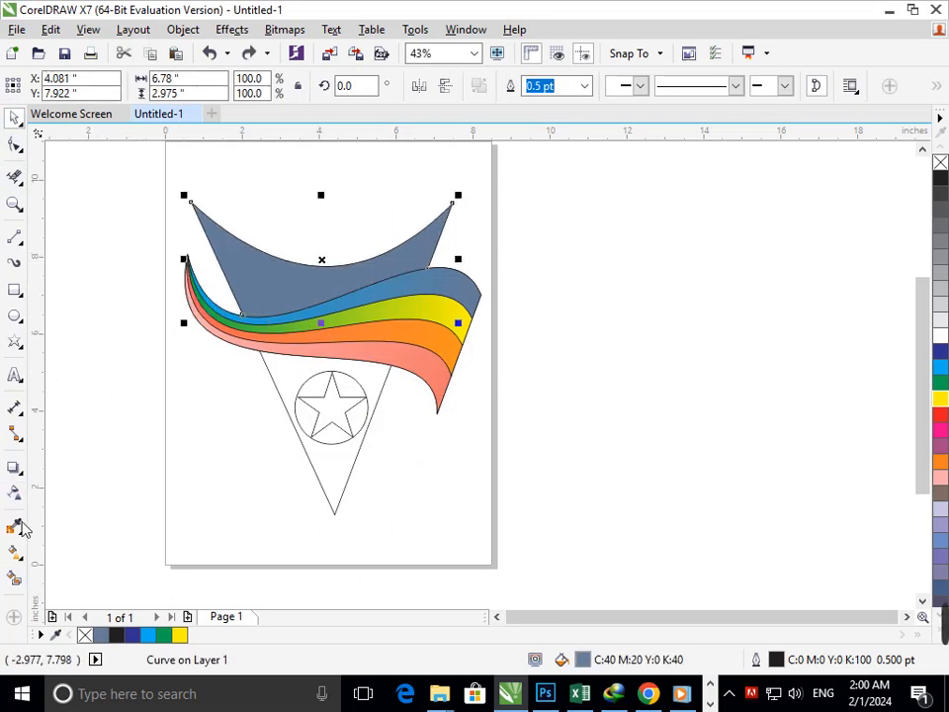
{"action": "left_click", "coordinate": [15, 469]}
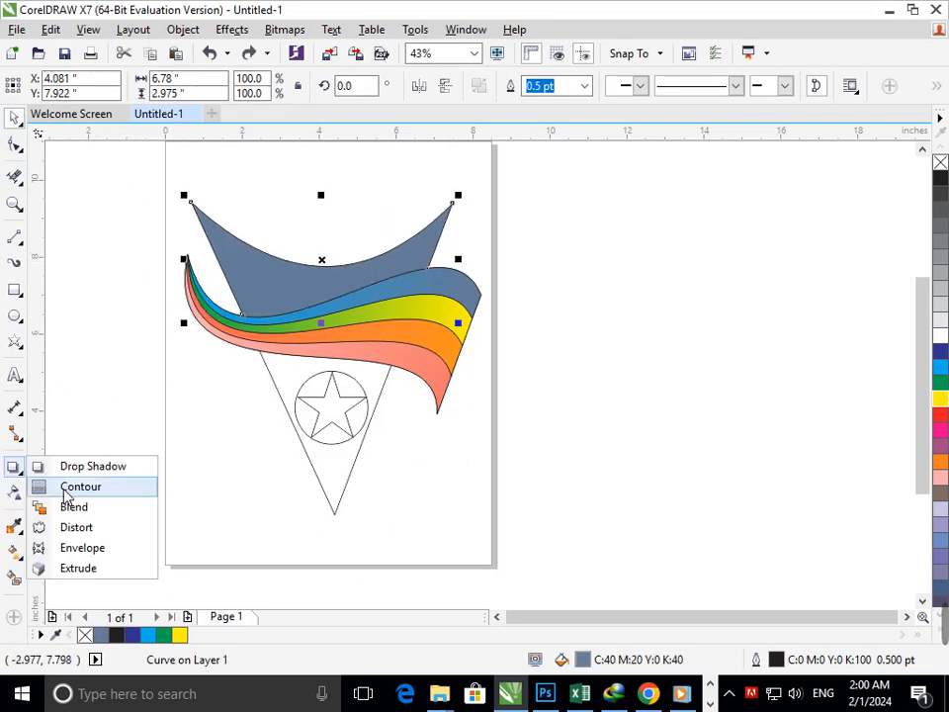
{"action": "left_click", "coordinate": [68, 487]}
{"action": "left_click_drag", "start_coordinate": [252, 323], "coordinate": [256, 314]}
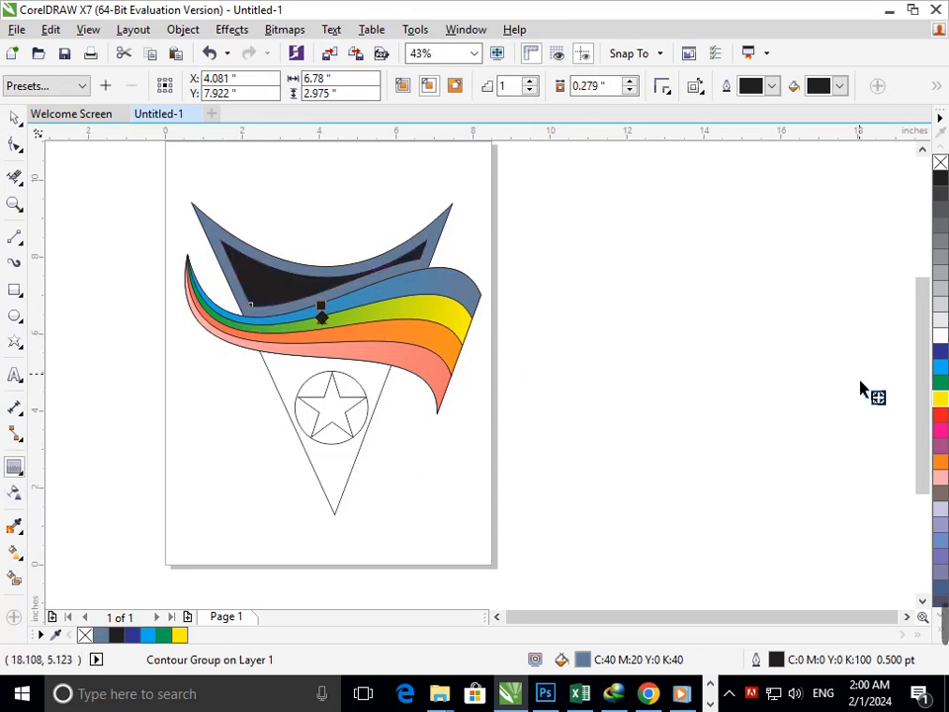
Step: Break the contour group above the band apart and select its inner shape as a separate curve
{"action": "left_click", "coordinate": [183, 31]}
{"action": "left_click", "coordinate": [213, 308]}
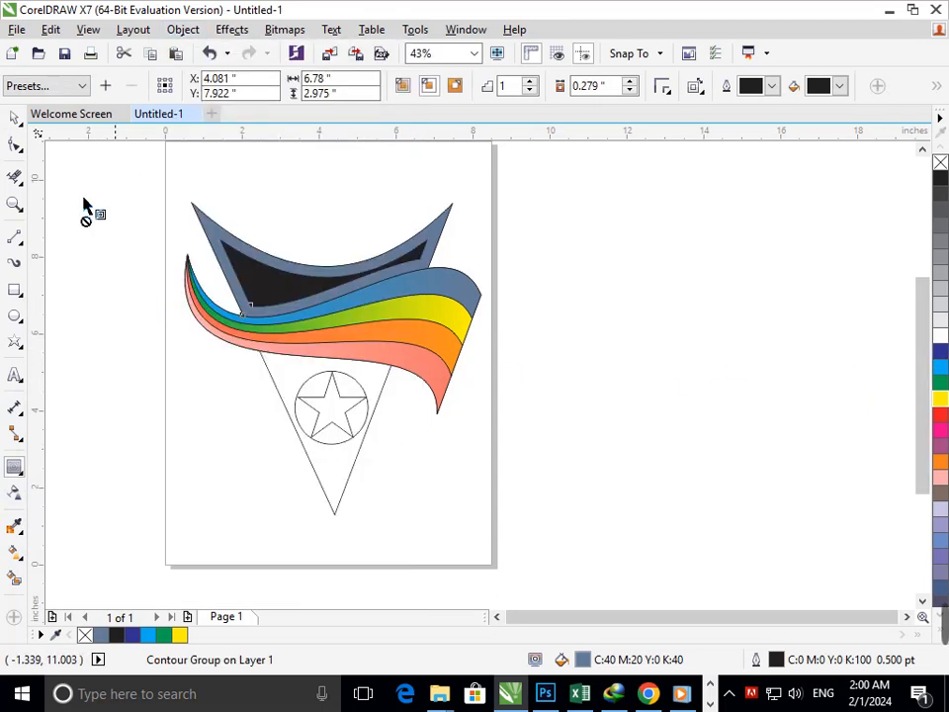
{"action": "left_click", "coordinate": [14, 118]}
{"action": "left_click", "coordinate": [51, 241]}
{"action": "left_click_drag", "start_coordinate": [261, 283], "coordinate": [195, 285]}
{"action": "key", "text": "ctrl+z"}
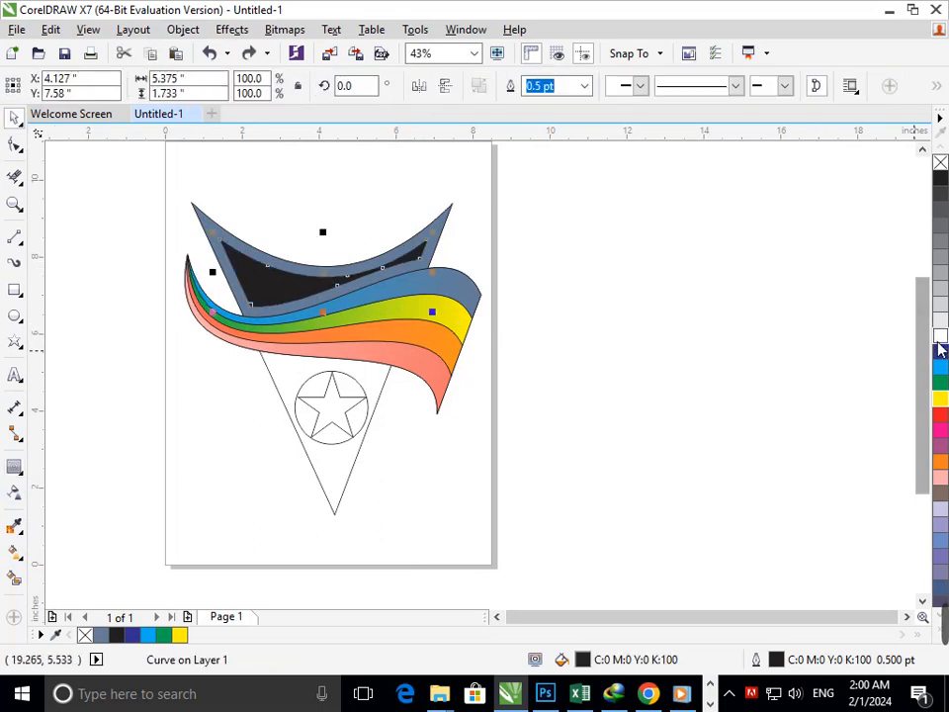
Step: Fill the inner contour shape with green and the surrounding outer shape with dark blue (C:100 M:100 Y:0 K:0)
{"action": "left_click", "coordinate": [940, 342]}
{"action": "left_click", "coordinate": [749, 412]}
{"action": "left_click", "coordinate": [314, 300]}
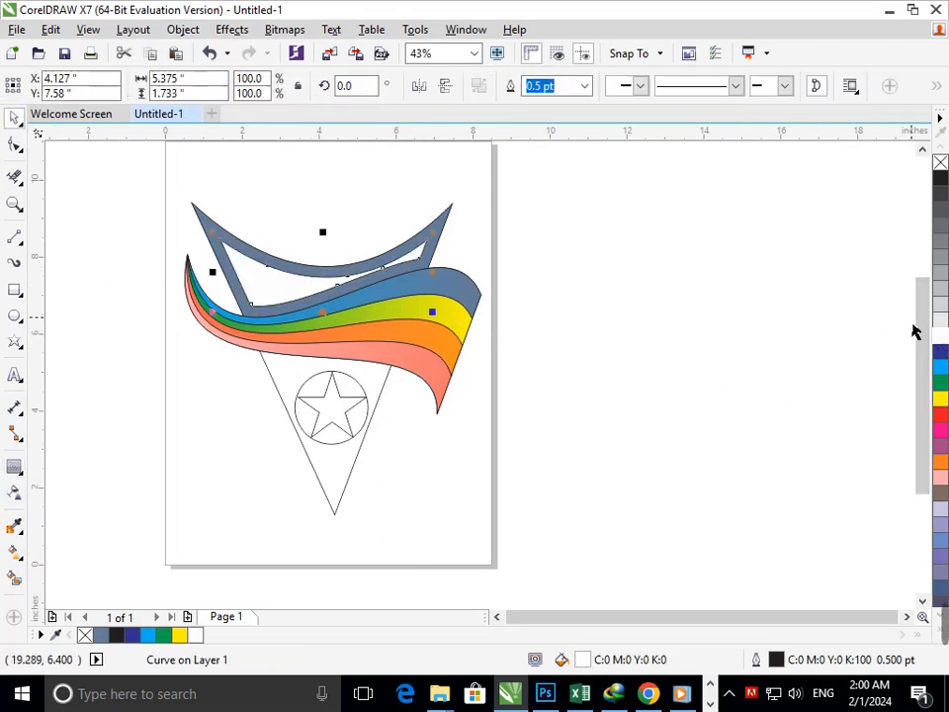
{"action": "left_click", "coordinate": [940, 382]}
{"action": "left_click", "coordinate": [637, 381]}
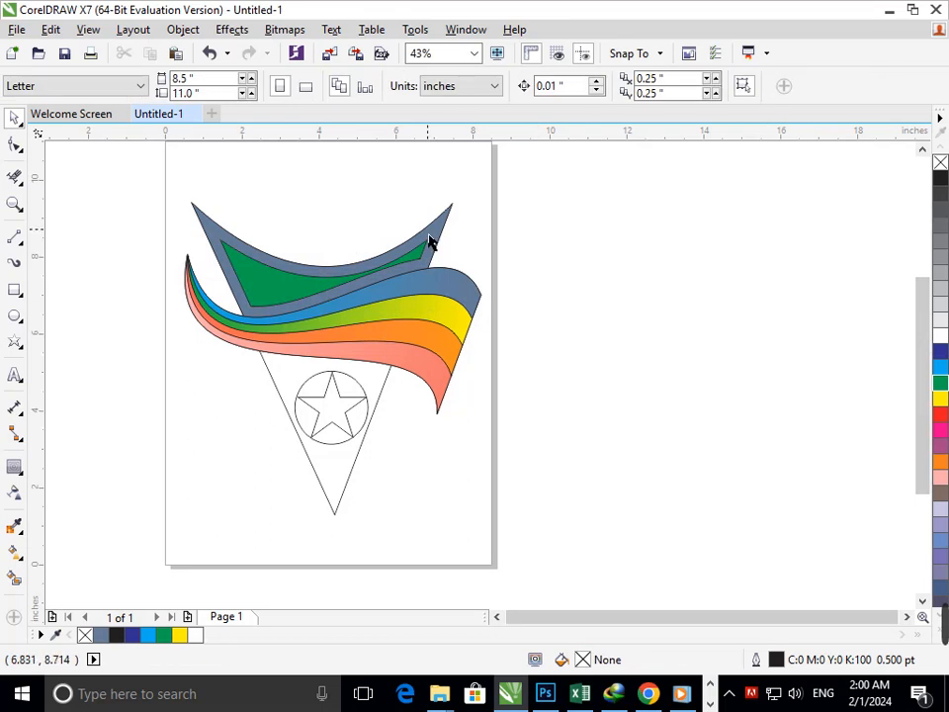
{"action": "left_click", "coordinate": [430, 239]}
{"action": "left_click", "coordinate": [940, 352]}
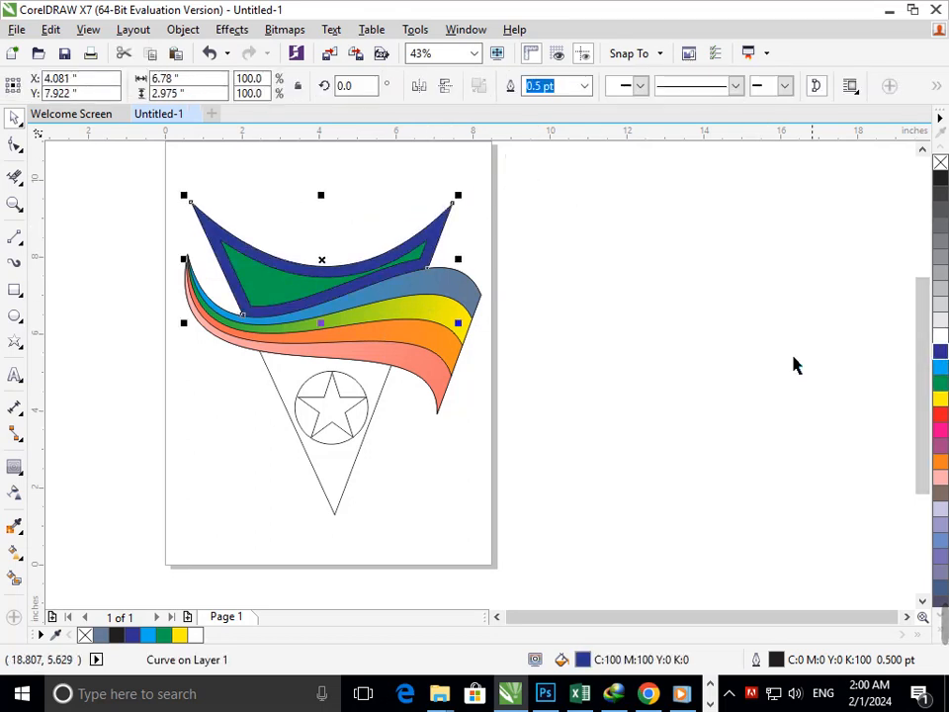
Step: Fill the circle around the star with purple (C:20 M:80 Y:0 K:20)
{"action": "left_click", "coordinate": [335, 430]}
{"action": "left_click", "coordinate": [362, 446]}
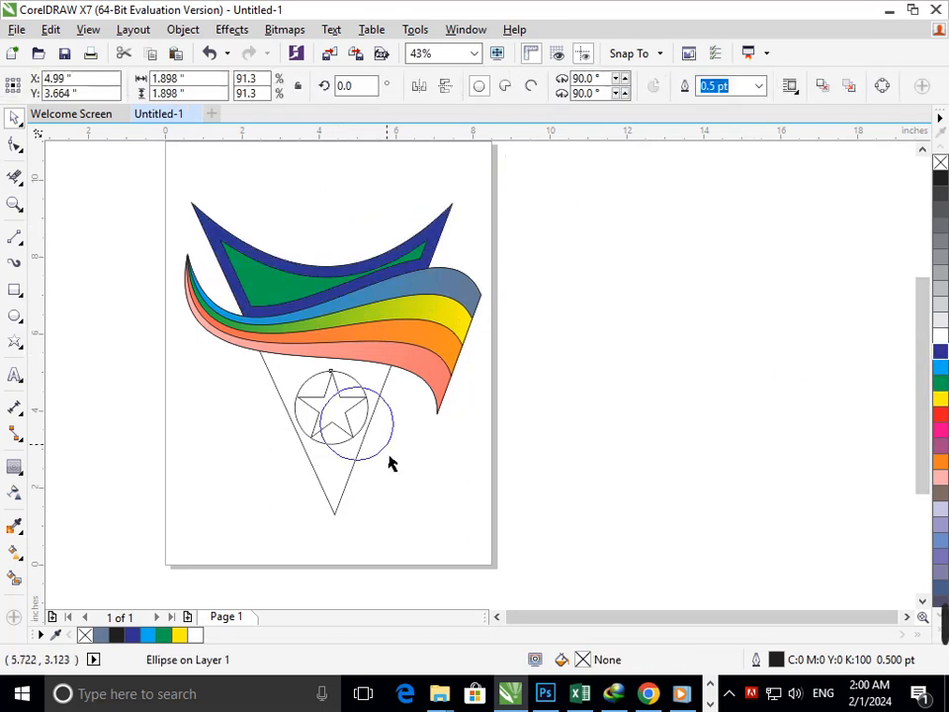
{"action": "left_click", "coordinate": [940, 446]}
{"action": "left_click", "coordinate": [770, 505]}
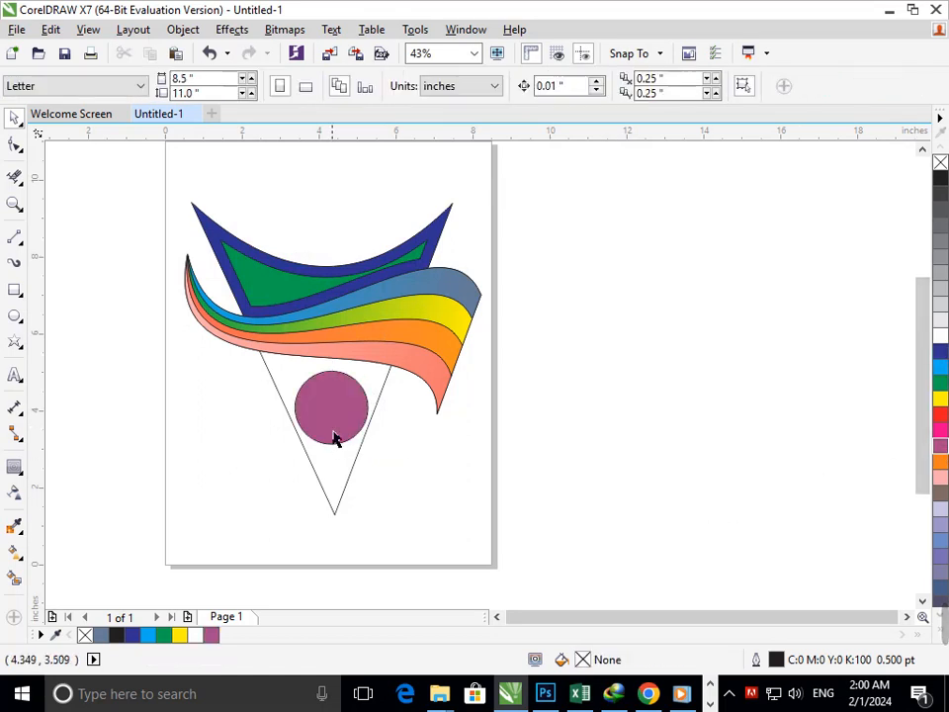
Step: Move the circle and the star off the page's right side, with the star on the circle, and fill the star dark blue
{"action": "left_click_drag", "start_coordinate": [335, 439], "coordinate": [542, 483]}
{"action": "left_click_drag", "start_coordinate": [402, 459], "coordinate": [289, 405]}
{"action": "left_click_drag", "start_coordinate": [328, 421], "coordinate": [537, 469]}
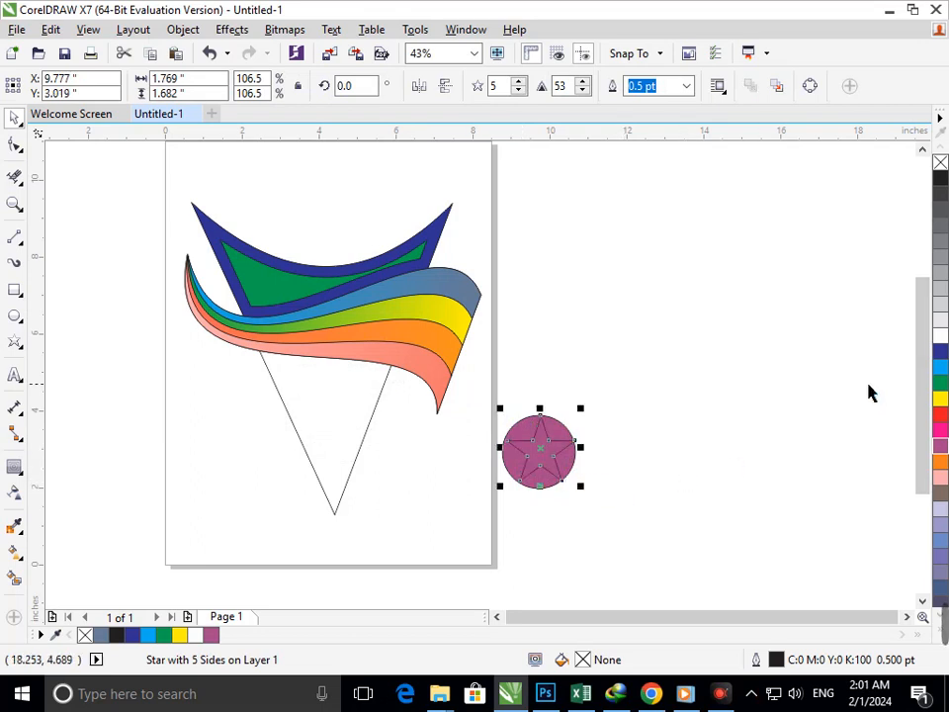
{"action": "left_click", "coordinate": [939, 352]}
{"action": "left_click", "coordinate": [623, 516]}
Step: Apply an elliptical fountain fill to the circle, from a white centre to purple, extended beyond the circle's edge
{"action": "left_click_drag", "start_coordinate": [488, 410], "coordinate": [633, 535]}
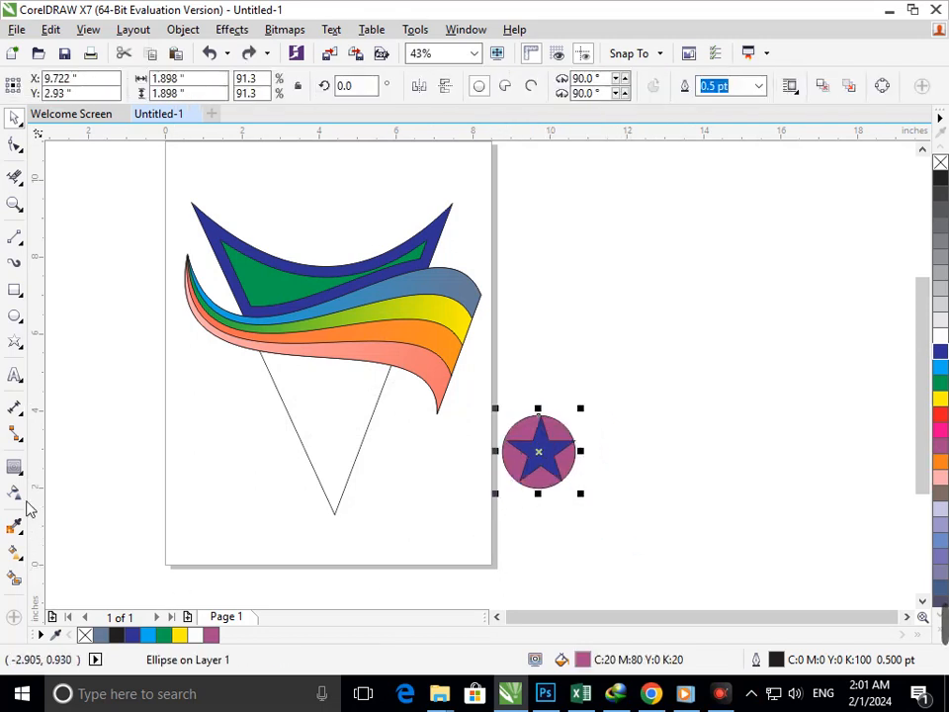
{"action": "left_click", "coordinate": [20, 560]}
{"action": "left_click", "coordinate": [79, 548]}
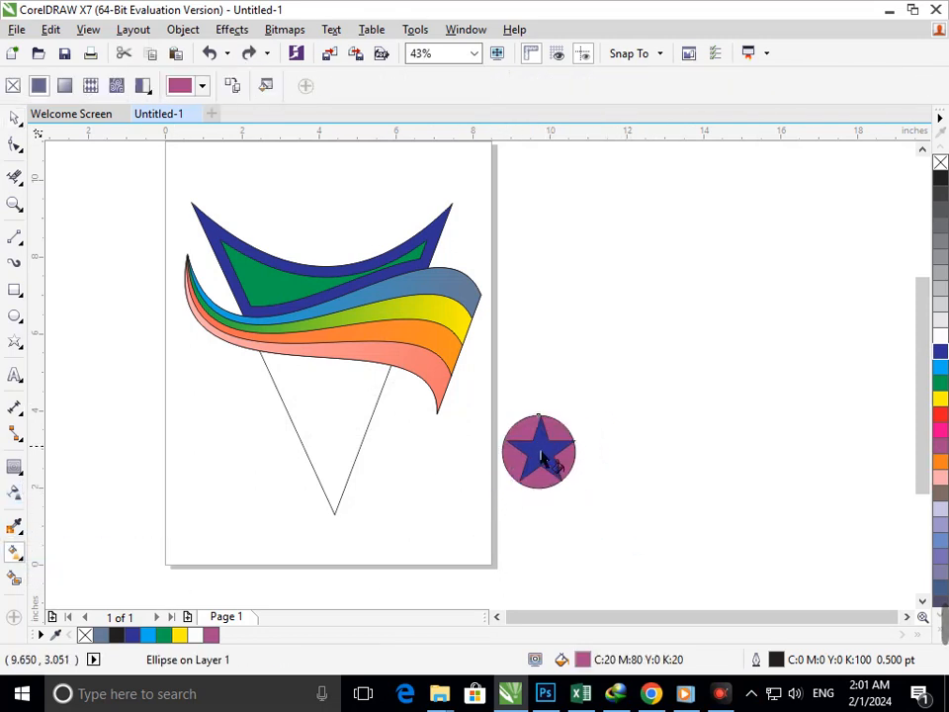
{"action": "left_click_drag", "start_coordinate": [538, 417], "coordinate": [537, 486]}
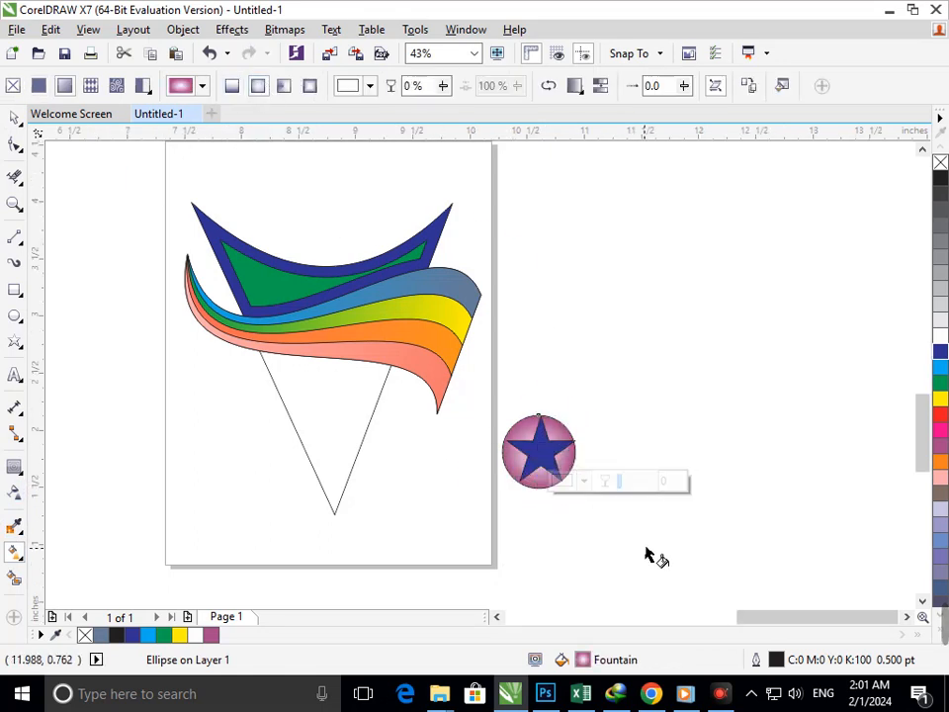
{"action": "scroll", "coordinate": [593, 514], "scroll_direction": "up", "scroll_amount": 3}
{"action": "left_click_drag", "start_coordinate": [443, 438], "coordinate": [443, 479]}
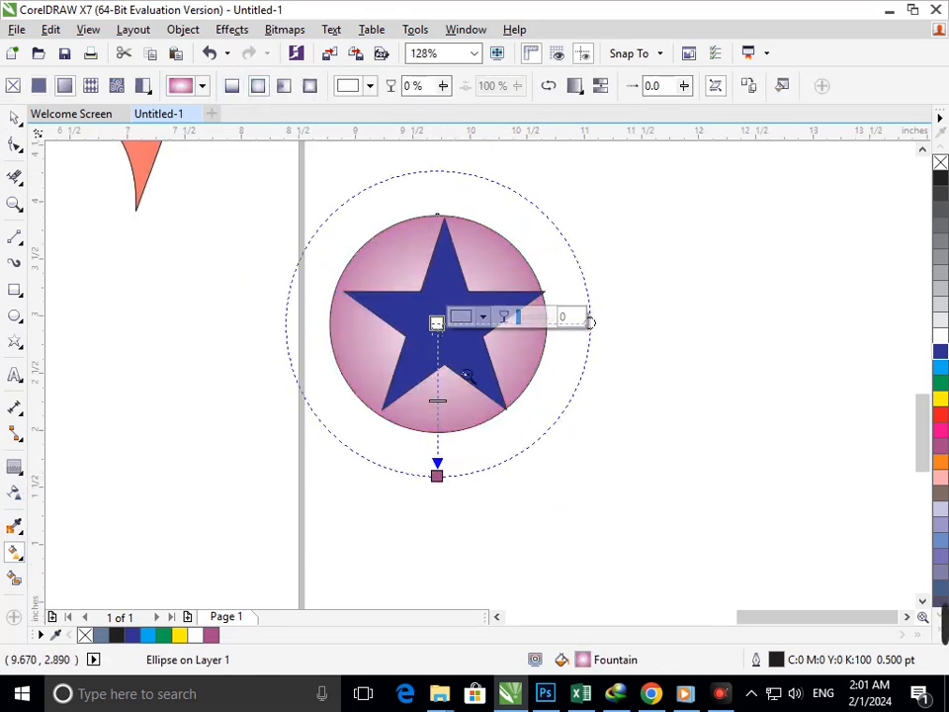
{"action": "key", "text": "F3"}
{"action": "right_click", "coordinate": [476, 384]}
{"action": "left_click", "coordinate": [428, 479]}
Step: Set the centre colour of the circle's fountain fill to green (C:82 M:18 Y:100 K:5)
{"action": "left_click", "coordinate": [538, 453]}
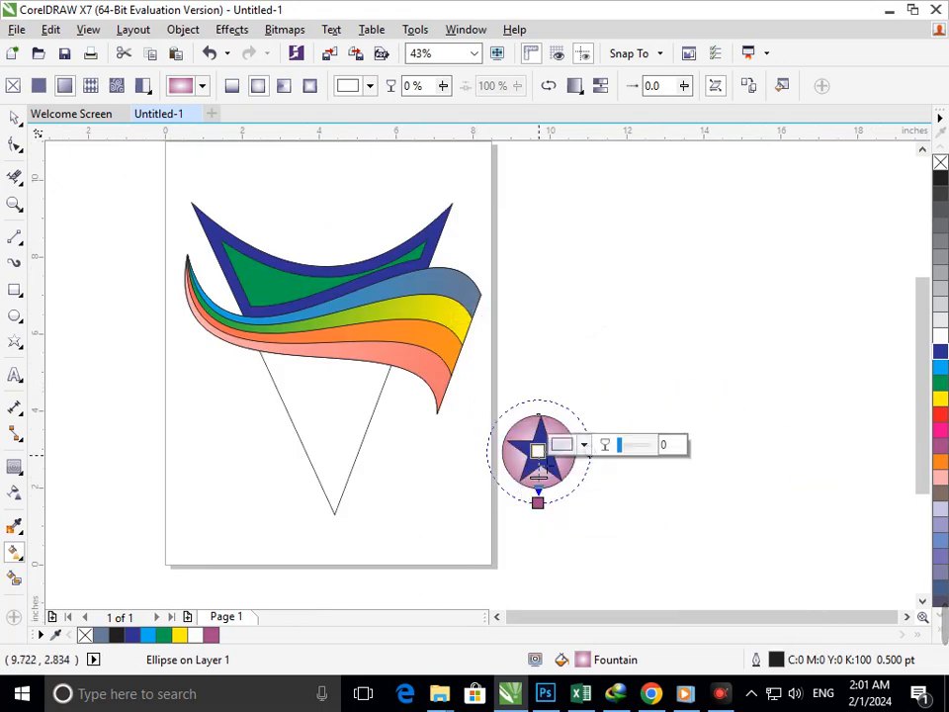
{"action": "left_click", "coordinate": [582, 445]}
{"action": "left_click", "coordinate": [619, 532]}
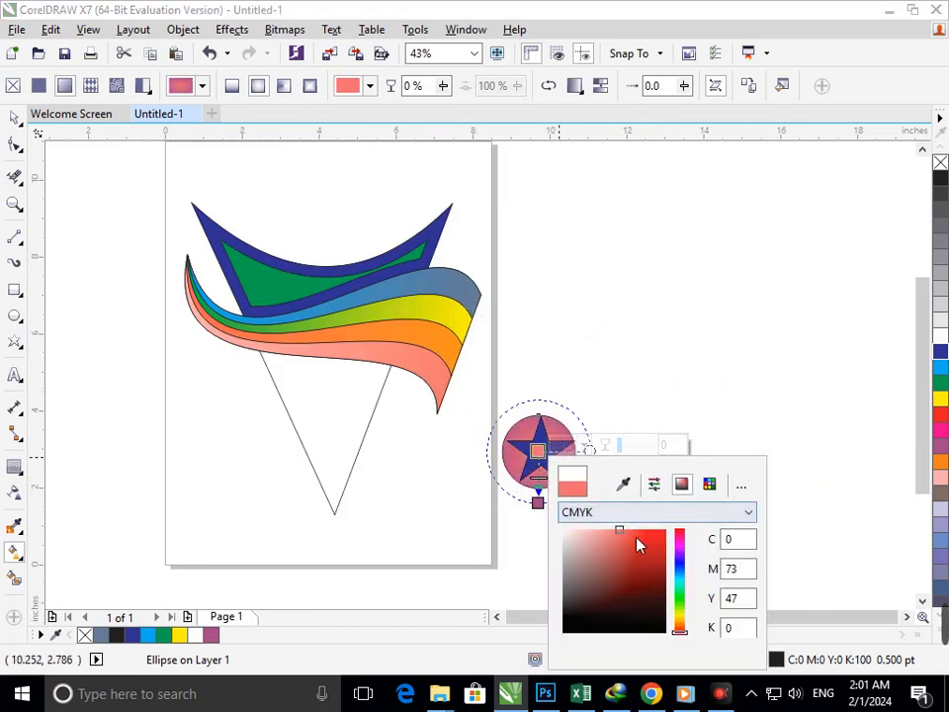
{"action": "left_click", "coordinate": [679, 604]}
{"action": "mouse_move", "coordinate": [658, 577]}
{"action": "left_mouse_down"}
{"action": "mouse_move", "coordinate": [646, 542]}
{"action": "mouse_move", "coordinate": [655, 573]}
{"action": "left_mouse_up"}
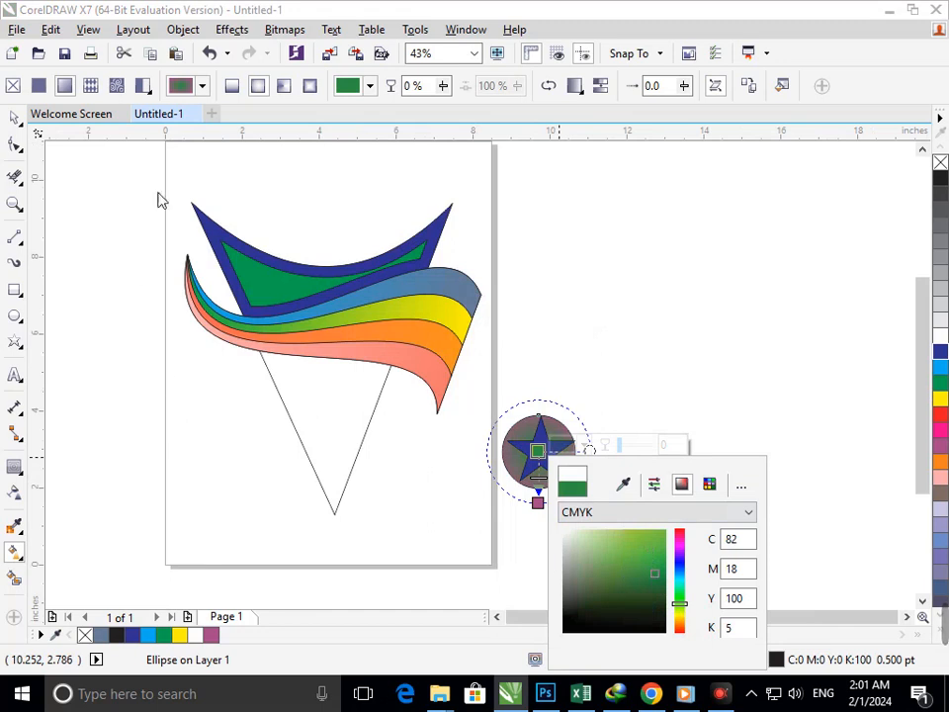
{"action": "left_click", "coordinate": [14, 118]}
{"action": "left_click", "coordinate": [614, 465]}
Step: Fill the star on the circle with white
{"action": "left_click", "coordinate": [547, 471]}
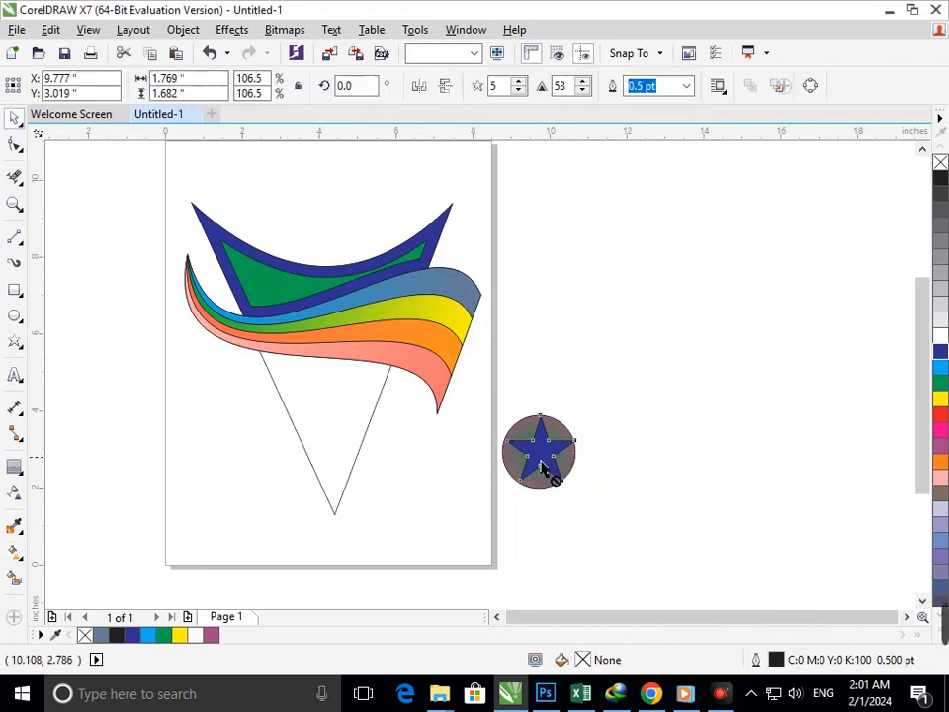
{"action": "left_click_drag", "start_coordinate": [547, 471], "coordinate": [495, 466]}
{"action": "key", "text": "ctrl+z"}
{"action": "left_click", "coordinate": [940, 337]}
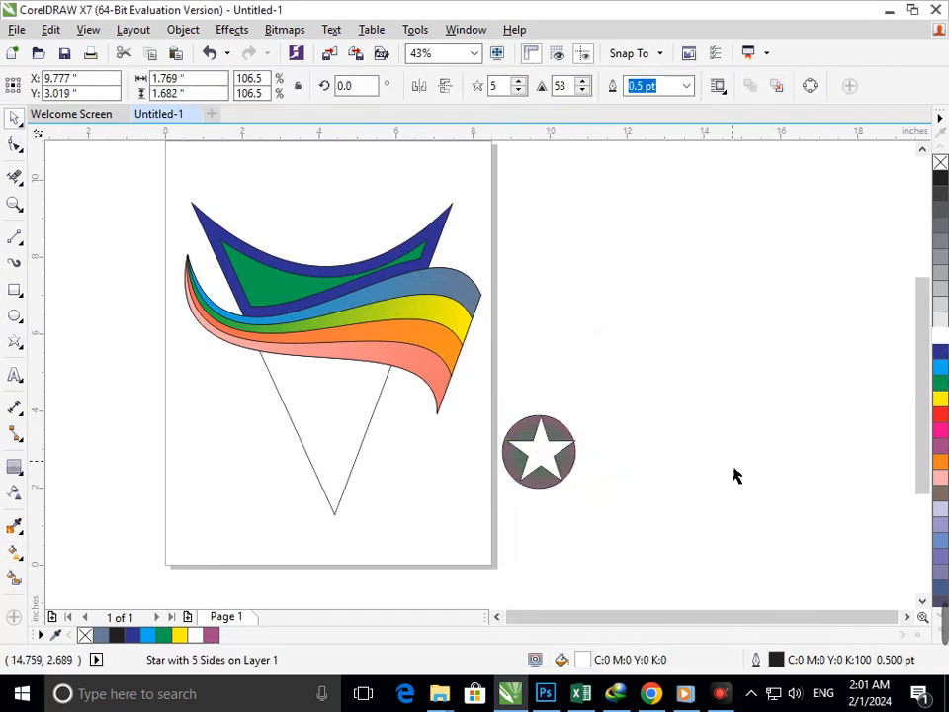
{"action": "left_click", "coordinate": [734, 469]}
Step: Move the circle and star together into the empty triangle area below the band
{"action": "left_click_drag", "start_coordinate": [485, 398], "coordinate": [621, 520]}
{"action": "left_click_drag", "start_coordinate": [576, 491], "coordinate": [367, 448]}
{"action": "left_click", "coordinate": [392, 495]}
{"action": "scroll", "coordinate": [538, 373], "scroll_direction": "down", "scroll_amount": 2}
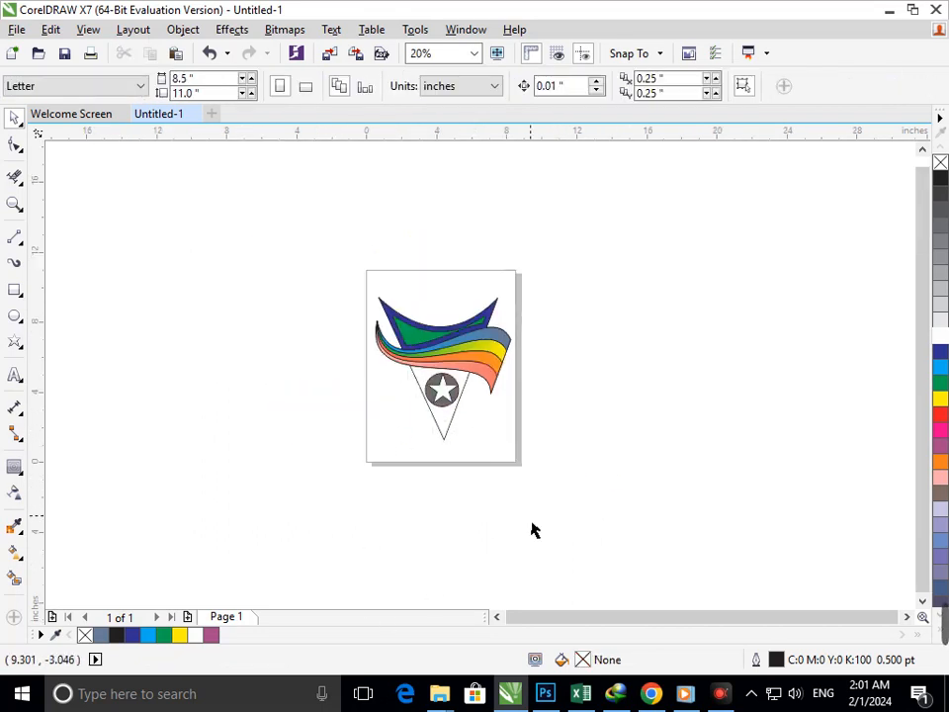
{"action": "scroll", "coordinate": [485, 371], "scroll_direction": "up", "scroll_amount": 2}
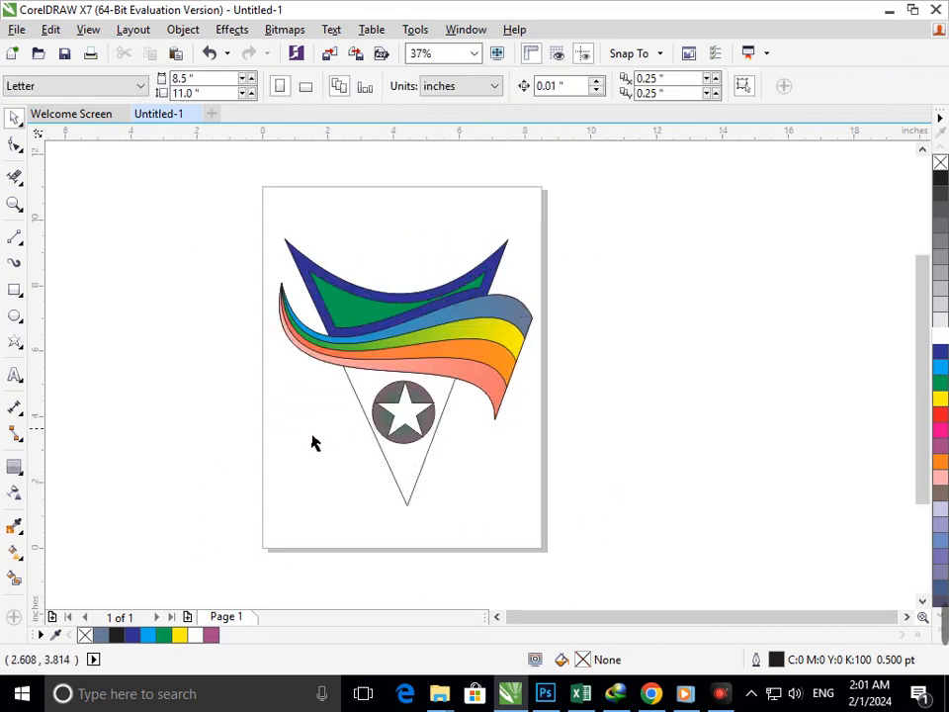
Step: Move the circled star out of the lower triangle to the empty area far right of the page
{"action": "left_click_drag", "start_coordinate": [523, 498], "coordinate": [314, 373]}
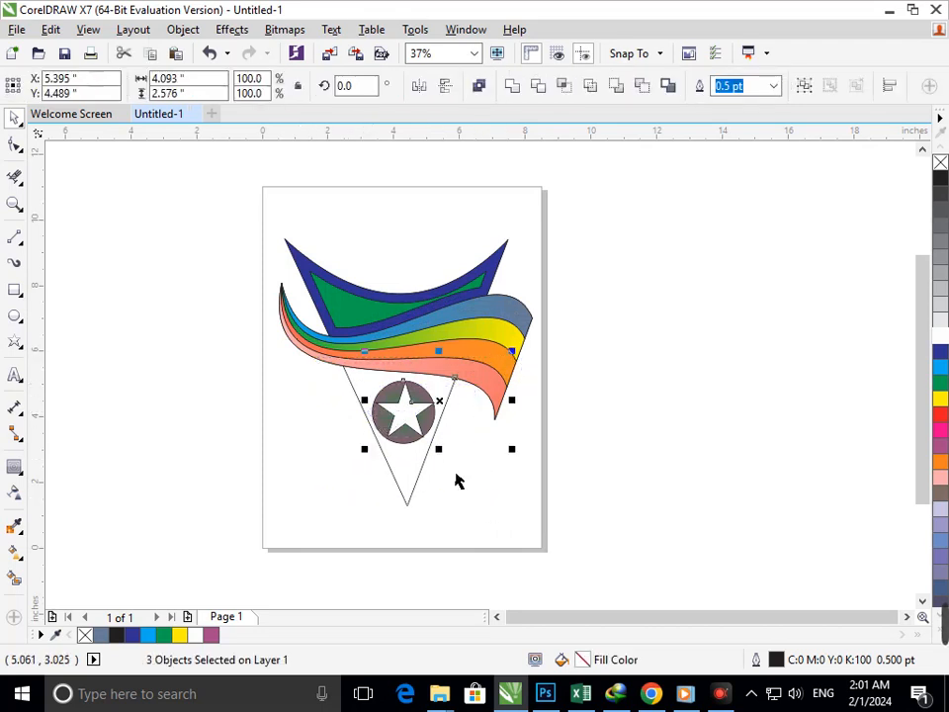
{"action": "left_click_drag", "start_coordinate": [491, 484], "coordinate": [339, 388]}
{"action": "left_click_drag", "start_coordinate": [393, 415], "coordinate": [871, 294]}
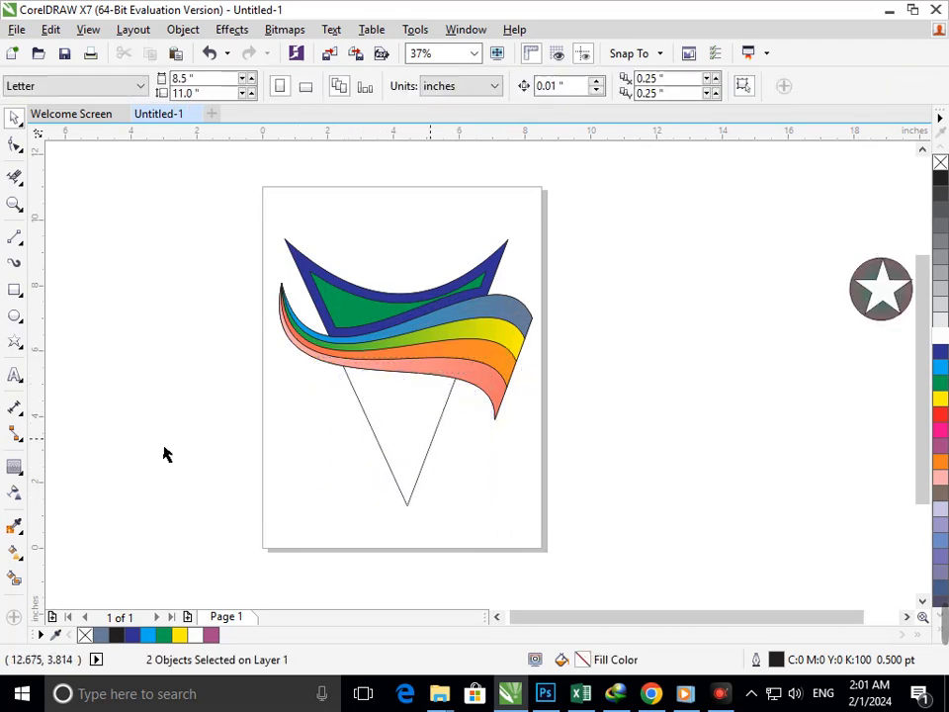
Step: Smart Fill the triangle area below the band and recolour the new shape purple (C:20 M:80 Y:0 K:20)
{"action": "left_click", "coordinate": [15, 581]}
{"action": "left_click", "coordinate": [411, 430]}
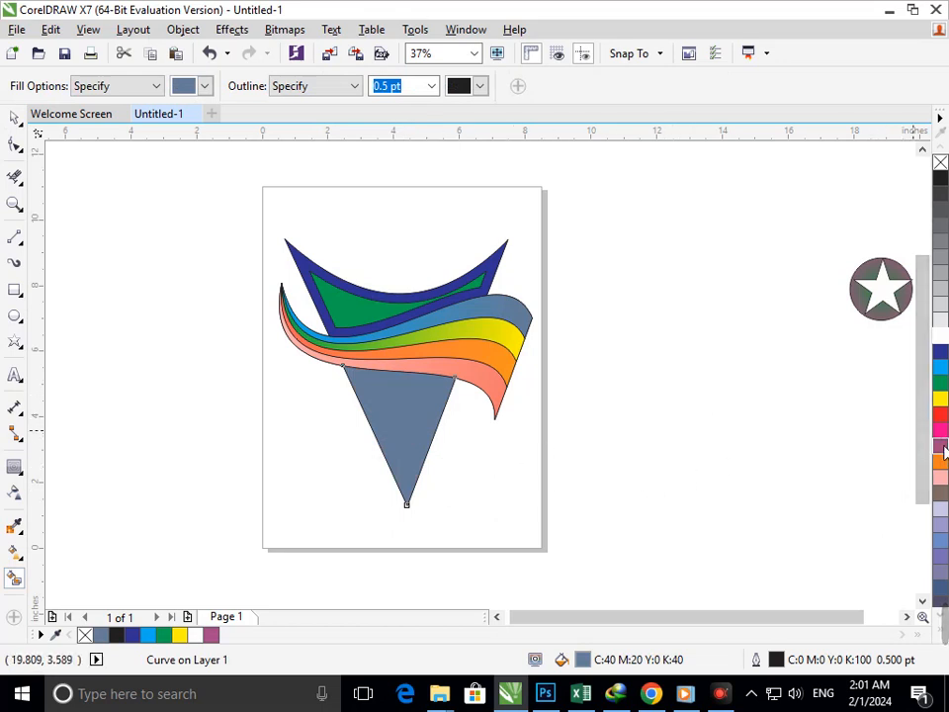
{"action": "left_click_drag", "start_coordinate": [945, 450], "coordinate": [342, 398]}
{"action": "left_click", "coordinate": [16, 120]}
{"action": "left_click", "coordinate": [583, 310]}
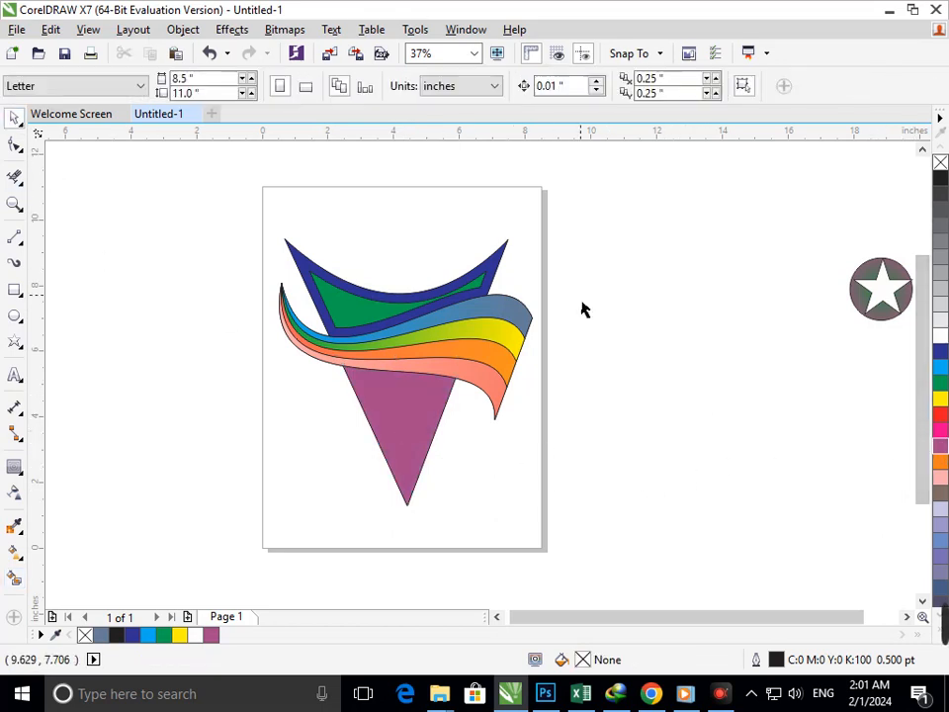
Step: Move the circled star onto the purple triangle below the band and bring it to the front
{"action": "left_click_drag", "start_coordinate": [903, 324], "coordinate": [879, 360]}
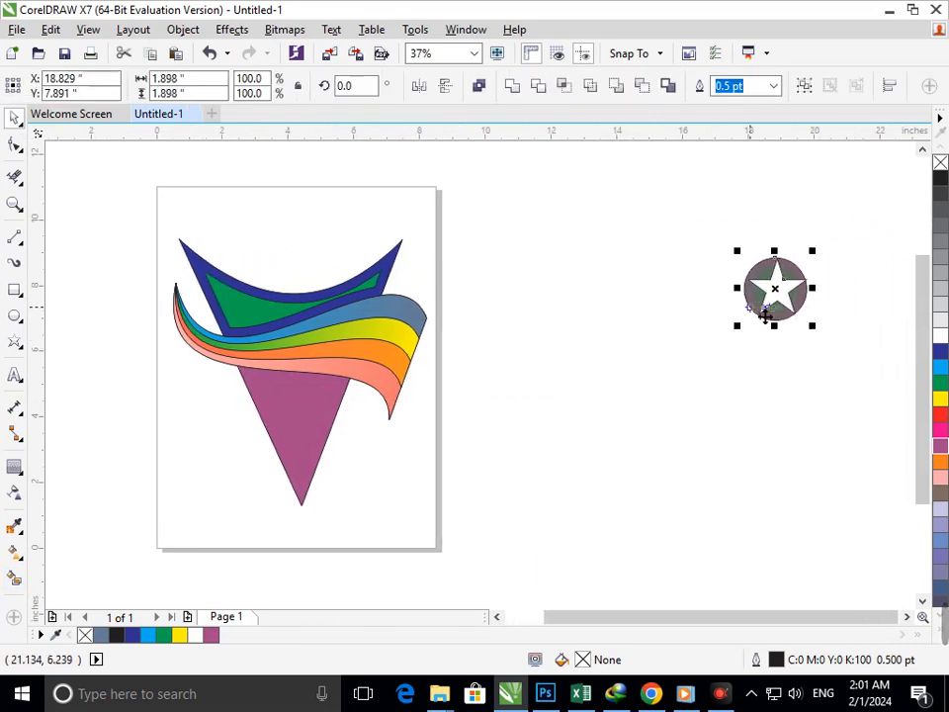
{"action": "left_click_drag", "start_coordinate": [763, 314], "coordinate": [291, 427]}
{"action": "key", "text": "shift+Page_Up"}
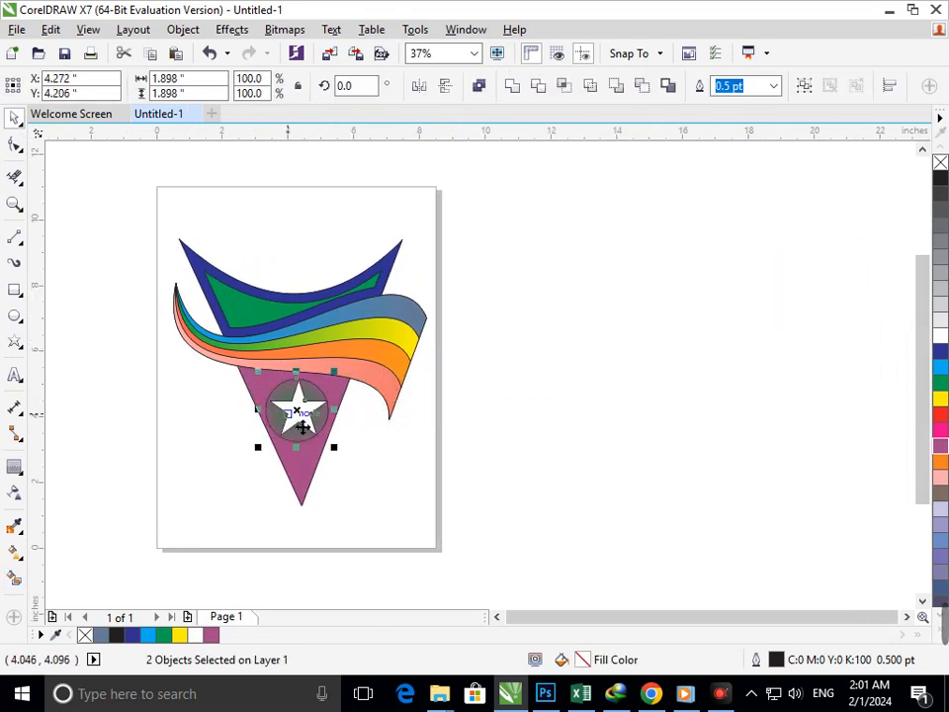
{"action": "key", "text": "Escape"}
Step: Shrink the circled star to about 1.557 inches wide around its centre and shift it lower in the purple triangle
{"action": "scroll", "coordinate": [302, 465], "scroll_direction": "up", "scroll_amount": 4}
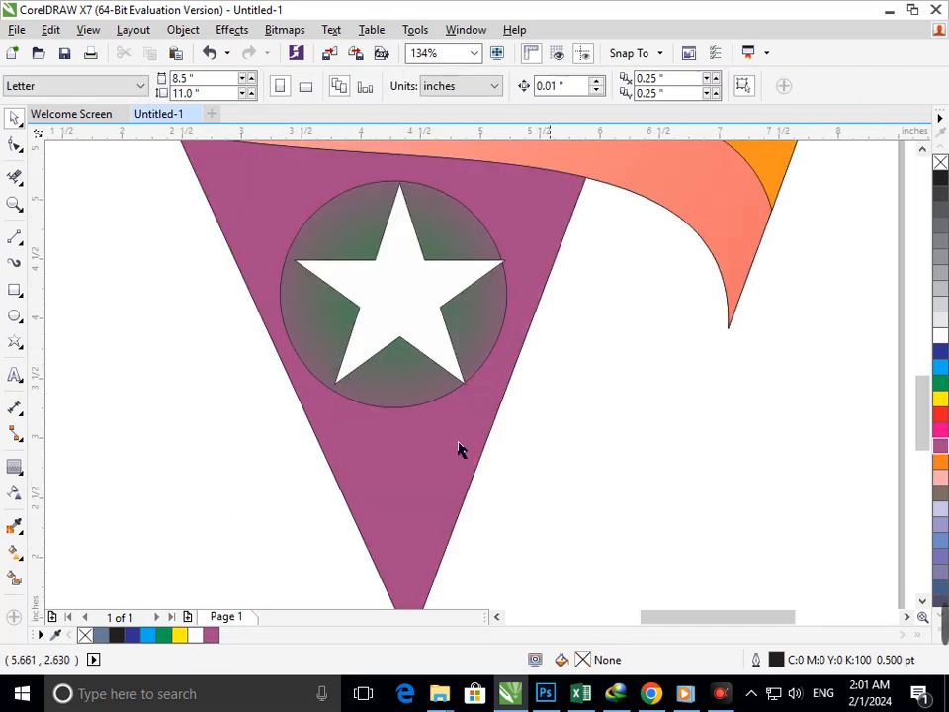
{"action": "left_click_drag", "start_coordinate": [559, 536], "coordinate": [220, 174]}
{"action": "left_click_drag", "start_coordinate": [275, 415], "coordinate": [295, 394]}
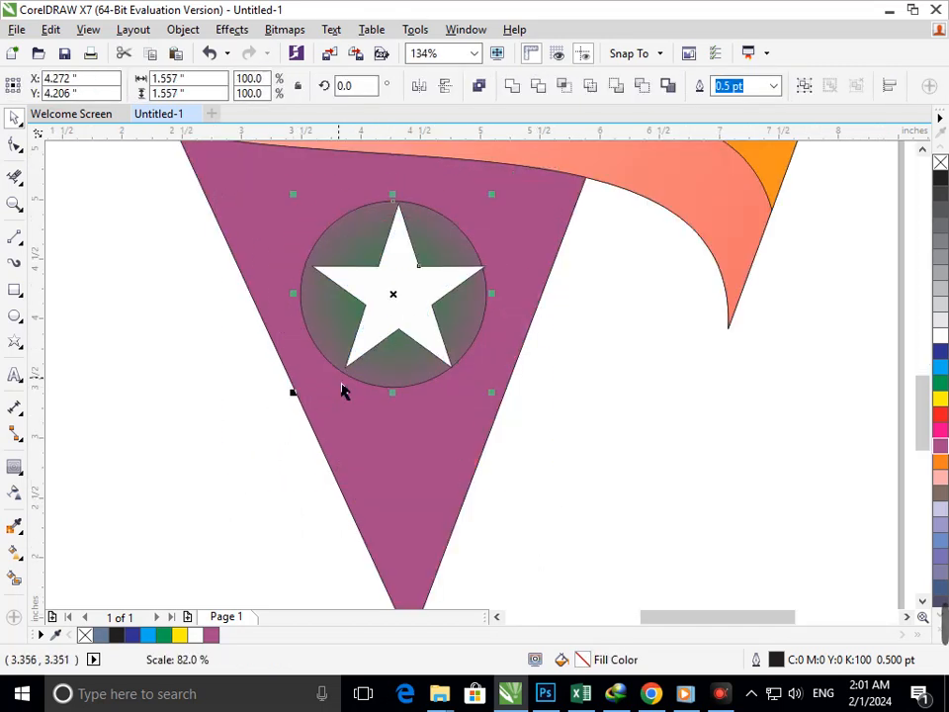
{"action": "left_click_drag", "start_coordinate": [398, 360], "coordinate": [399, 415]}
{"action": "left_click", "coordinate": [575, 509]}
{"action": "scroll", "coordinate": [480, 468], "scroll_direction": "down", "scroll_amount": 4}
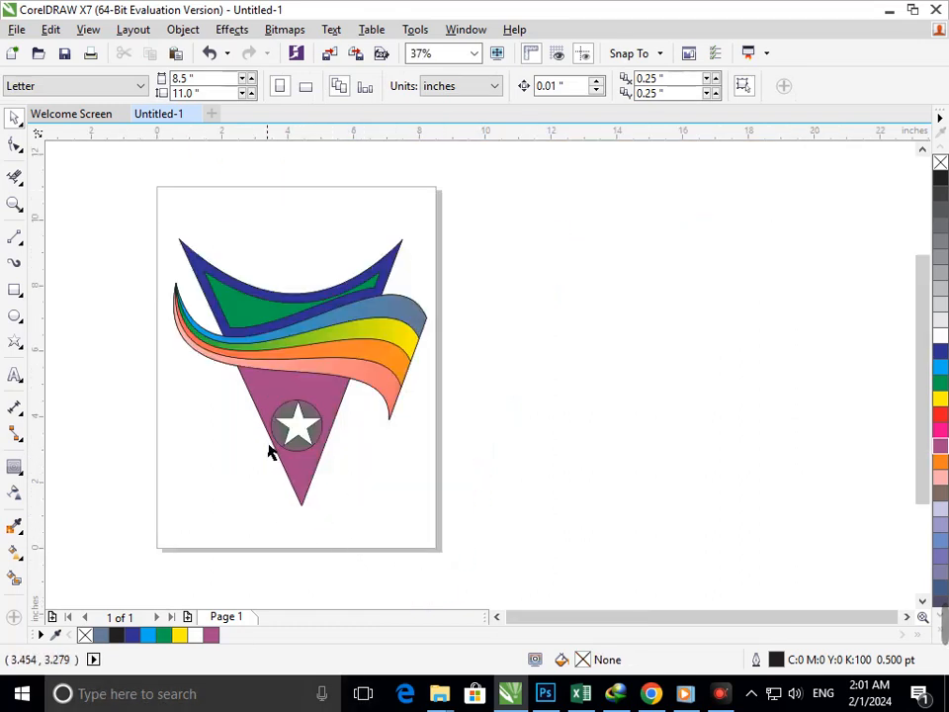
Step: Move the circled star slightly up in the purple triangle and enlarge it to about 1.735 inches wide
{"action": "left_click_drag", "start_coordinate": [367, 484], "coordinate": [229, 390]}
{"action": "left_click_drag", "start_coordinate": [305, 451], "coordinate": [332, 456]}
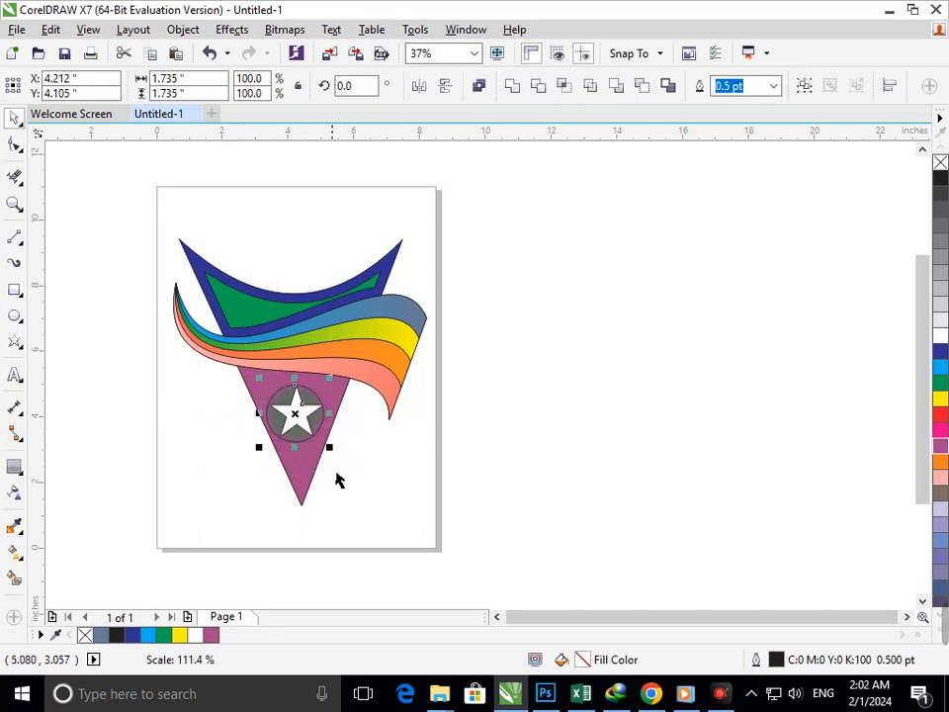
{"action": "left_click", "coordinate": [345, 485]}
Step: Try palette colours including green, dark blue and magenta on the triangle below the band, ending with light pink (C:0 M:40 Y:20 K:0)
{"action": "scroll", "coordinate": [346, 494], "scroll_direction": "down", "scroll_amount": 2}
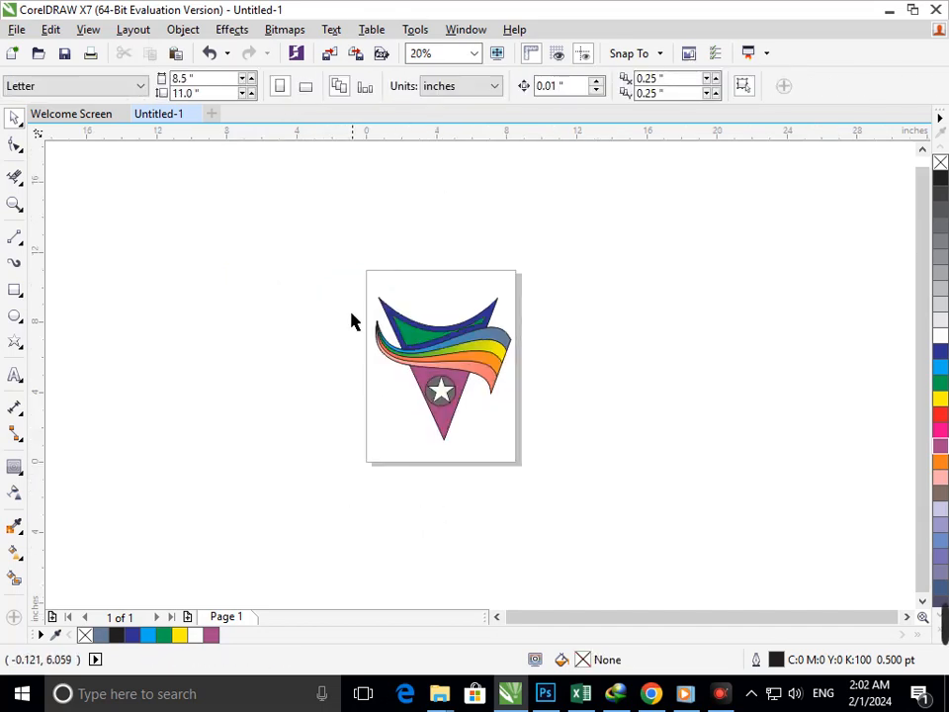
{"action": "scroll", "coordinate": [511, 579], "scroll_direction": "up", "scroll_amount": 3}
{"action": "left_click_drag", "start_coordinate": [561, 583], "coordinate": [469, 621]}
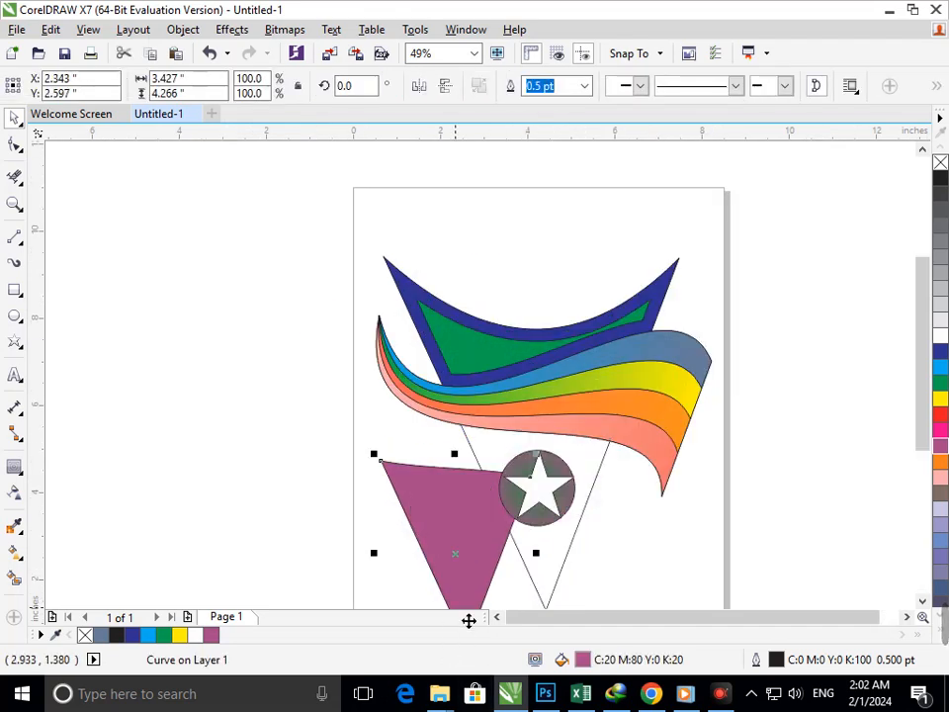
{"action": "key", "text": "ctrl+z"}
{"action": "left_click", "coordinate": [941, 399]}
{"action": "left_click", "coordinate": [941, 387]}
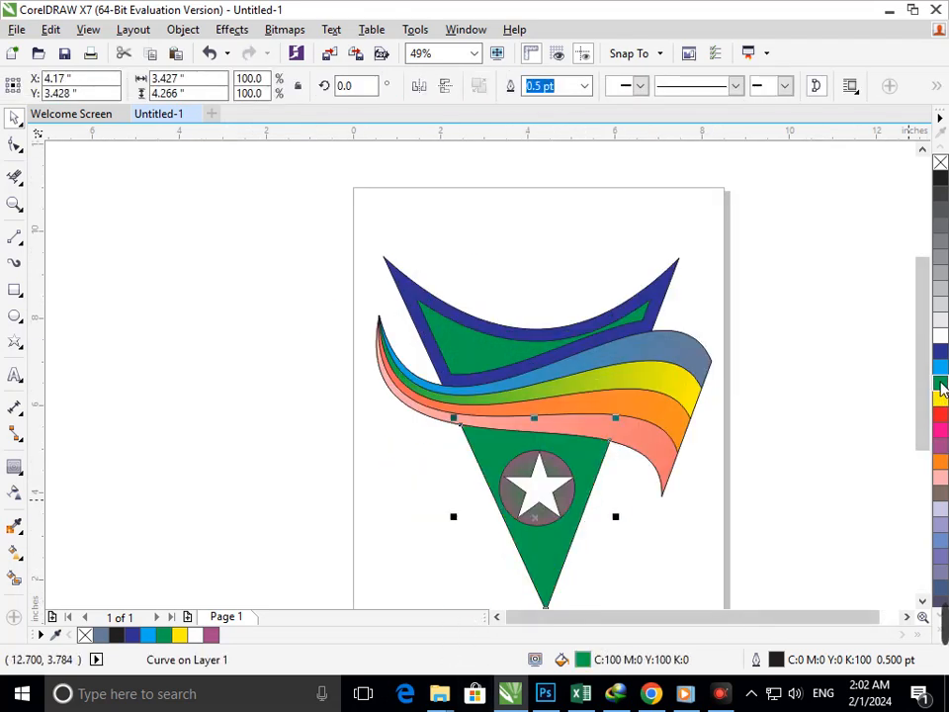
{"action": "left_click", "coordinate": [940, 367]}
{"action": "left_click", "coordinate": [940, 351]}
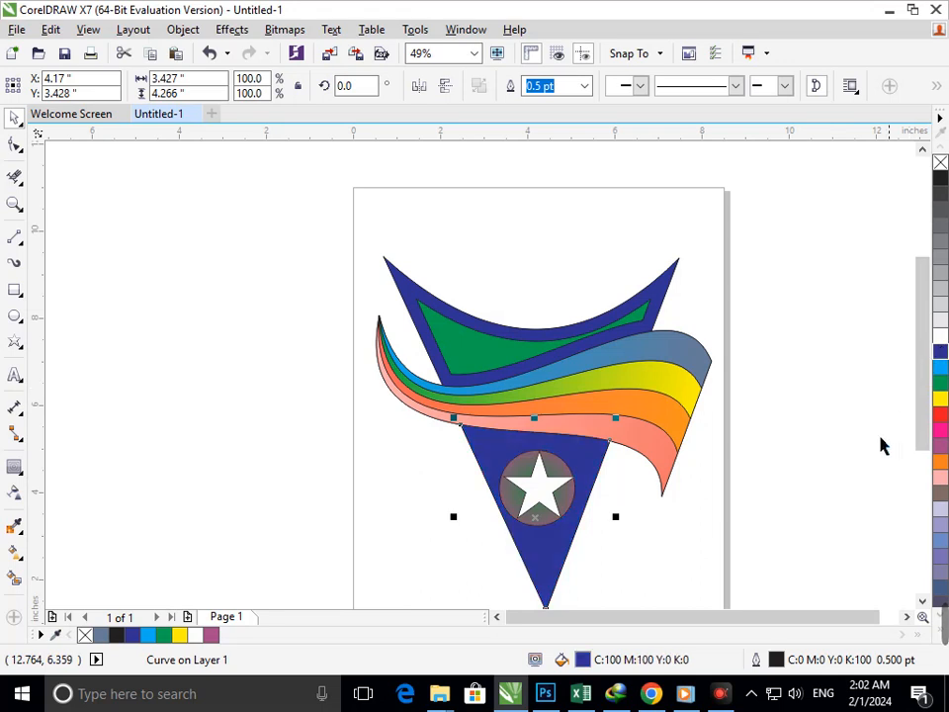
{"action": "left_click", "coordinate": [940, 429]}
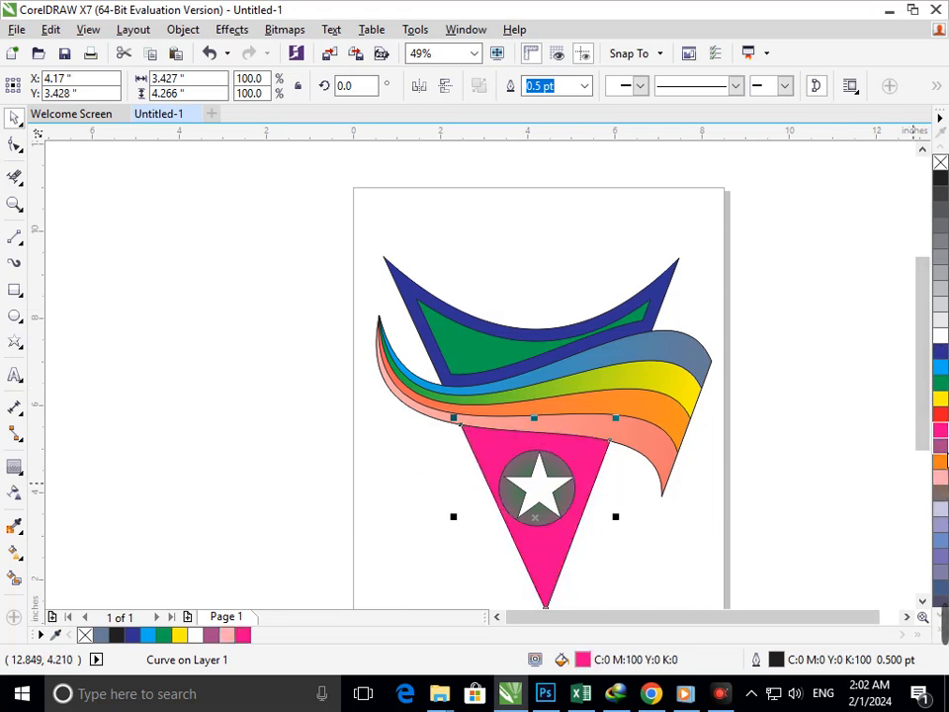
{"action": "left_click", "coordinate": [940, 445]}
{"action": "left_click", "coordinate": [940, 477]}
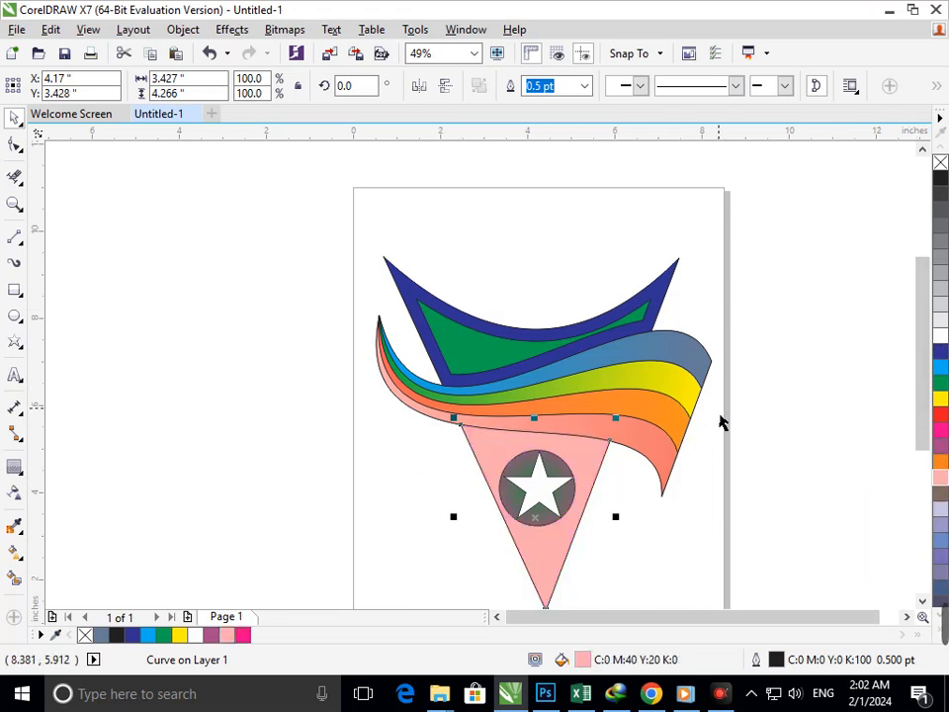
Step: Try green on the triangle below the band and settle on a light blue fill
{"action": "left_click", "coordinate": [939, 381]}
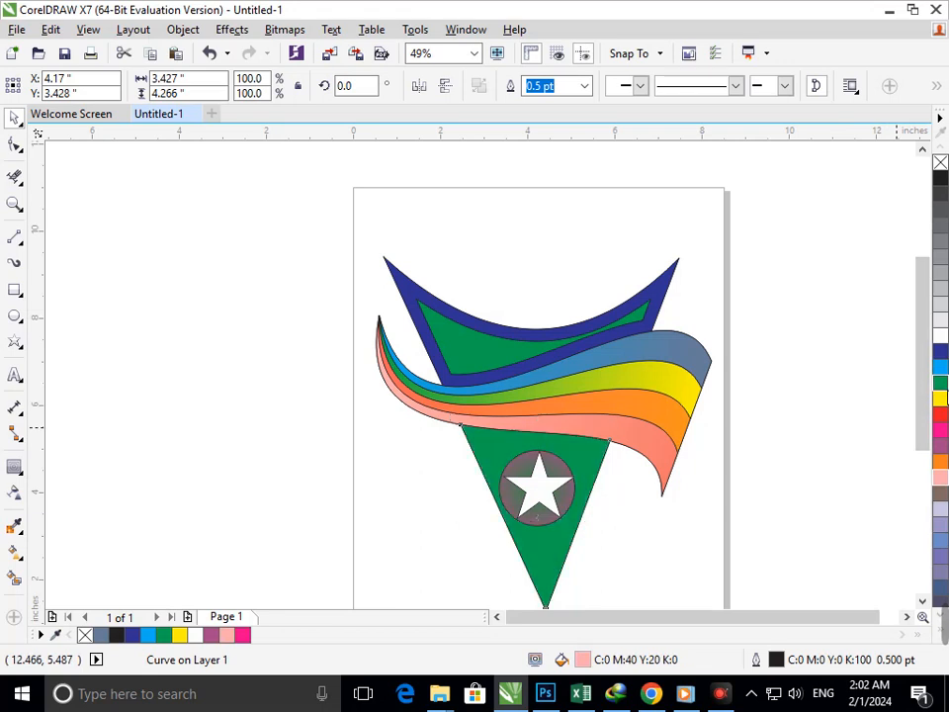
{"action": "left_click", "coordinate": [940, 366]}
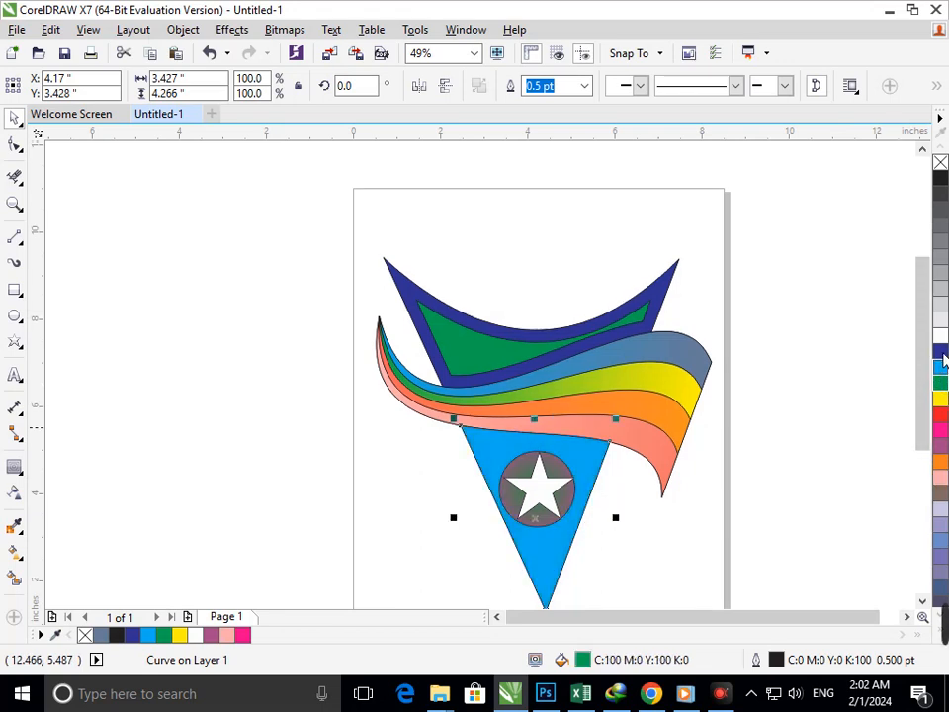
{"action": "left_click", "coordinate": [692, 512]}
Step: Recolour the white star inside the circle, trying dark blue and black and ending with yellow
{"action": "scroll", "coordinate": [554, 519], "scroll_direction": "down", "scroll_amount": 3}
{"action": "scroll", "coordinate": [444, 391], "scroll_direction": "up", "scroll_amount": 6}
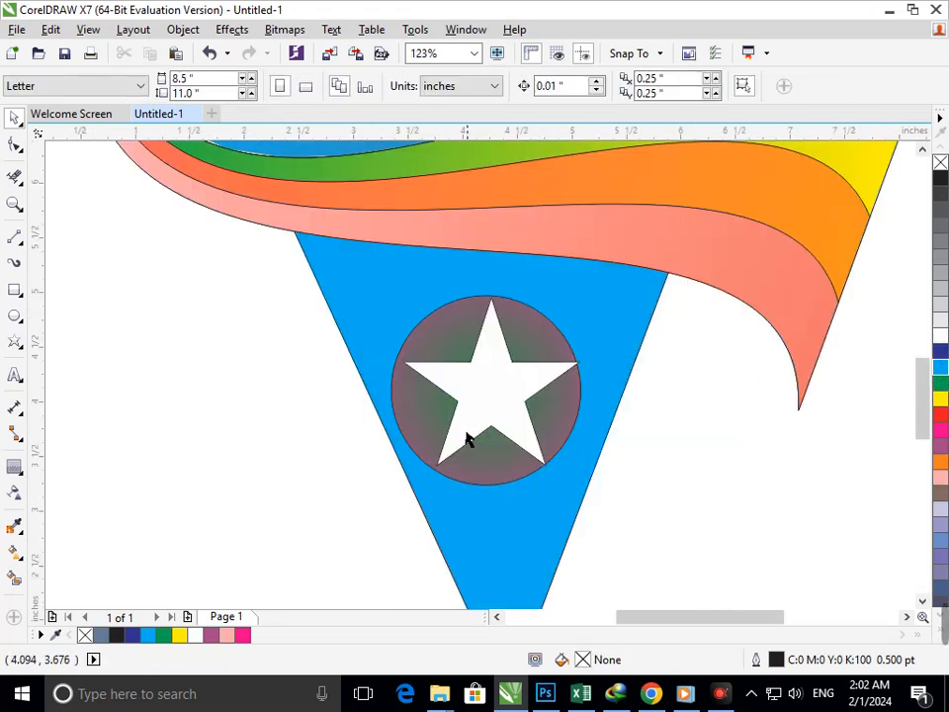
{"action": "left_click", "coordinate": [469, 435]}
{"action": "left_click", "coordinate": [940, 350]}
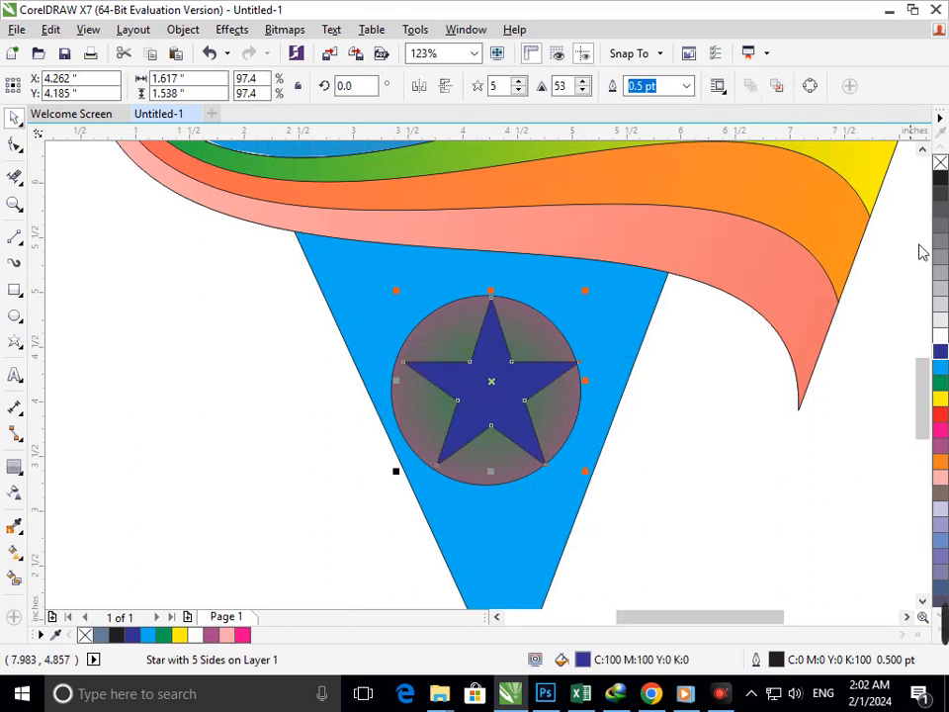
{"action": "left_click", "coordinate": [940, 178]}
{"action": "key", "text": "Escape"}
{"action": "scroll", "coordinate": [432, 390], "scroll_direction": "down", "scroll_amount": 6}
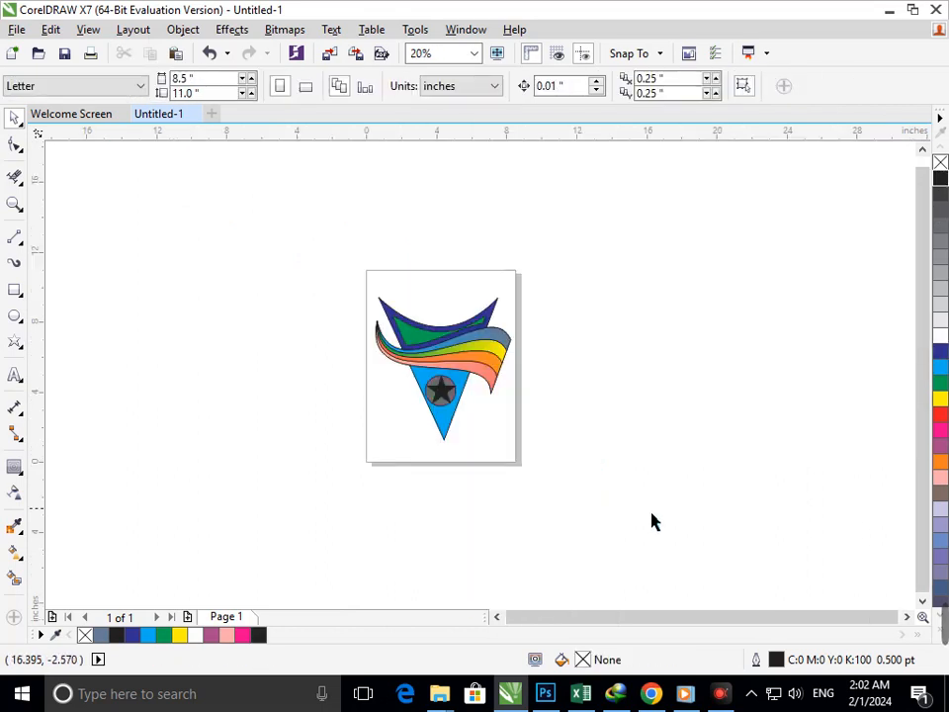
{"action": "left_click", "coordinate": [438, 403]}
{"action": "left_click", "coordinate": [940, 397]}
{"action": "left_click", "coordinate": [513, 476]}
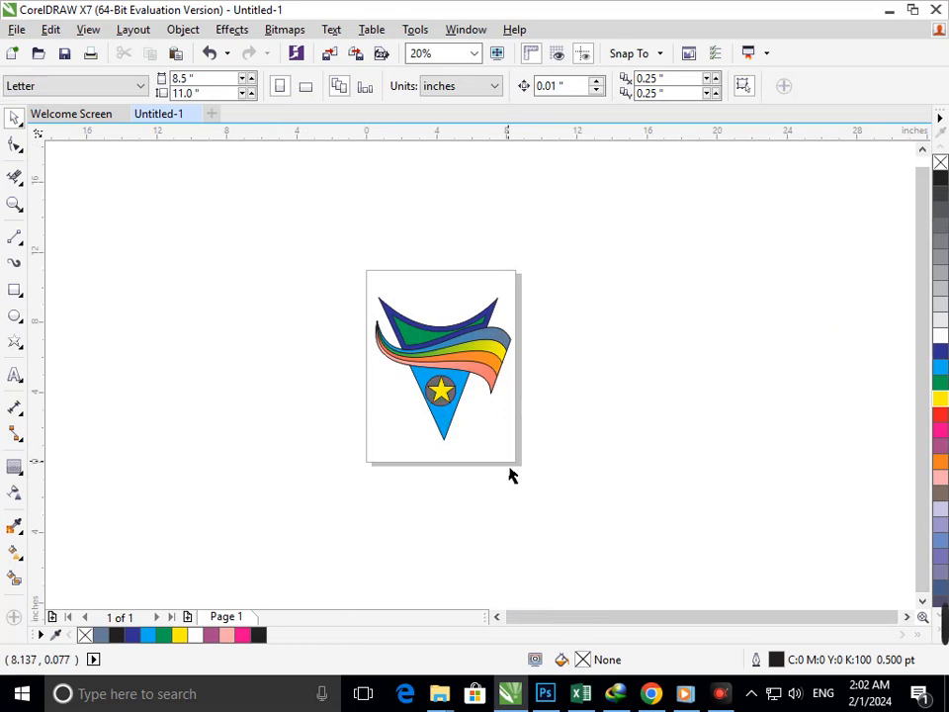
Step: Add the artistic text GRAPHIC in 24 pt Arial on the empty area left of the page
{"action": "scroll", "coordinate": [404, 343], "scroll_direction": "up", "scroll_amount": 3}
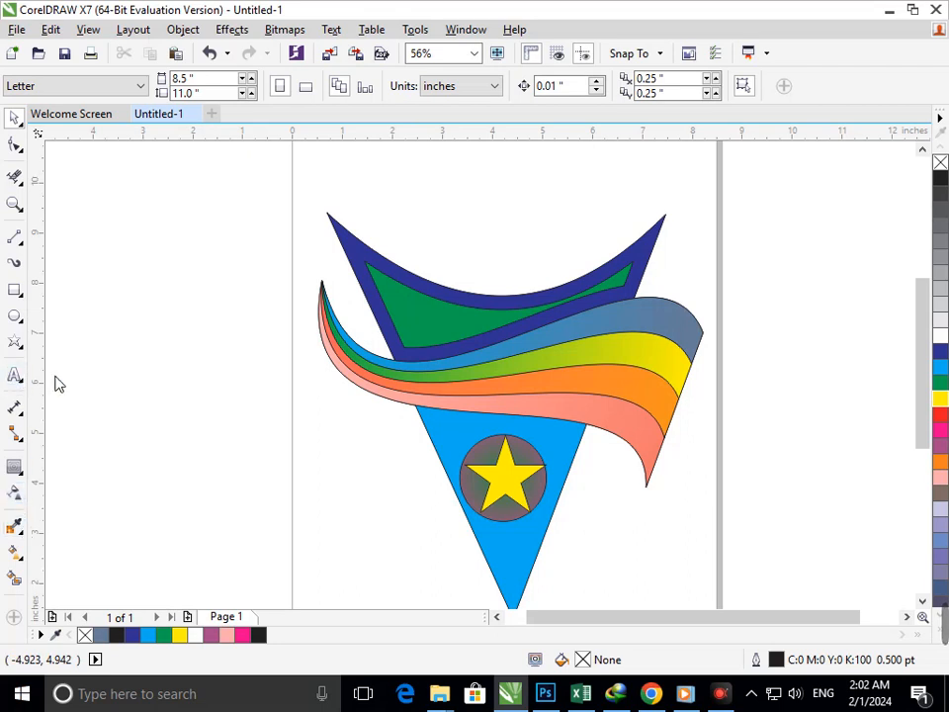
{"action": "key", "text": "F8"}
{"action": "left_click", "coordinate": [93, 382]}
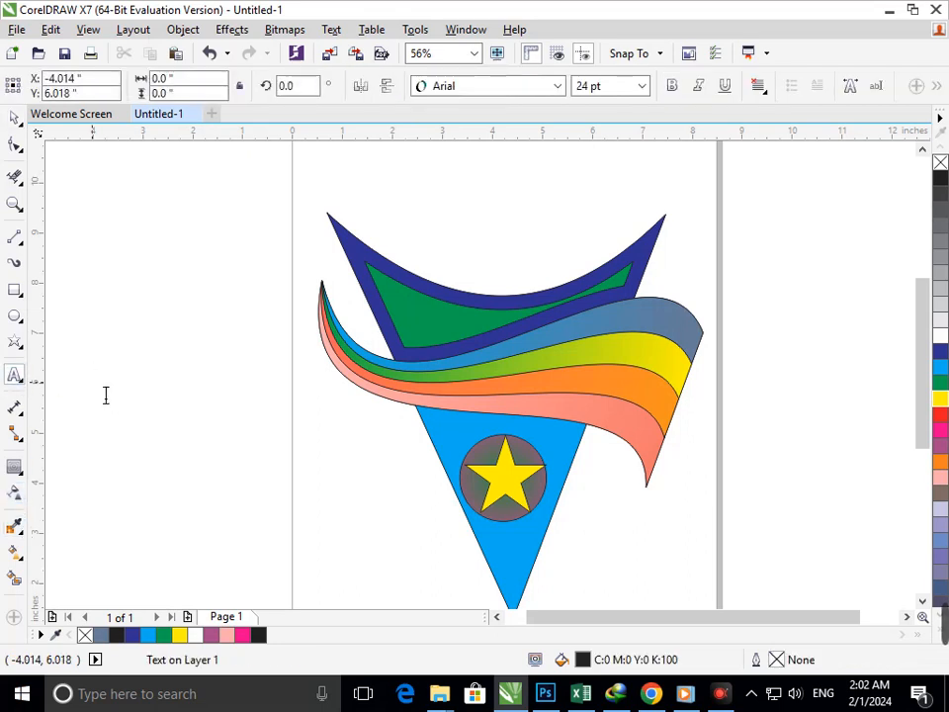
{"action": "type", "text": "G"}
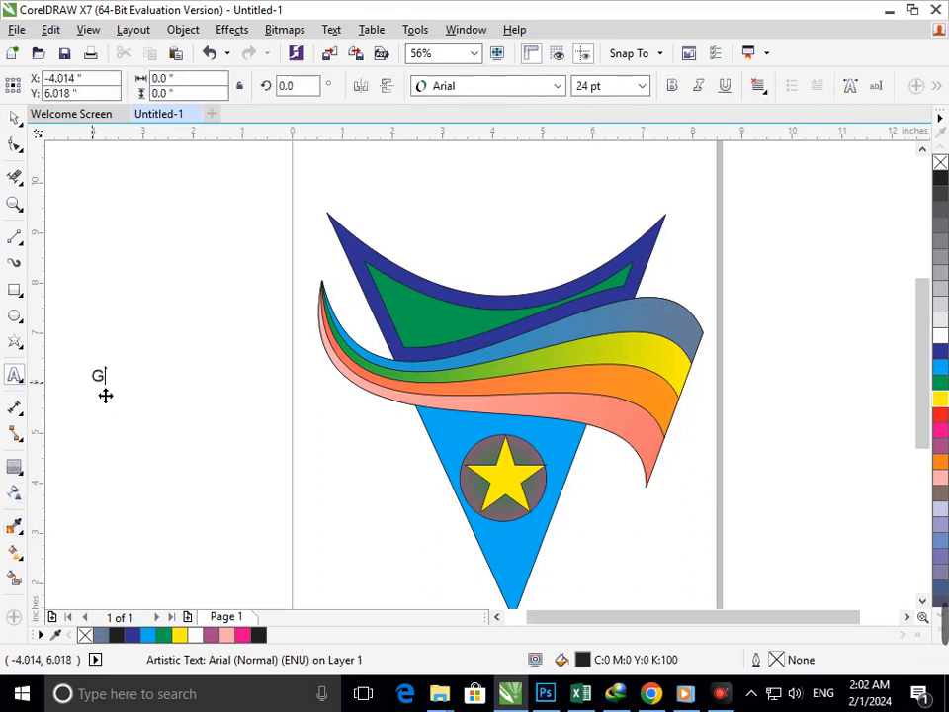
{"action": "type", "text": "rAPHIC"}
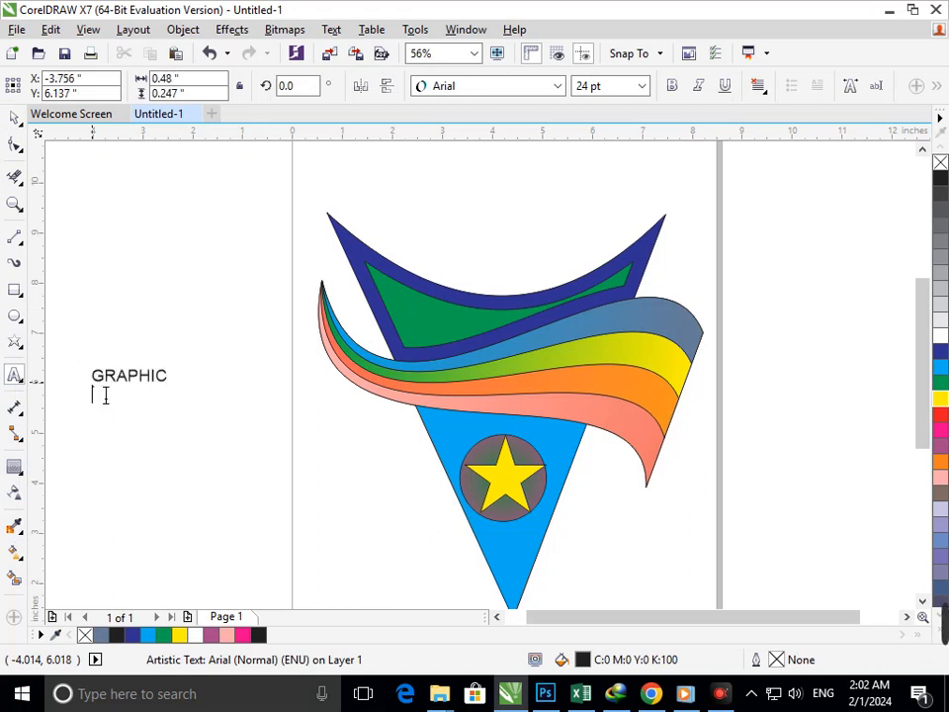
{"action": "left_click", "coordinate": [15, 118]}
{"action": "left_click", "coordinate": [87, 363]}
{"action": "double_click", "coordinate": [159, 382]}
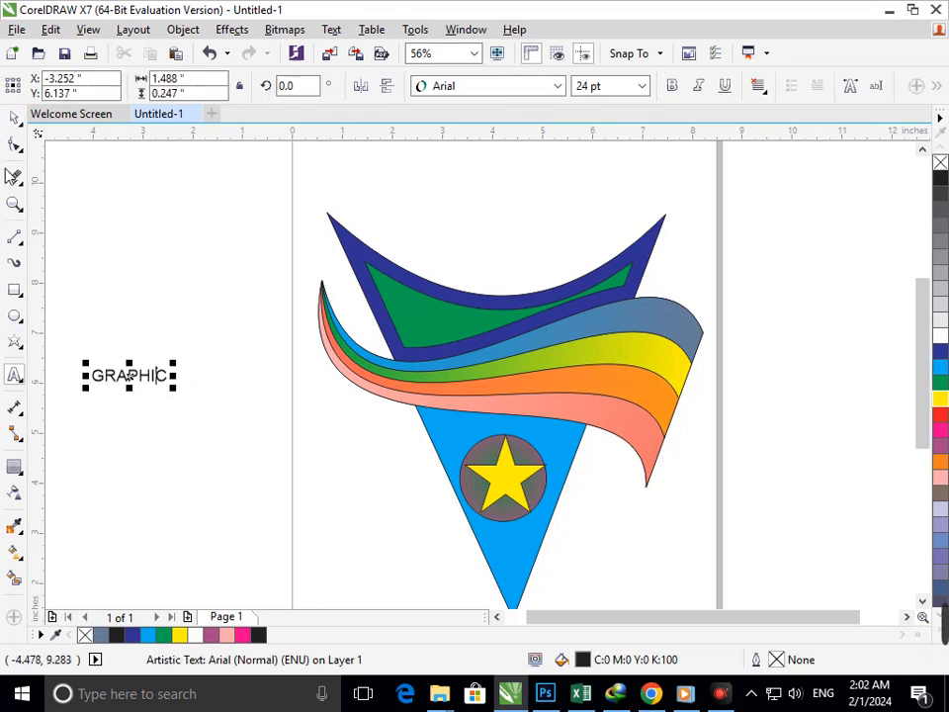
{"action": "left_click", "coordinate": [14, 119]}
{"action": "left_click", "coordinate": [167, 265]}
Step: Rotate the GRAPHIC text to about 294.39 degrees and move it beside the left edge of the blue triangle
{"action": "left_click", "coordinate": [158, 380]}
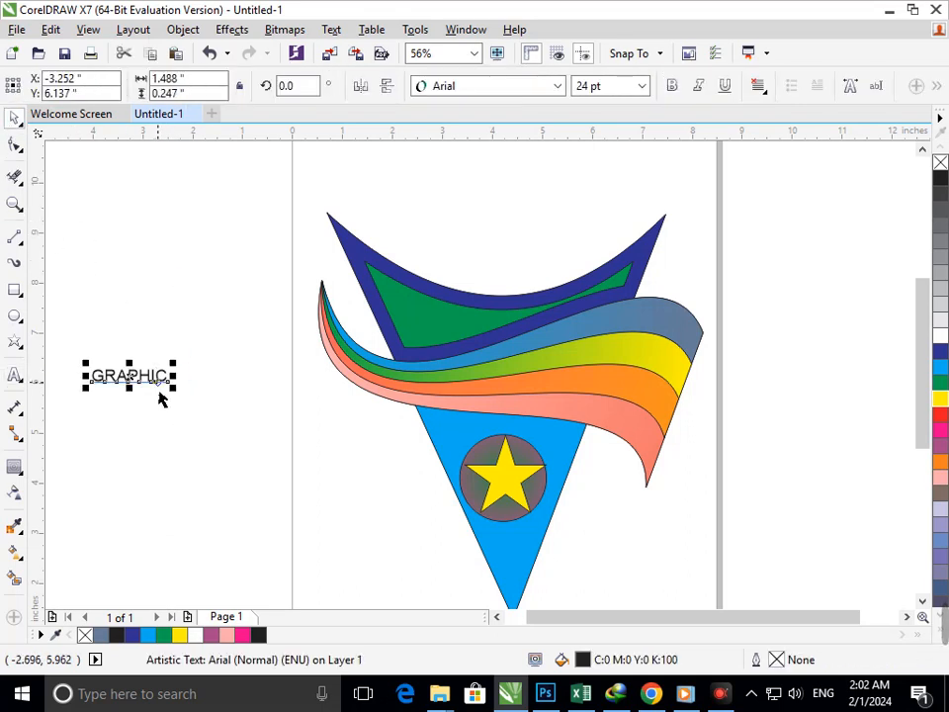
{"action": "left_click", "coordinate": [158, 385]}
{"action": "left_click_drag", "start_coordinate": [176, 392], "coordinate": [154, 561]}
{"action": "left_click", "coordinate": [137, 430]}
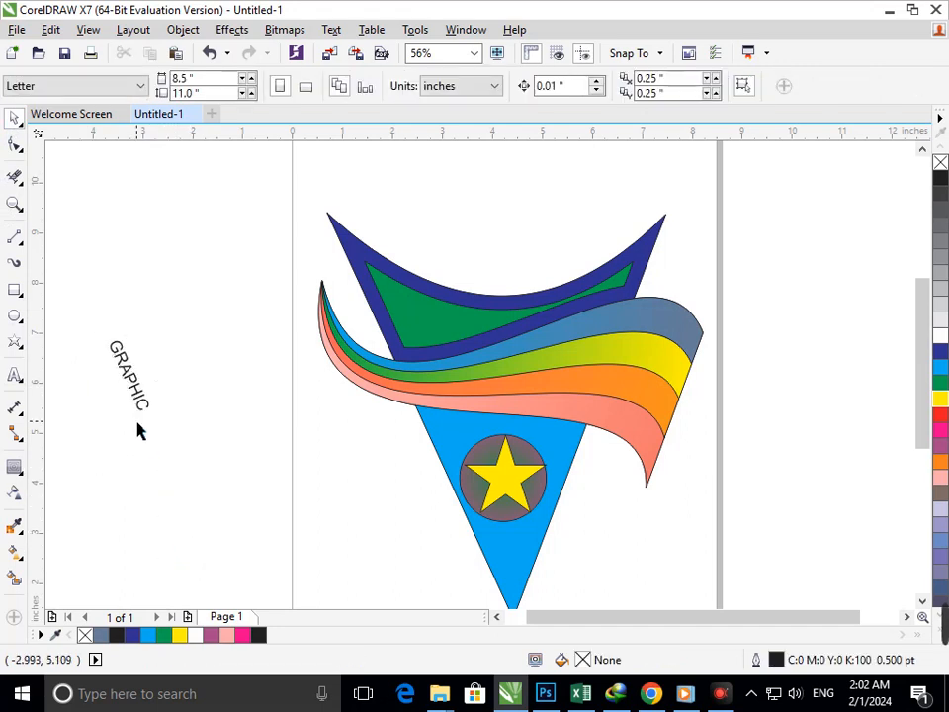
{"action": "left_click_drag", "start_coordinate": [139, 399], "coordinate": [450, 535]}
{"action": "left_click", "coordinate": [403, 430]}
Step: Try to resize the rotated GRAPHIC text beside the triangle and undo the resize
{"action": "scroll", "coordinate": [402, 430], "scroll_direction": "down", "scroll_amount": 3}
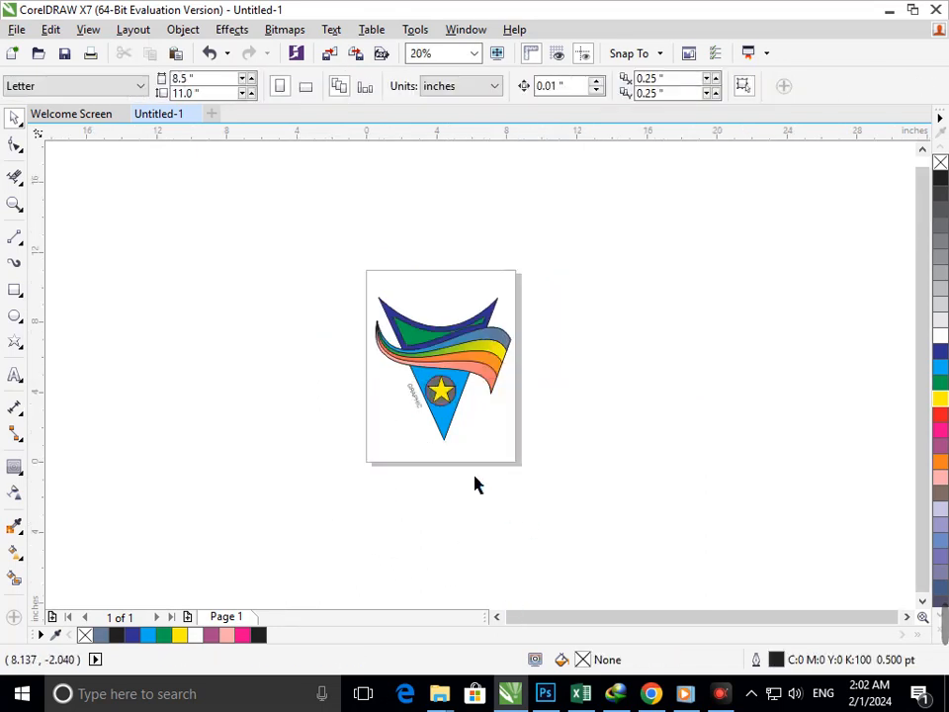
{"action": "scroll", "coordinate": [473, 540], "scroll_direction": "up", "scroll_amount": 2}
{"action": "left_click", "coordinate": [368, 292]}
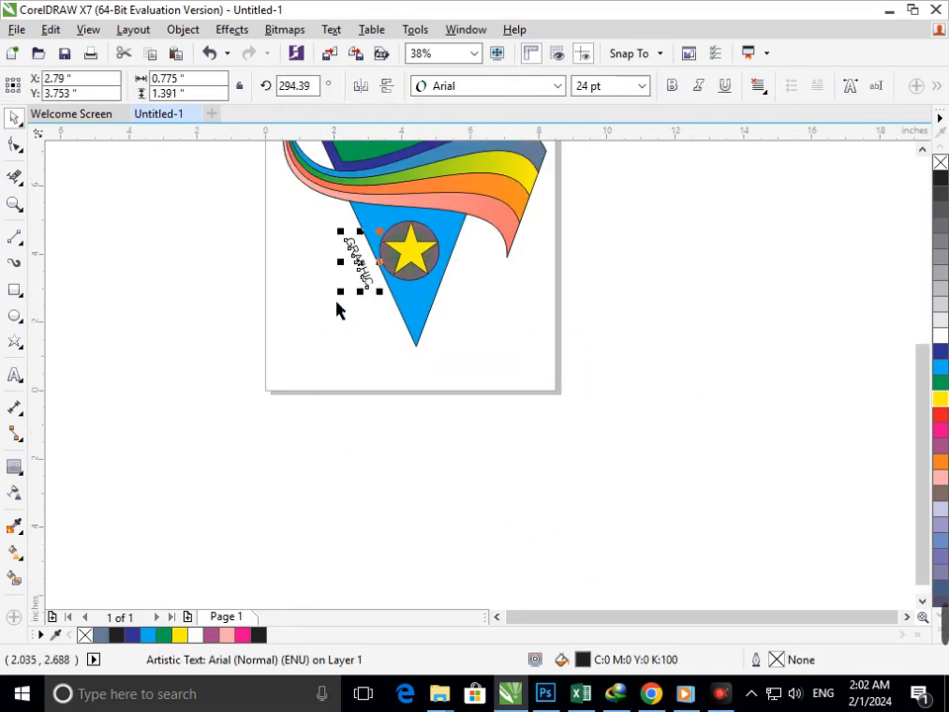
{"action": "left_click_drag", "start_coordinate": [338, 295], "coordinate": [358, 387]}
{"action": "key", "text": "ctrl+z"}
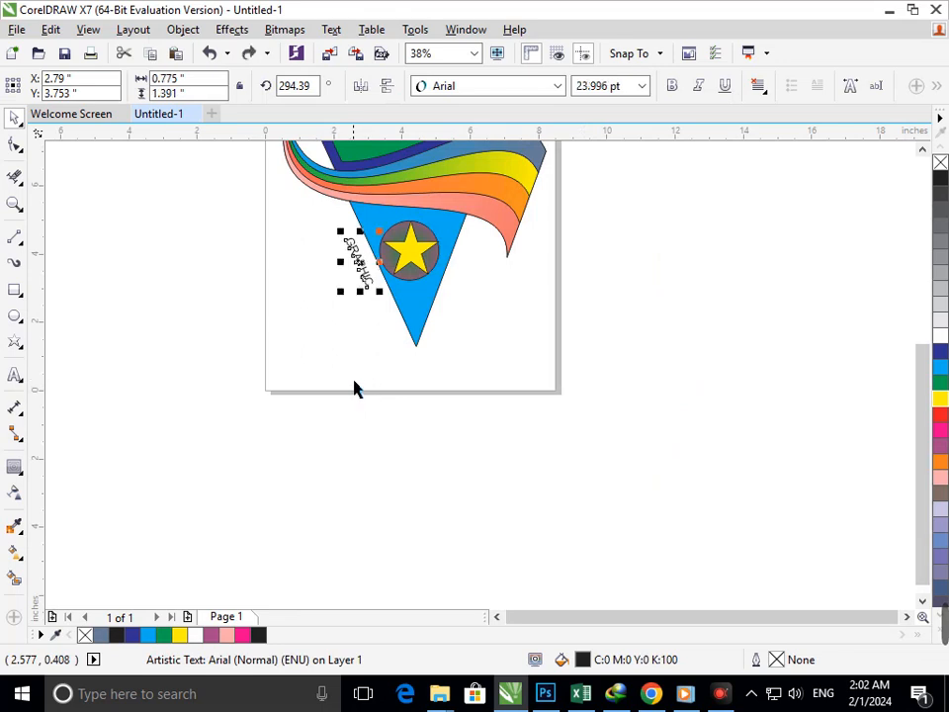
Step: Enlarge the rotated GRAPHIC text to about 68.431 pt so it spans the triangle's left edge
{"action": "key", "text": "Escape"}
{"action": "key", "text": "F2"}
{"action": "left_click_drag", "start_coordinate": [289, 201], "coordinate": [475, 420]}
{"action": "left_click", "coordinate": [455, 334]}
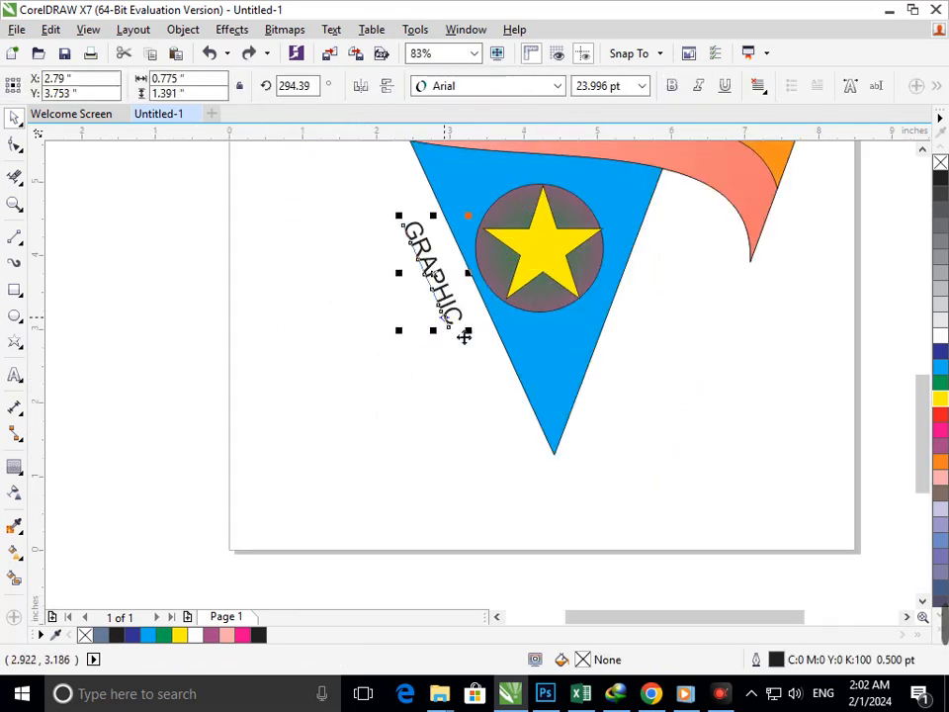
{"action": "left_click_drag", "start_coordinate": [461, 332], "coordinate": [545, 496]}
{"action": "left_click", "coordinate": [561, 519]}
{"action": "key", "text": "F2"}
{"action": "key", "text": "F3"}
{"action": "key", "text": "F3"}
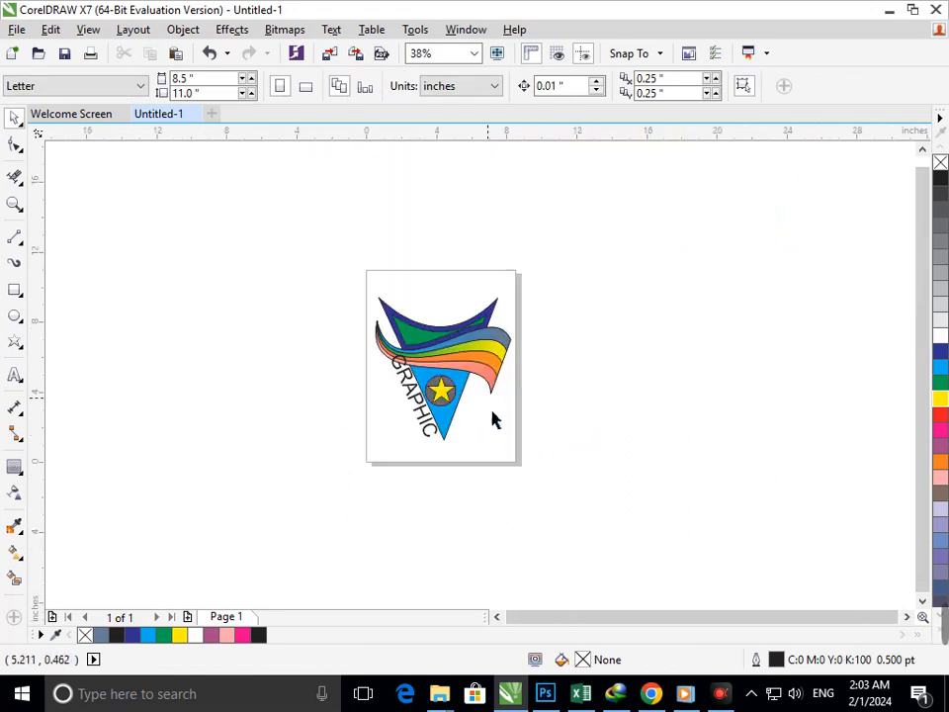
Step: Move the enlarged GRAPHIC text below the band so it runs along the triangle's left edge
{"action": "scroll", "coordinate": [375, 416], "scroll_direction": "up", "scroll_amount": 3}
{"action": "left_click_drag", "start_coordinate": [499, 447], "coordinate": [500, 469]}
{"action": "left_click_drag", "start_coordinate": [414, 515], "coordinate": [423, 496]}
{"action": "left_click", "coordinate": [455, 549]}
{"action": "left_click", "coordinate": [502, 476]}
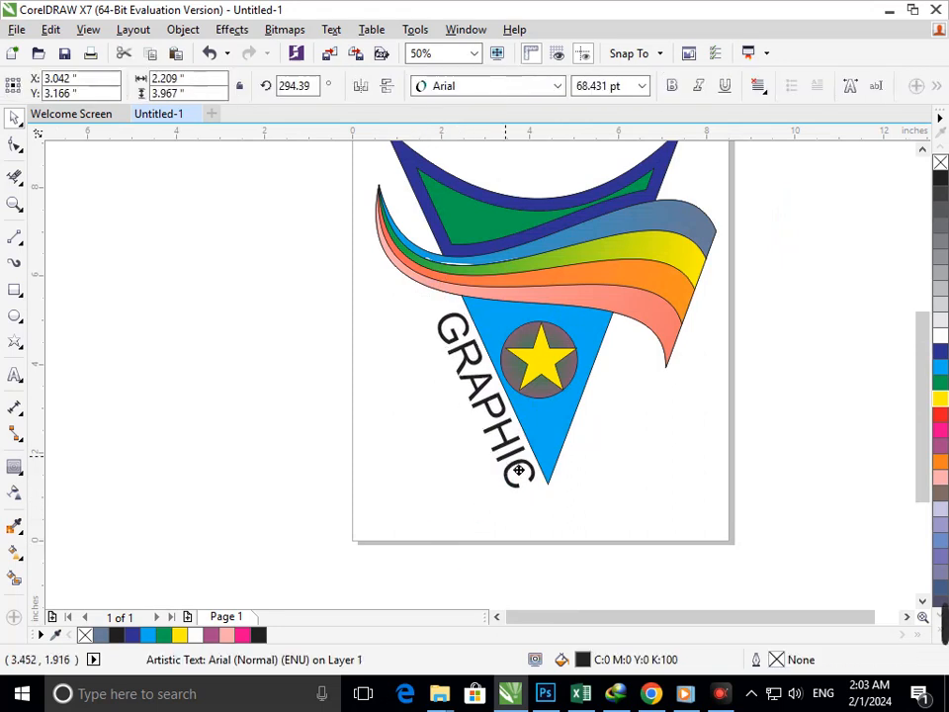
{"action": "left_click", "coordinate": [551, 524]}
Step: Duplicate the GRAPHIC text to the right of the triangle and rotate the copy to about 264.39 degrees
{"action": "scroll", "coordinate": [556, 474], "scroll_direction": "down", "scroll_amount": 3}
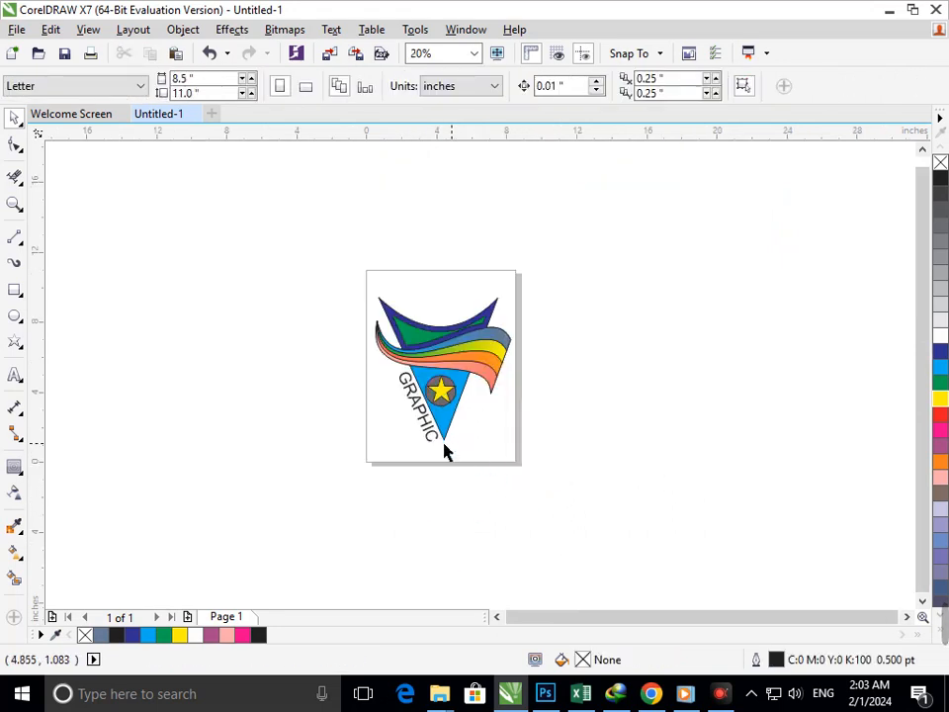
{"action": "left_click_drag", "start_coordinate": [447, 433], "coordinate": [413, 452]}
{"action": "left_click", "coordinate": [522, 446]}
{"action": "left_click", "coordinate": [514, 458]}
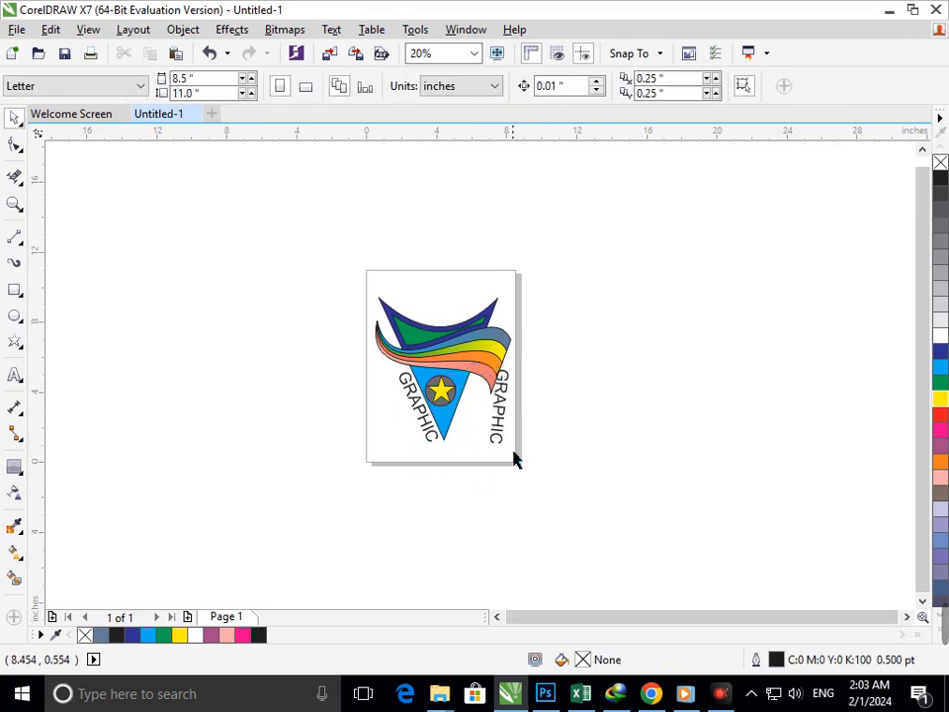
{"action": "left_click", "coordinate": [500, 448]}
{"action": "key", "text": "F8"}
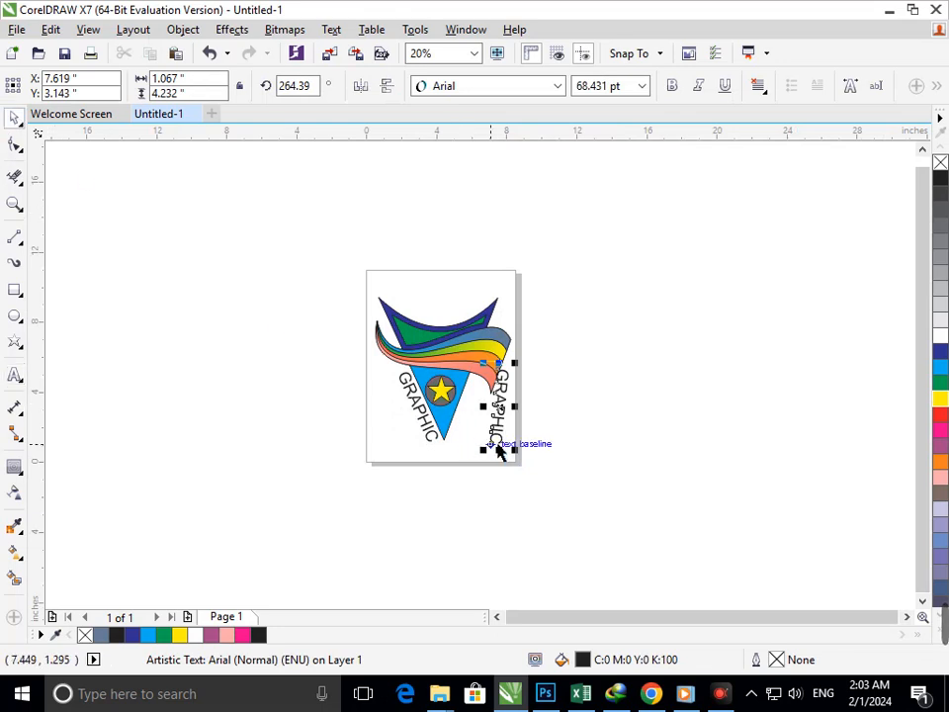
Step: Rotate the copied GRAPHIC text to about 248.841 degrees and move it along the triangle's right edge
{"action": "left_click", "coordinate": [496, 445]}
{"action": "mouse_move", "coordinate": [484, 454]}
{"action": "left_mouse_down"}
{"action": "mouse_move", "coordinate": [456, 459]}
{"action": "mouse_move", "coordinate": [480, 487]}
{"action": "mouse_move", "coordinate": [468, 485]}
{"action": "mouse_move", "coordinate": [469, 456]}
{"action": "left_mouse_up"}
{"action": "left_click", "coordinate": [514, 525]}
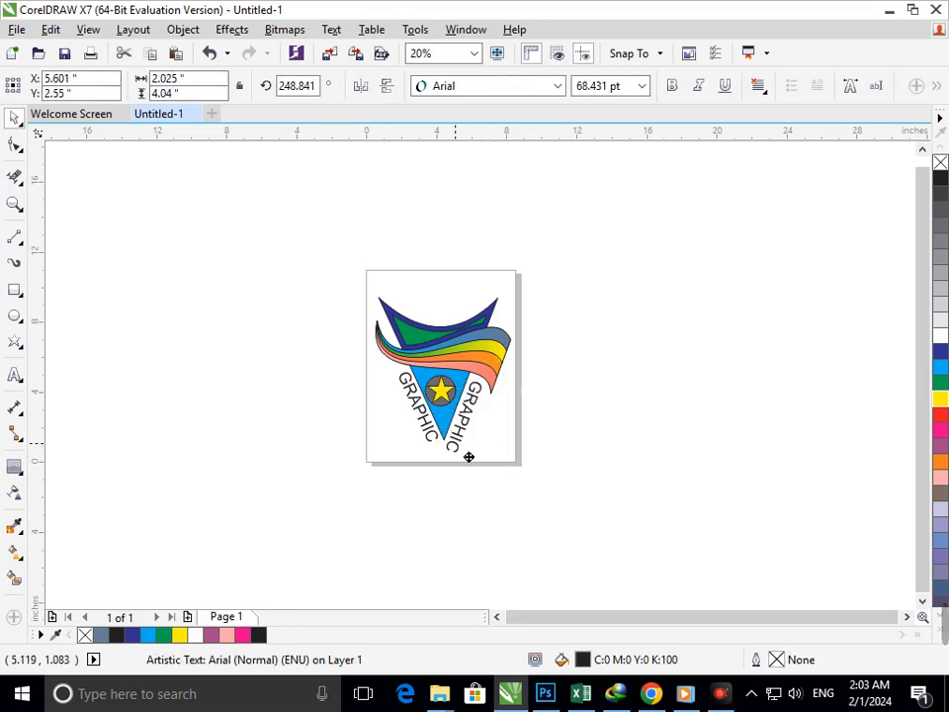
{"action": "left_click", "coordinate": [502, 509]}
Step: Move the copied GRAPHIC text slightly up along the triangle's right edge and shrink it to about 57.806 pt
{"action": "scroll", "coordinate": [505, 495], "scroll_direction": "up", "scroll_amount": 3}
{"action": "left_click_drag", "start_coordinate": [401, 477], "coordinate": [402, 465]}
{"action": "left_click_drag", "start_coordinate": [372, 505], "coordinate": [420, 447]}
{"action": "left_click", "coordinate": [426, 531]}
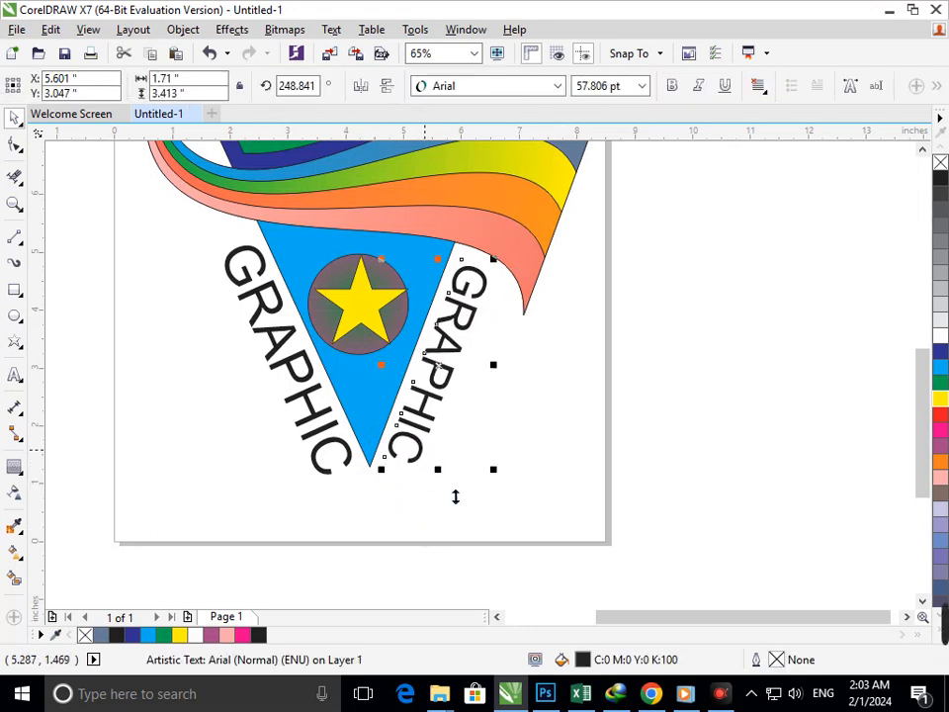
{"action": "left_click", "coordinate": [435, 495]}
Step: Shrink the GRAPHIC text on the triangle's left side slightly around its centre
{"action": "left_click", "coordinate": [322, 481]}
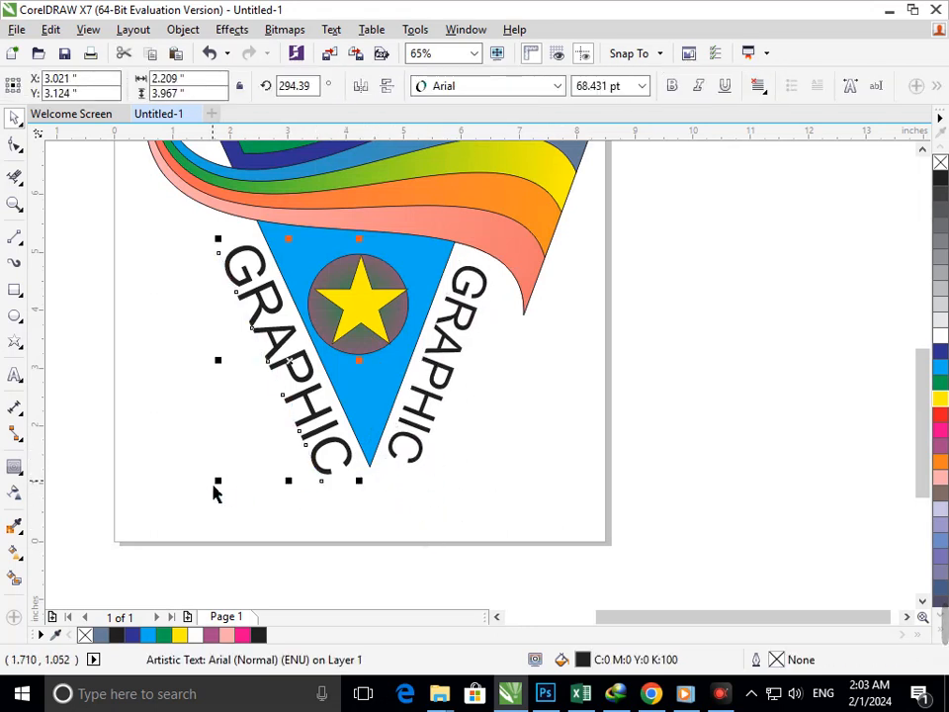
{"action": "mouse_move", "coordinate": [216, 483]}
{"action": "left_mouse_down"}
{"action": "mouse_move", "coordinate": [225, 492]}
{"action": "mouse_move", "coordinate": [218, 488]}
{"action": "left_mouse_up"}
{"action": "left_click", "coordinate": [336, 548]}
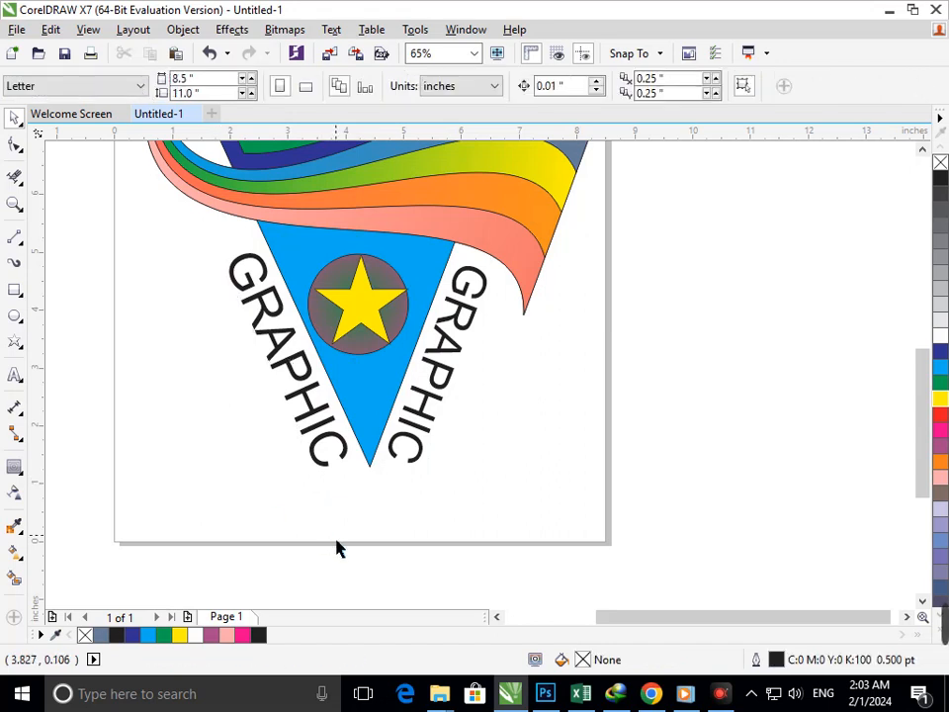
{"action": "scroll", "coordinate": [477, 427], "scroll_direction": "down", "scroll_amount": 3}
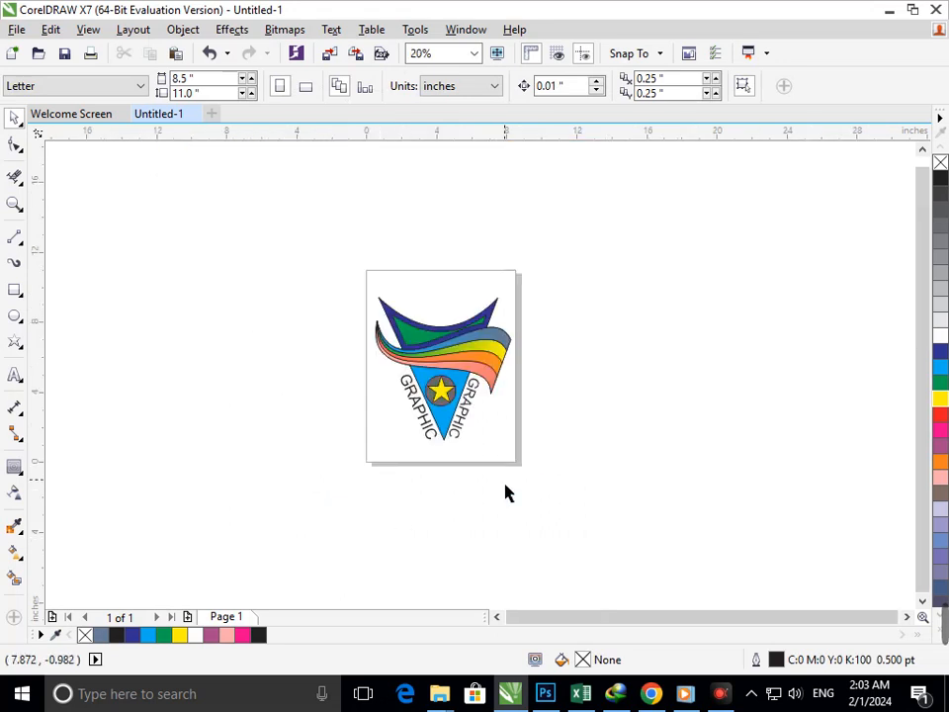
Step: Replace the GRAPHIC copy on the triangle's right side with the text DESIGNING
{"action": "key", "text": "z"}
{"action": "left_click_drag", "start_coordinate": [335, 324], "coordinate": [543, 478]}
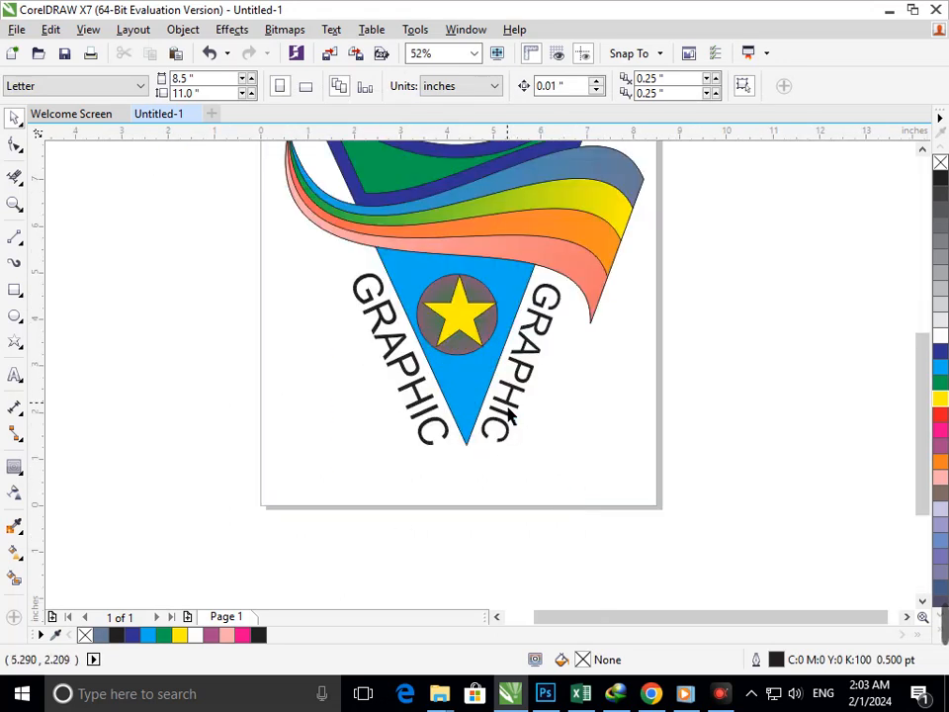
{"action": "double_click", "coordinate": [509, 417]}
{"action": "left_click_drag", "start_coordinate": [568, 308], "coordinate": [480, 475]}
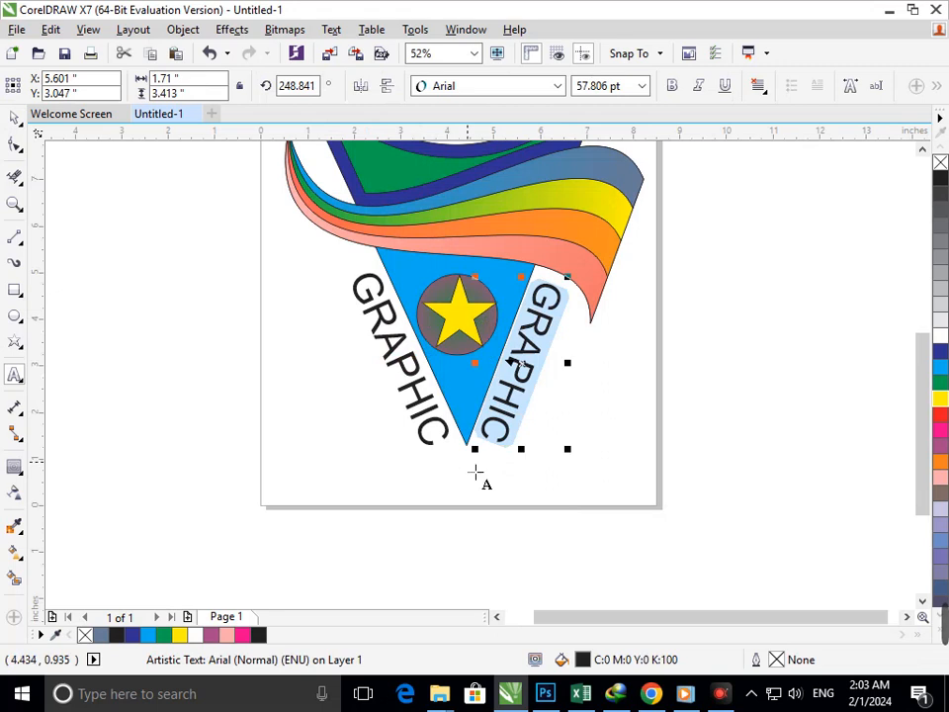
{"action": "type", "text": "DESI"}
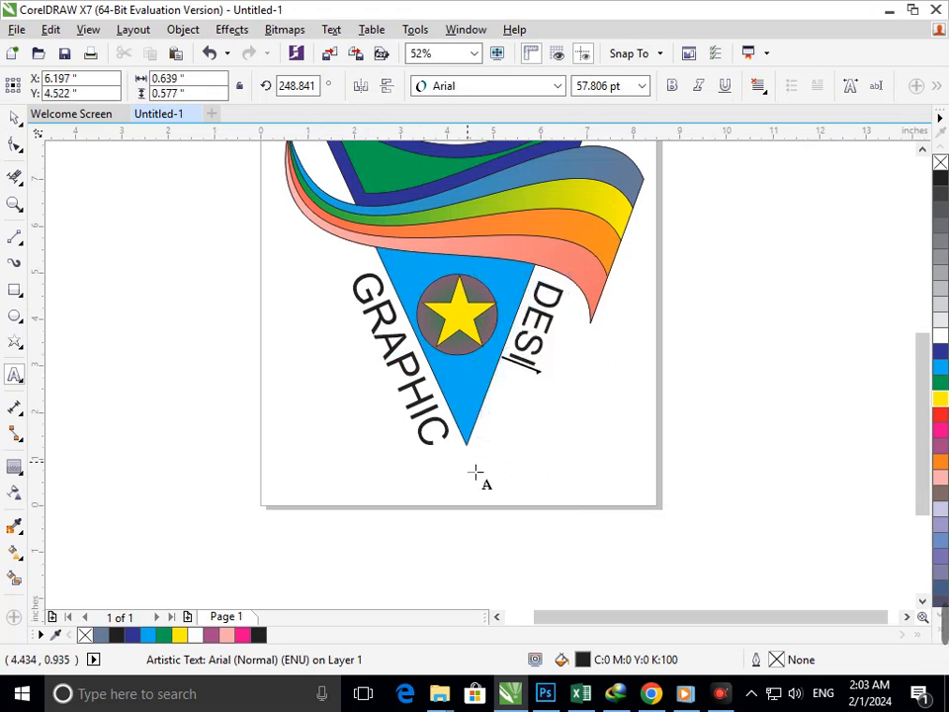
{"action": "type", "text": "GNING"}
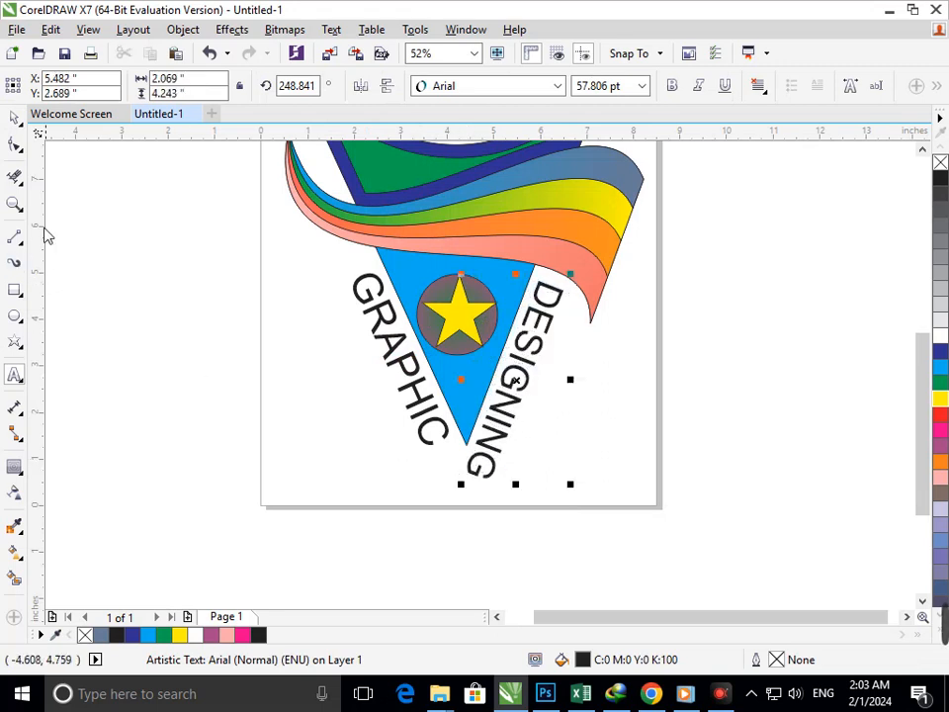
{"action": "left_click", "coordinate": [15, 119]}
{"action": "left_click", "coordinate": [154, 343]}
Step: Shrink the DESIGNING text to about 47.46 pt and shift it up along the triangle's right edge
{"action": "left_click", "coordinate": [485, 488]}
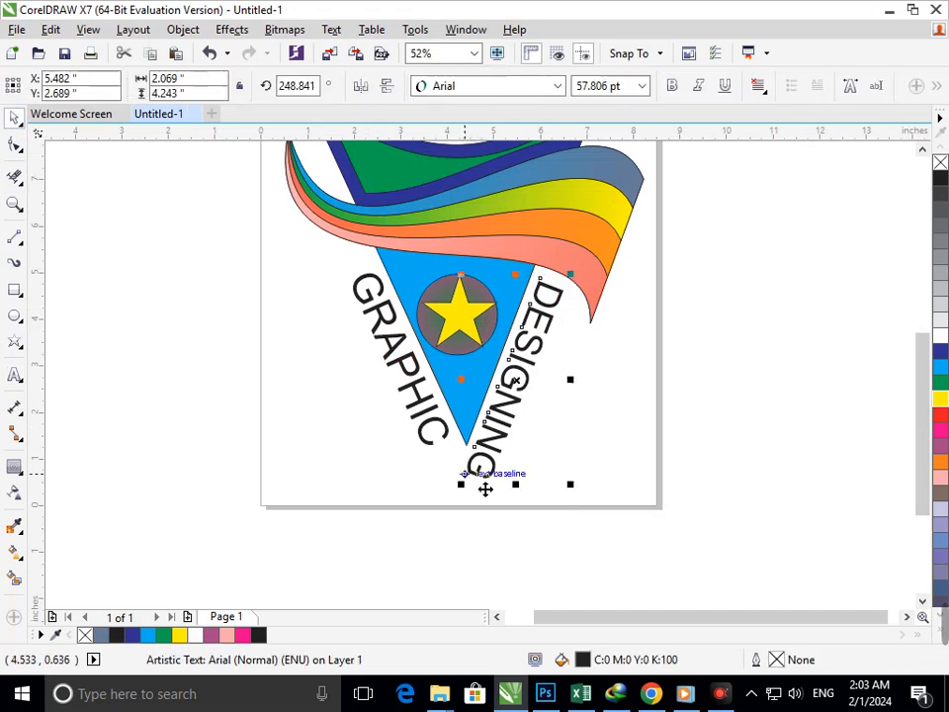
{"action": "left_click_drag", "start_coordinate": [471, 503], "coordinate": [479, 489]}
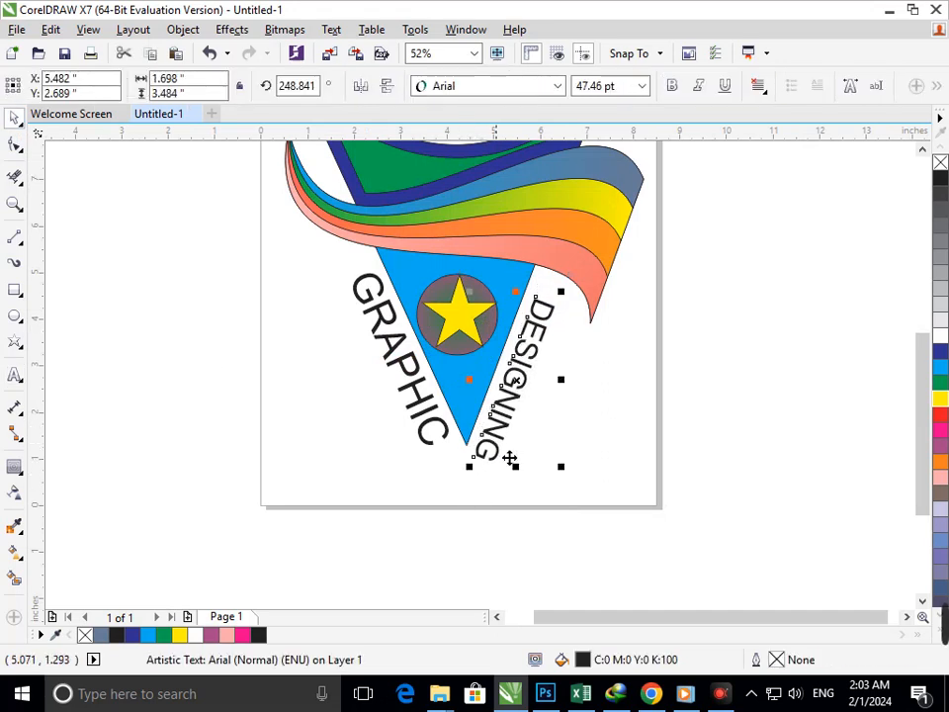
{"action": "left_click", "coordinate": [415, 500]}
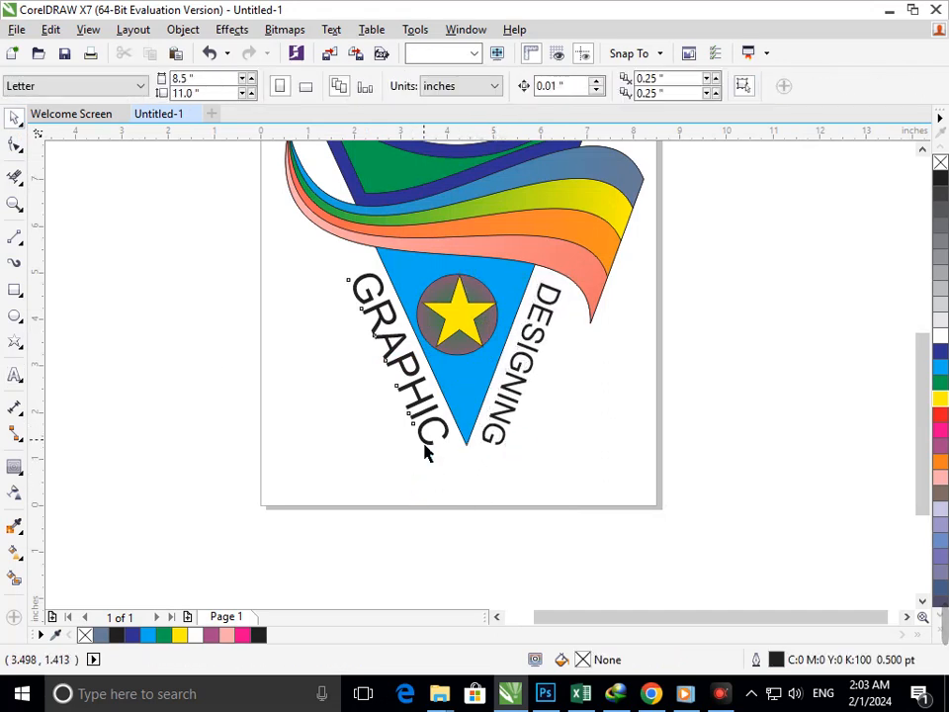
Step: Shrink the GRAPHIC text on the triangle's left side to about 56.298 pt around its centre
{"action": "left_click", "coordinate": [423, 440]}
{"action": "left_click_drag", "start_coordinate": [360, 465], "coordinate": [363, 455]}
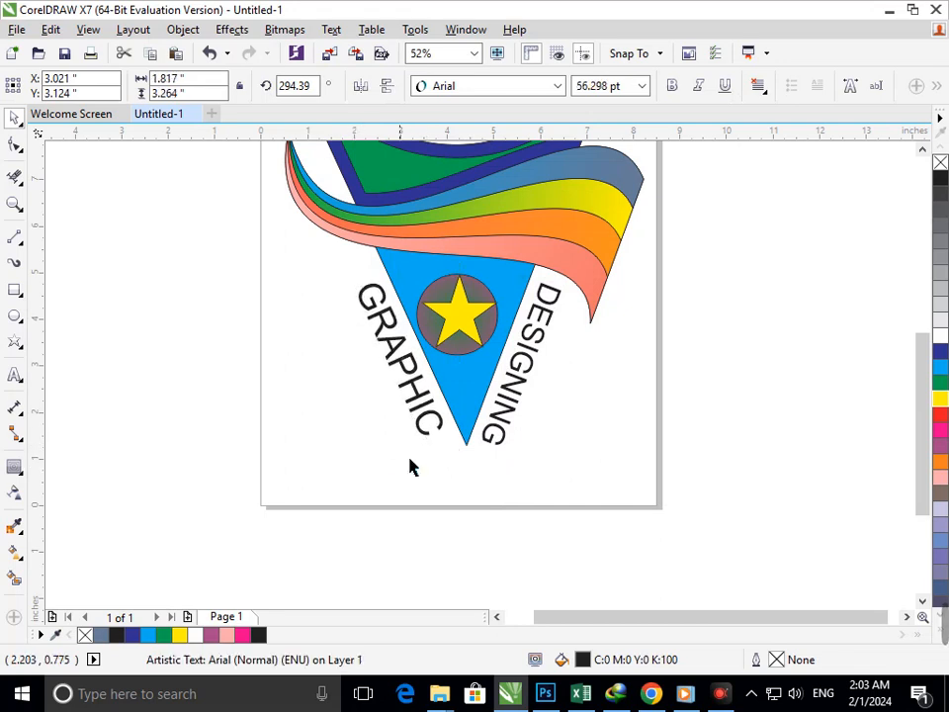
Step: Move the GRAPHIC text closer to the triangle's left edge, centred at about X 3.228 in, Y 2.896 in
{"action": "left_click", "coordinate": [410, 464]}
{"action": "left_click_drag", "start_coordinate": [426, 445], "coordinate": [447, 464]}
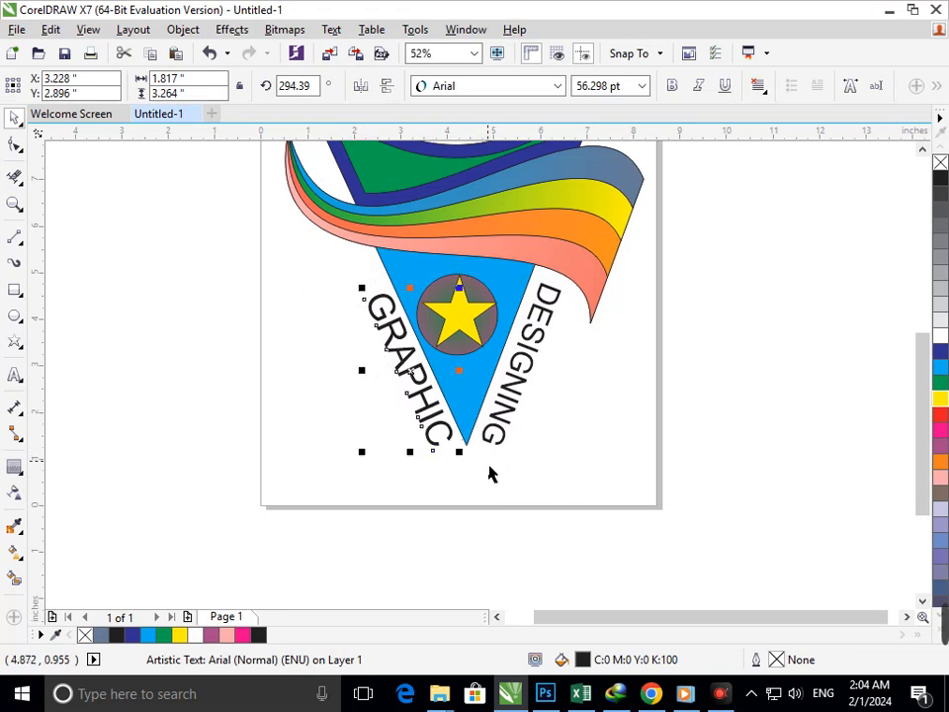
{"action": "left_click", "coordinate": [479, 483]}
{"action": "scroll", "coordinate": [457, 396], "scroll_direction": "down", "scroll_amount": 4}
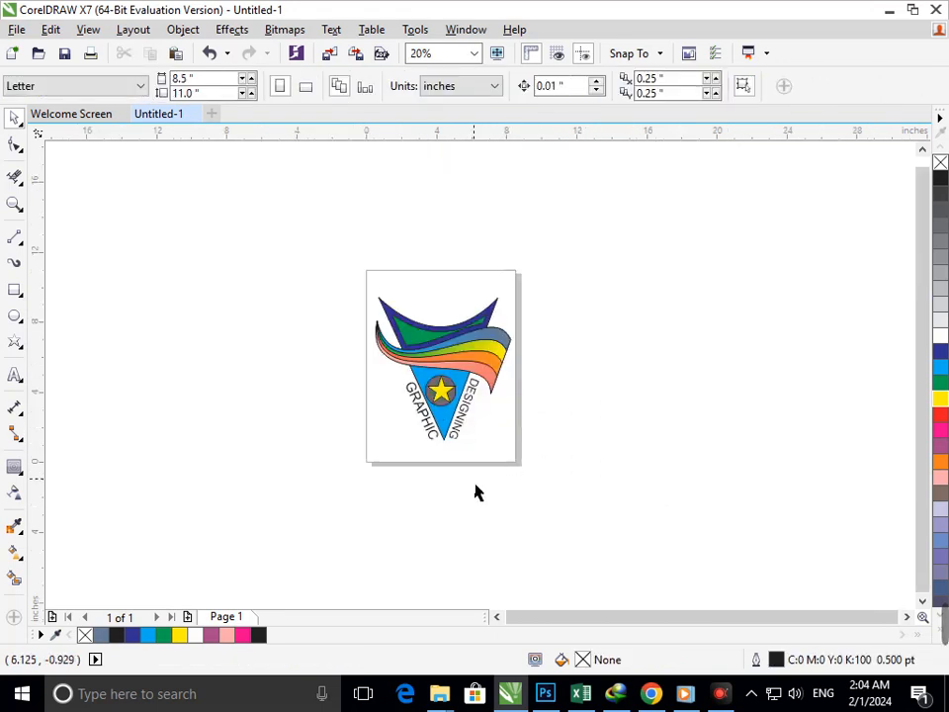
Step: Widen the letter spacing of the GRAPHIC text until it spans about 1.997 by 3.661 in
{"action": "left_click", "coordinate": [416, 410]}
{"action": "left_click", "coordinate": [15, 145]}
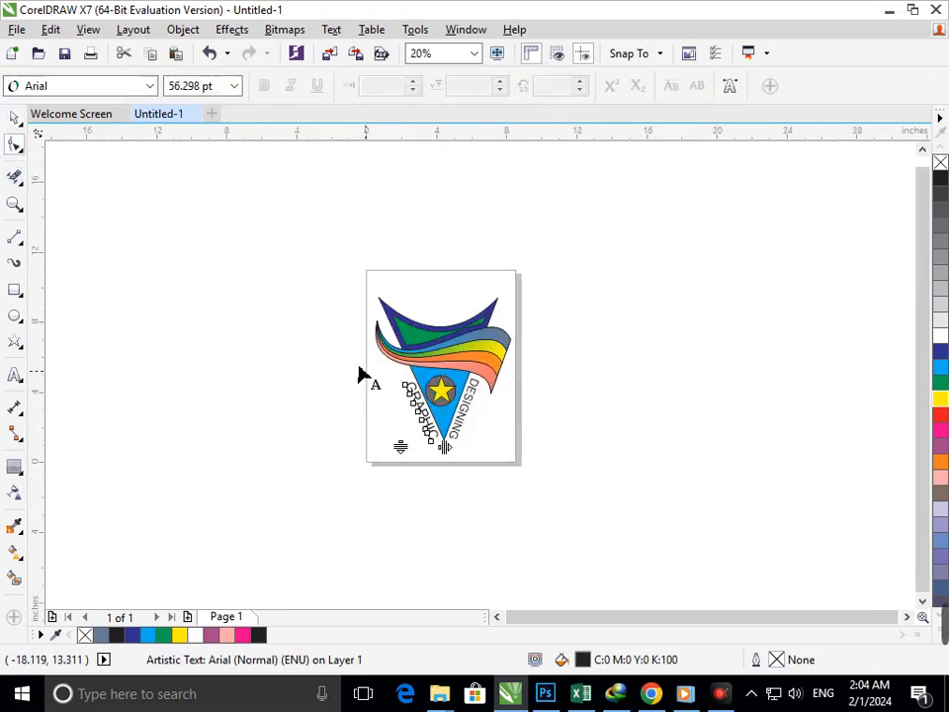
{"action": "scroll", "coordinate": [452, 507], "scroll_direction": "up", "scroll_amount": 6}
{"action": "left_click_drag", "start_coordinate": [608, 563], "coordinate": [627, 582]}
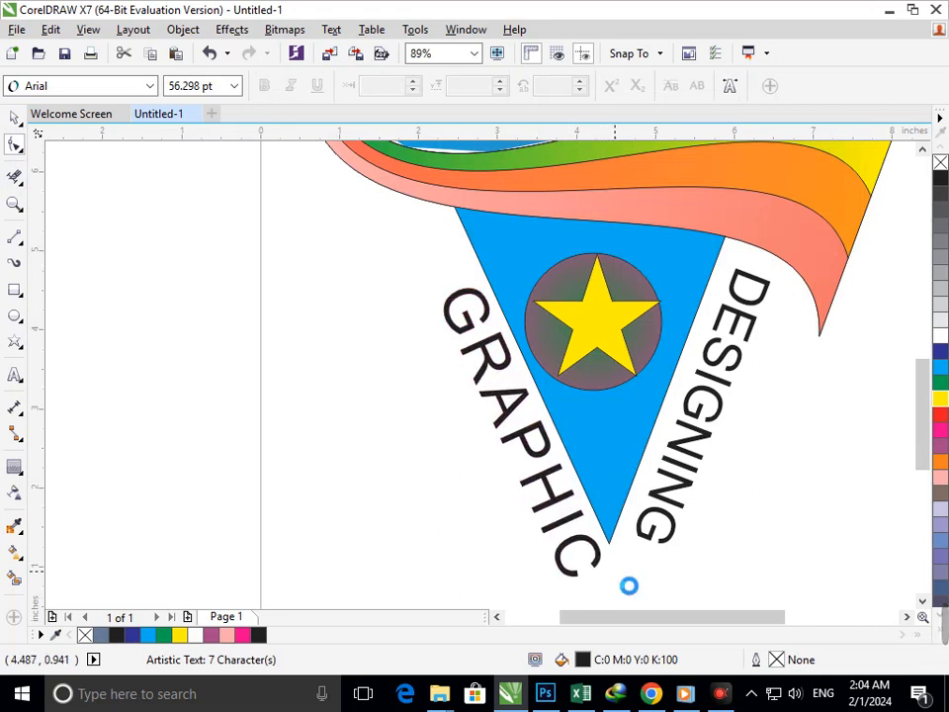
Step: Shift the spaced-out GRAPHIC text slightly up along the triangle's edge, to about X 3.236 in, Y 2.85 in
{"action": "left_click", "coordinate": [20, 119]}
{"action": "left_click", "coordinate": [529, 418]}
{"action": "left_click_drag", "start_coordinate": [519, 421], "coordinate": [521, 408]}
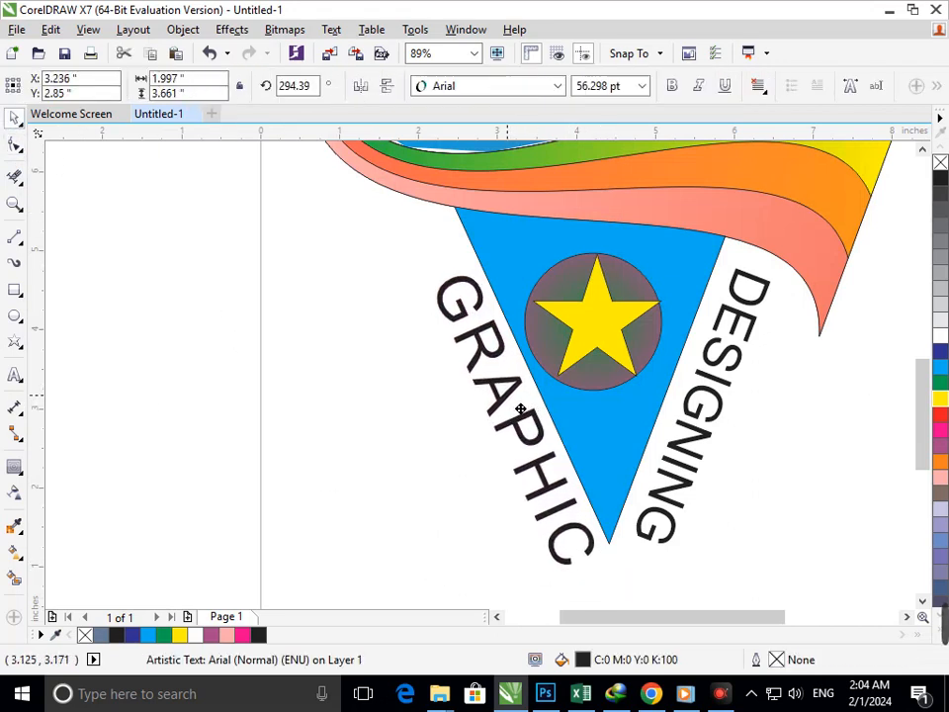
{"action": "left_click", "coordinate": [821, 504]}
{"action": "scroll", "coordinate": [518, 514], "scroll_direction": "down", "scroll_amount": 7}
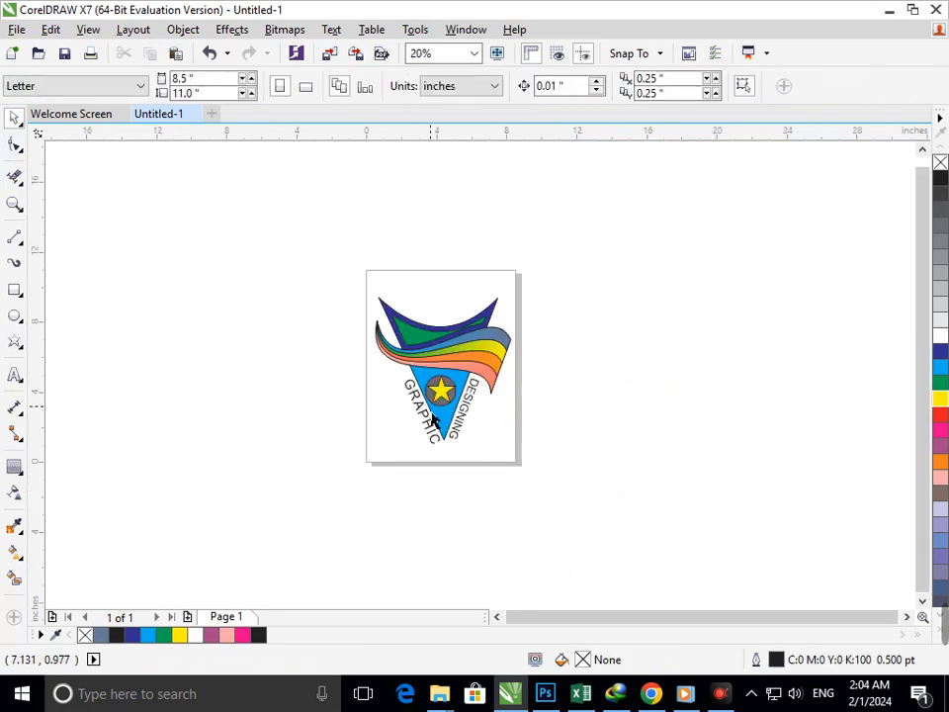
Step: Make both the GRAPHIC and the DESIGNING text bold
{"action": "scroll", "coordinate": [506, 434], "scroll_direction": "up", "scroll_amount": 3}
{"action": "left_click", "coordinate": [481, 538]}
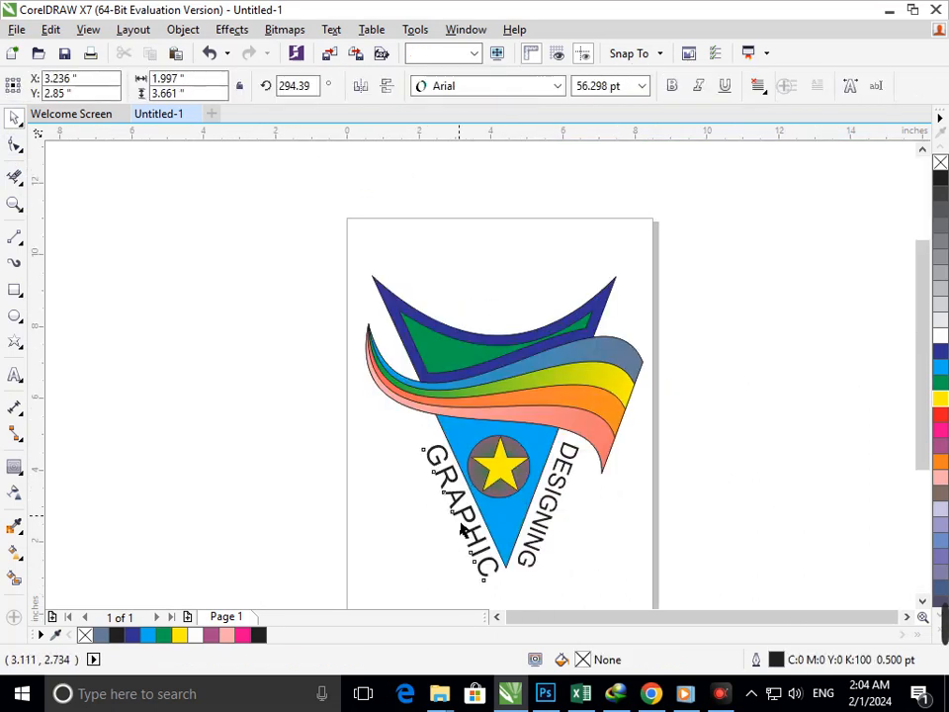
{"action": "left_click", "coordinate": [676, 382]}
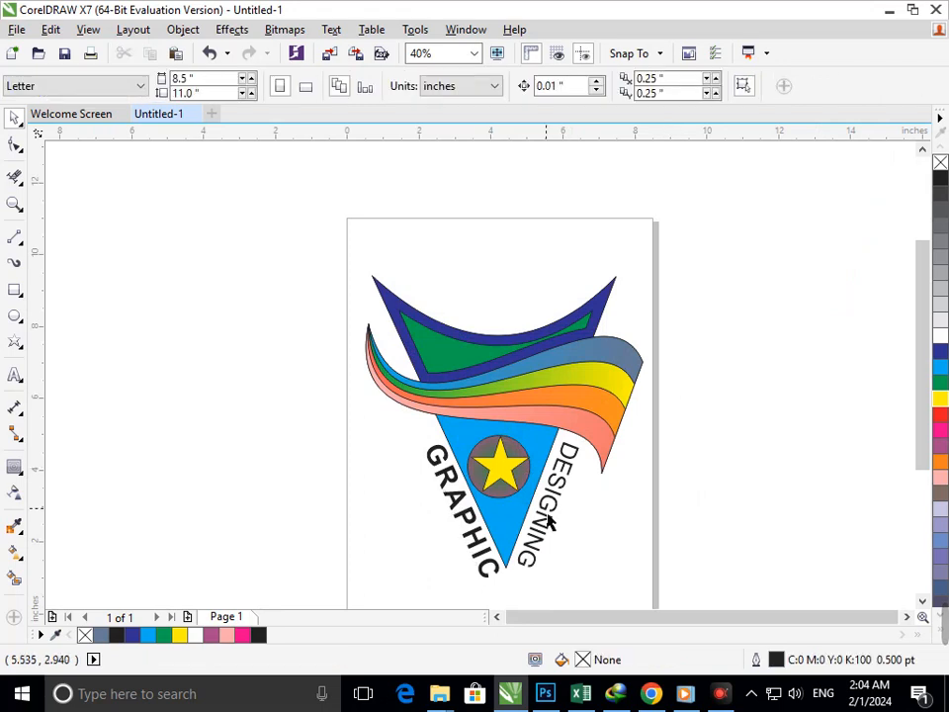
{"action": "left_click", "coordinate": [517, 545]}
{"action": "left_click", "coordinate": [674, 85]}
{"action": "left_click", "coordinate": [672, 425]}
{"action": "key", "text": "F3"}
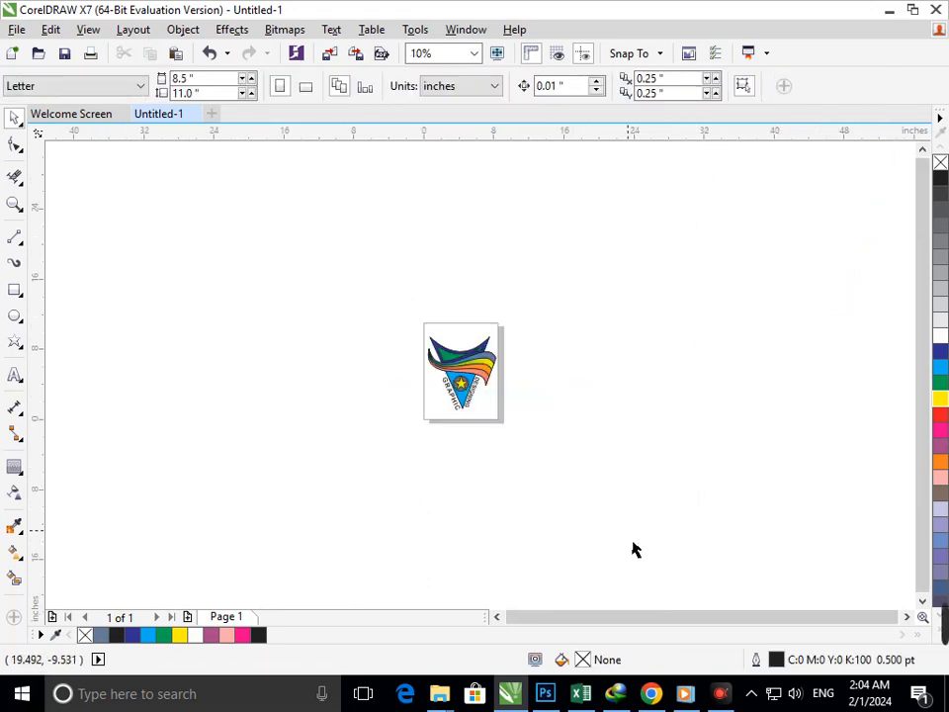
Step: Move the bold GRAPHIC text up and left beside the triangle, to about X 3.147 in, Y 2.983 in
{"action": "key", "text": "F2"}
{"action": "left_click_drag", "start_coordinate": [417, 342], "coordinate": [542, 451]}
{"action": "left_click_drag", "start_coordinate": [398, 435], "coordinate": [393, 427]}
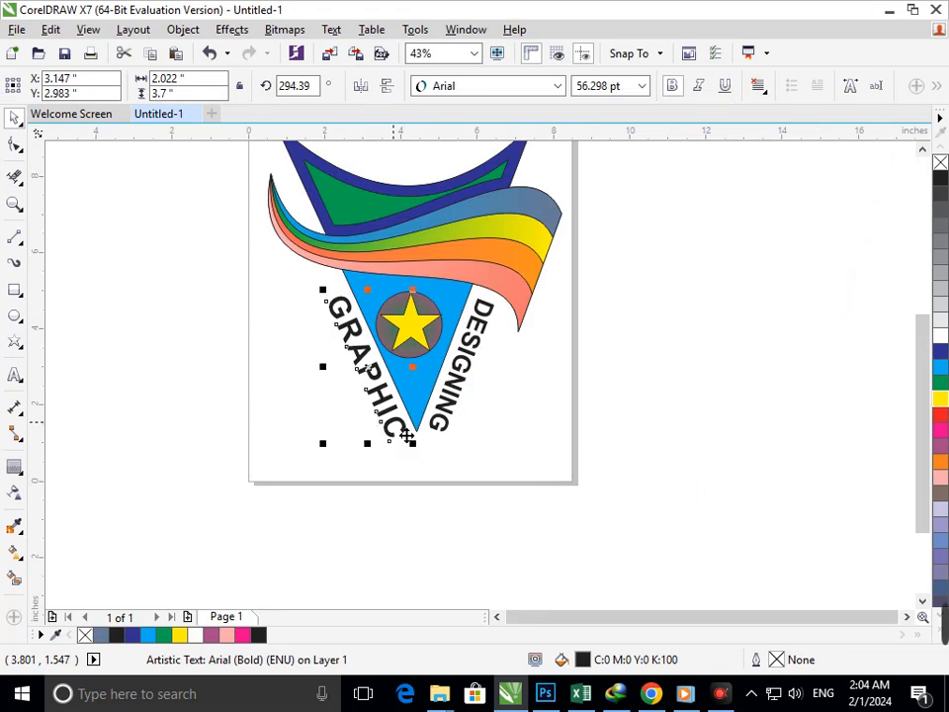
Step: Colour the GRAPHIC text dark blue (C:100 M:100 Y:0 K:0) and the DESIGNING text red (C:0 M:100 Y:100 K:0)
{"action": "left_click", "coordinate": [939, 351]}
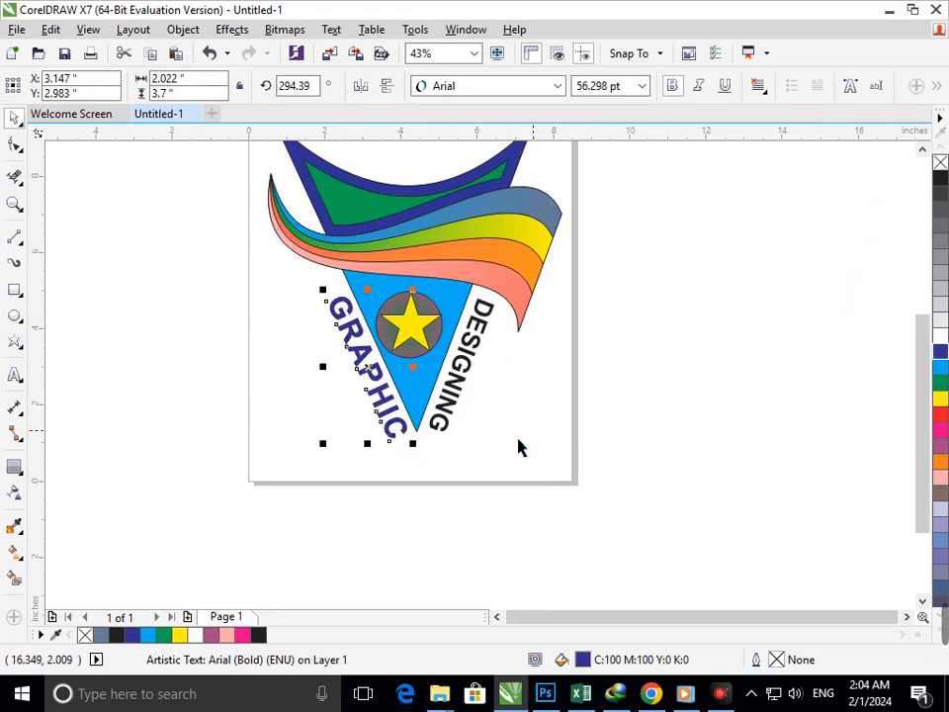
{"action": "left_click", "coordinate": [517, 445]}
{"action": "left_click", "coordinate": [438, 432]}
{"action": "left_click", "coordinate": [940, 416]}
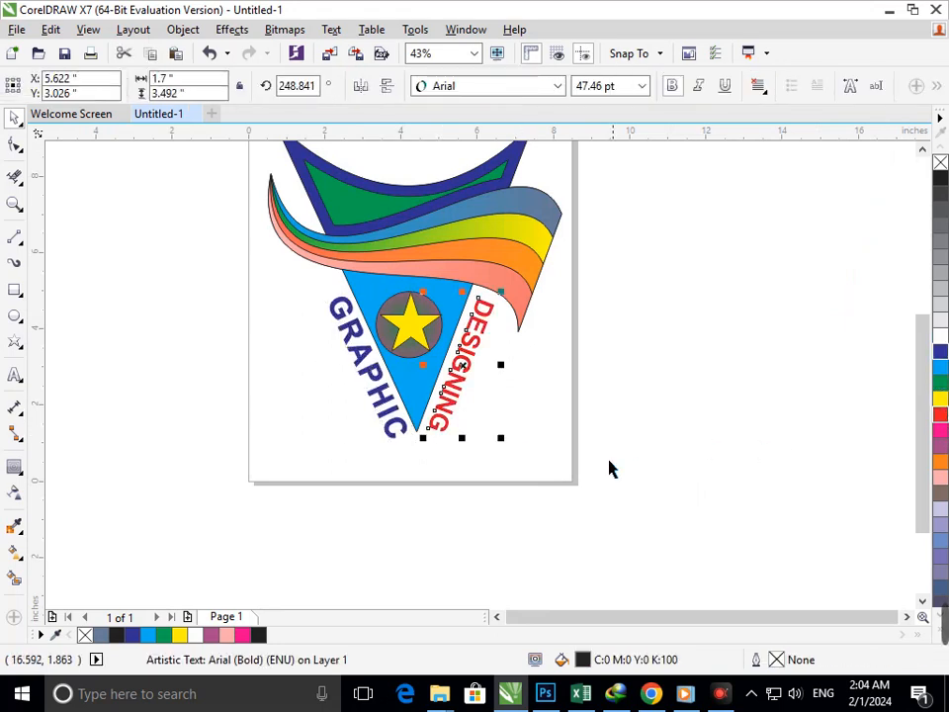
{"action": "left_click", "coordinate": [610, 471]}
{"action": "scroll", "coordinate": [300, 287], "scroll_direction": "down", "scroll_amount": 4}
{"action": "scroll", "coordinate": [585, 481], "scroll_direction": "up", "scroll_amount": 4}
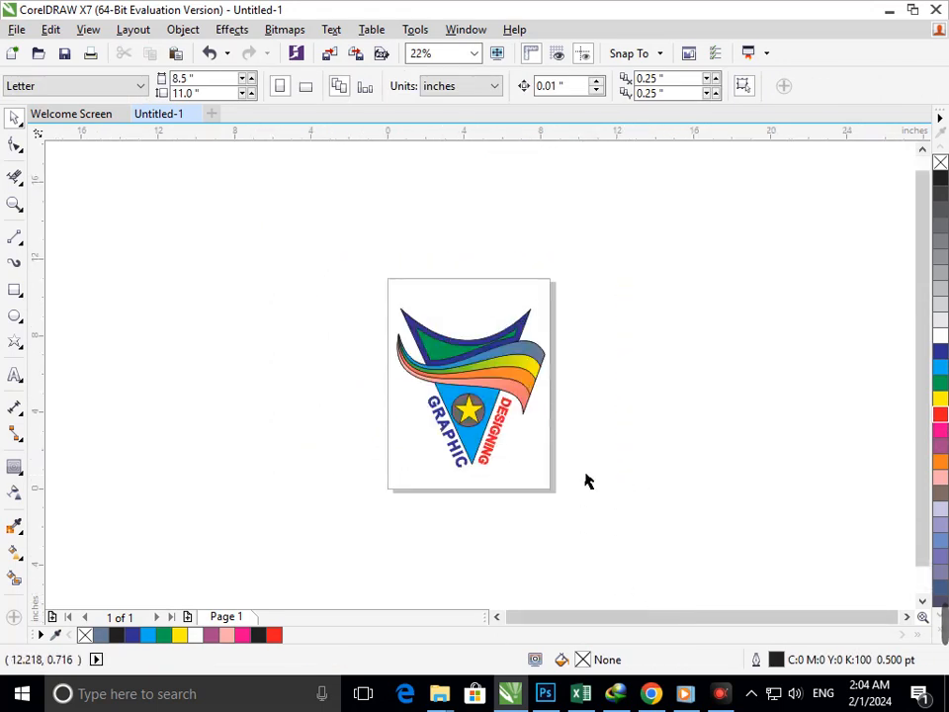
Step: Fill the star inside the circle with red (C:0 M:100 Y:100 K:0)
{"action": "left_click", "coordinate": [444, 397]}
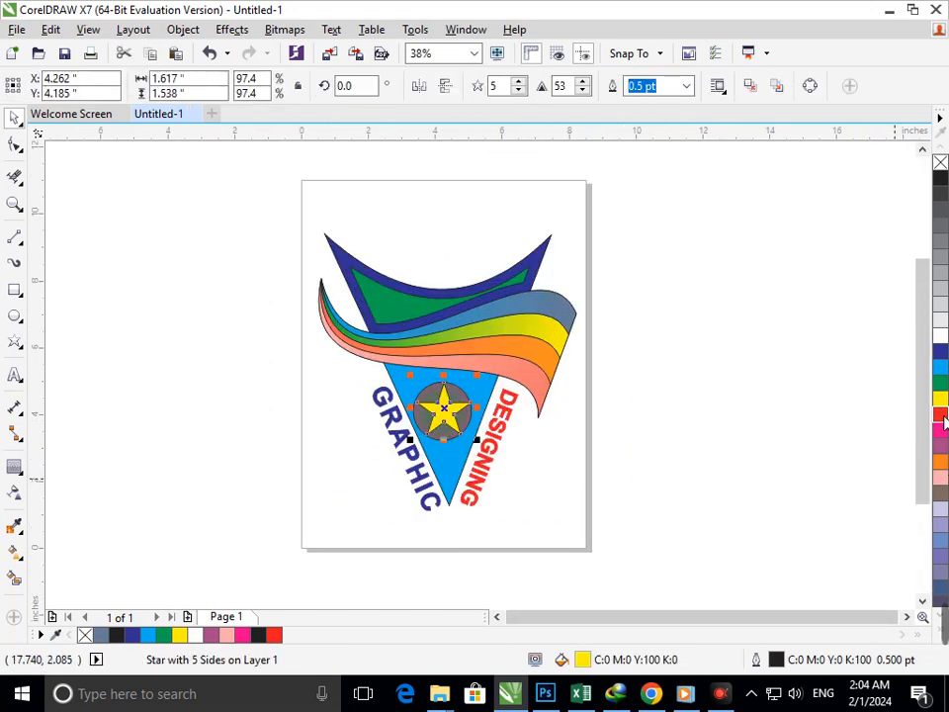
{"action": "left_click", "coordinate": [940, 416]}
{"action": "left_click", "coordinate": [718, 491]}
Step: Fill the star inside the circle with white
{"action": "left_click", "coordinate": [460, 423]}
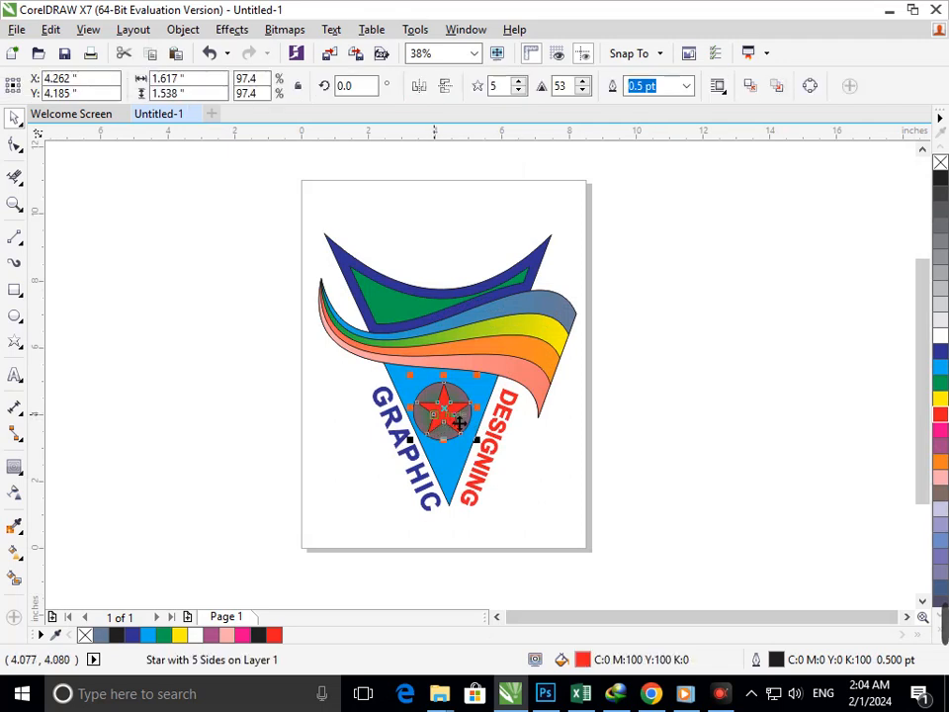
{"action": "left_click", "coordinate": [941, 334]}
{"action": "left_click", "coordinate": [568, 504]}
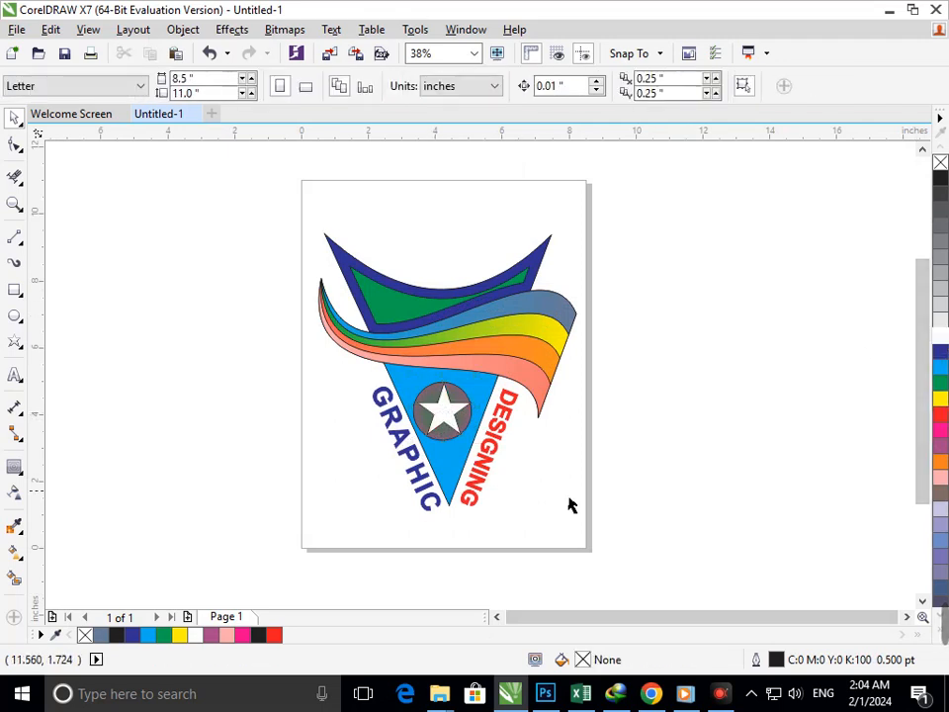
Step: Recolour the DESIGNING text orange and the GRAPHIC text green, in both fill and outline
{"action": "left_click", "coordinate": [477, 500]}
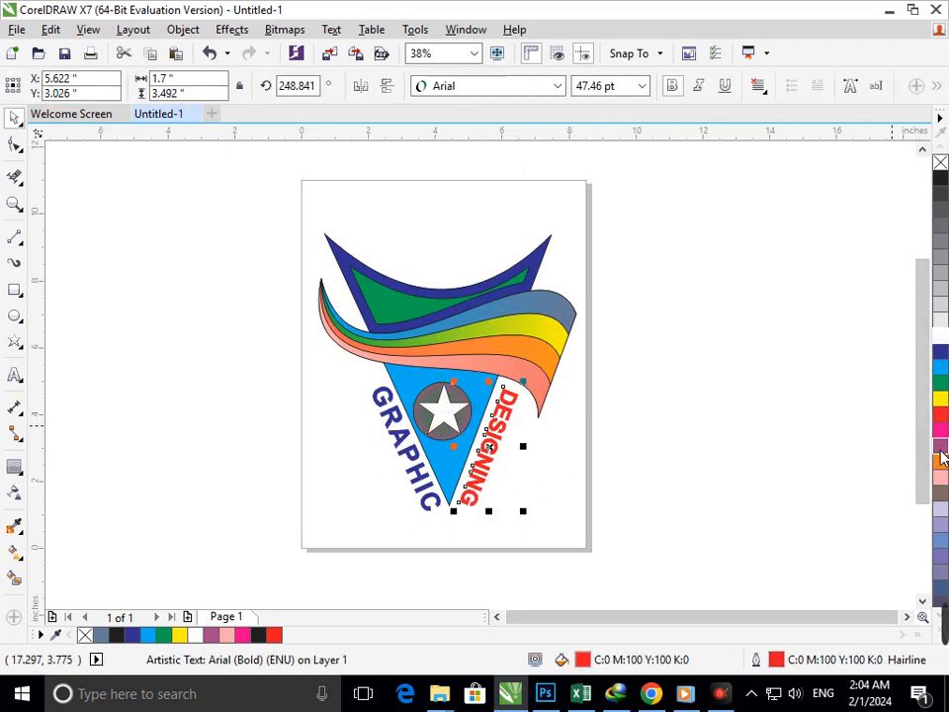
{"action": "left_click", "coordinate": [940, 462]}
{"action": "left_click", "coordinate": [521, 493]}
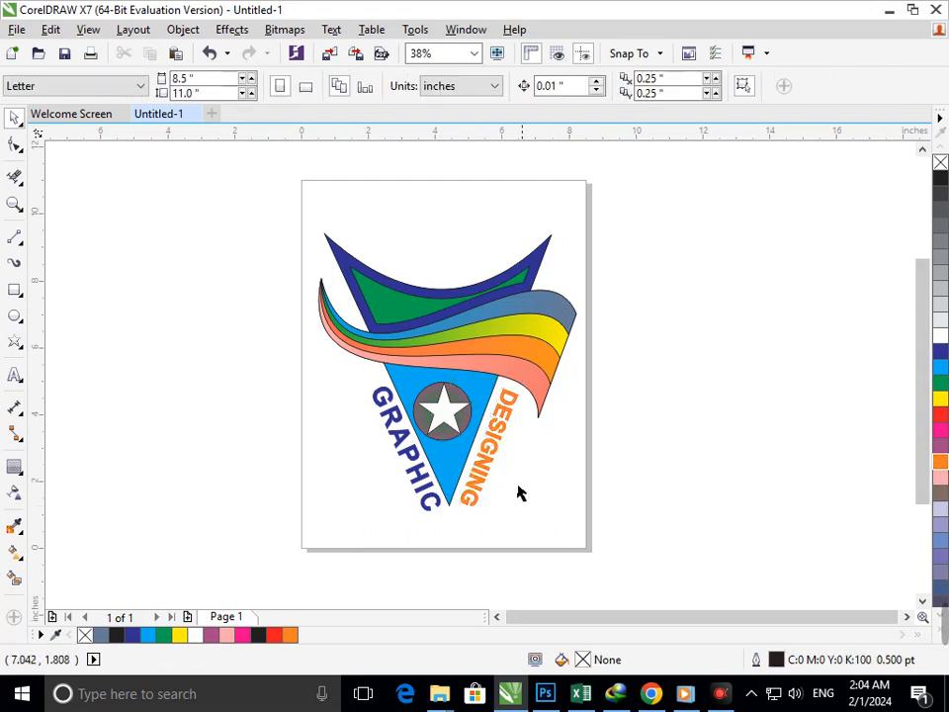
{"action": "left_click", "coordinate": [425, 502]}
{"action": "left_click", "coordinate": [940, 382]}
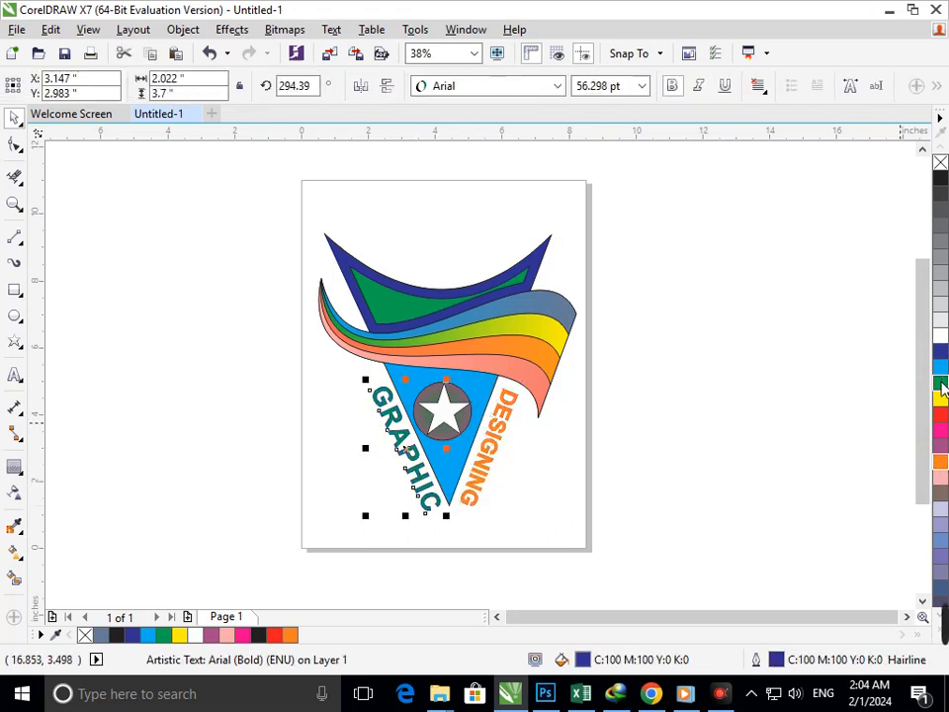
{"action": "left_click", "coordinate": [673, 604]}
{"action": "scroll", "coordinate": [409, 356], "scroll_direction": "down", "scroll_amount": 2}
{"action": "scroll", "coordinate": [409, 356], "scroll_direction": "up", "scroll_amount": 5}
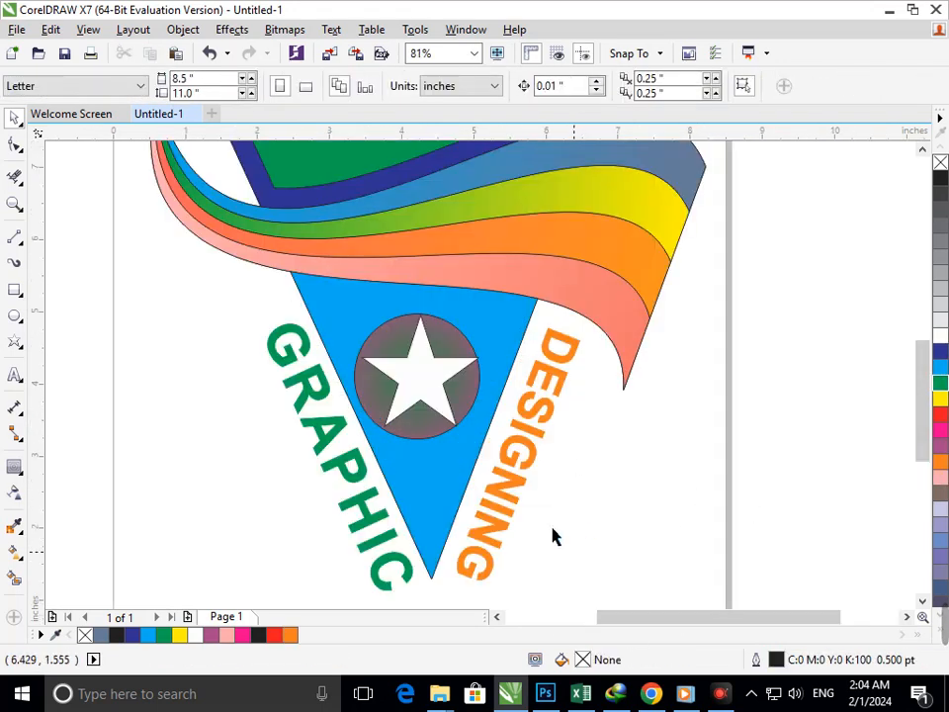
{"action": "scroll", "coordinate": [555, 536], "scroll_direction": "down", "scroll_amount": 5}
{"action": "scroll", "coordinate": [594, 521], "scroll_direction": "up", "scroll_amount": 3}
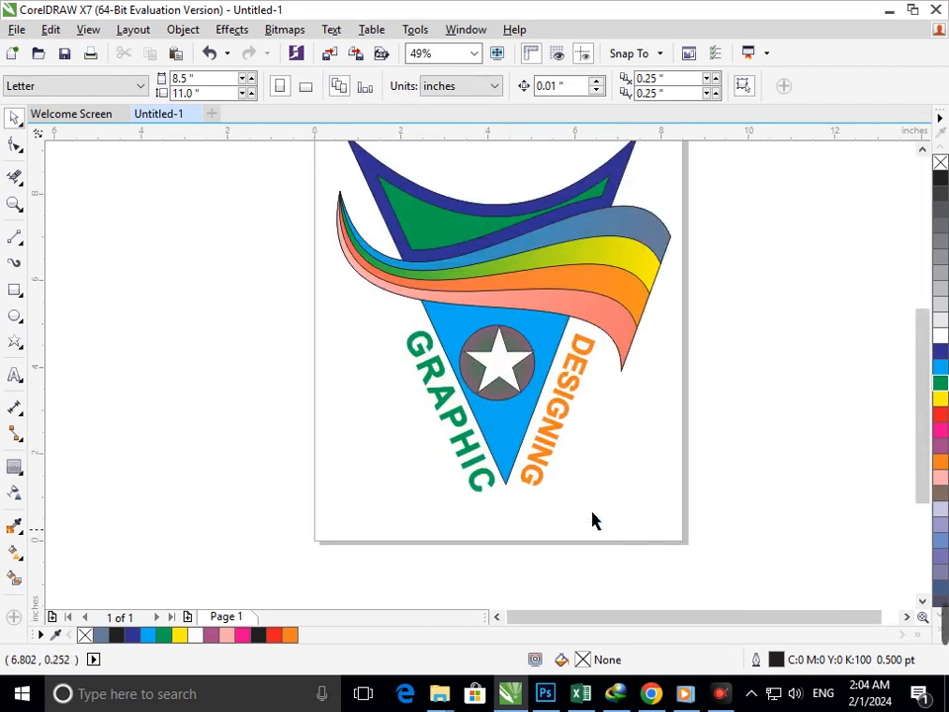
Step: Recolour the fill and outline of both the DESIGNING and GRAPHIC texts red (C:0 M:100 Y:100 K:0)
{"action": "left_click", "coordinate": [548, 457]}
{"action": "left_click", "coordinate": [941, 415]}
{"action": "key", "text": "Escape"}
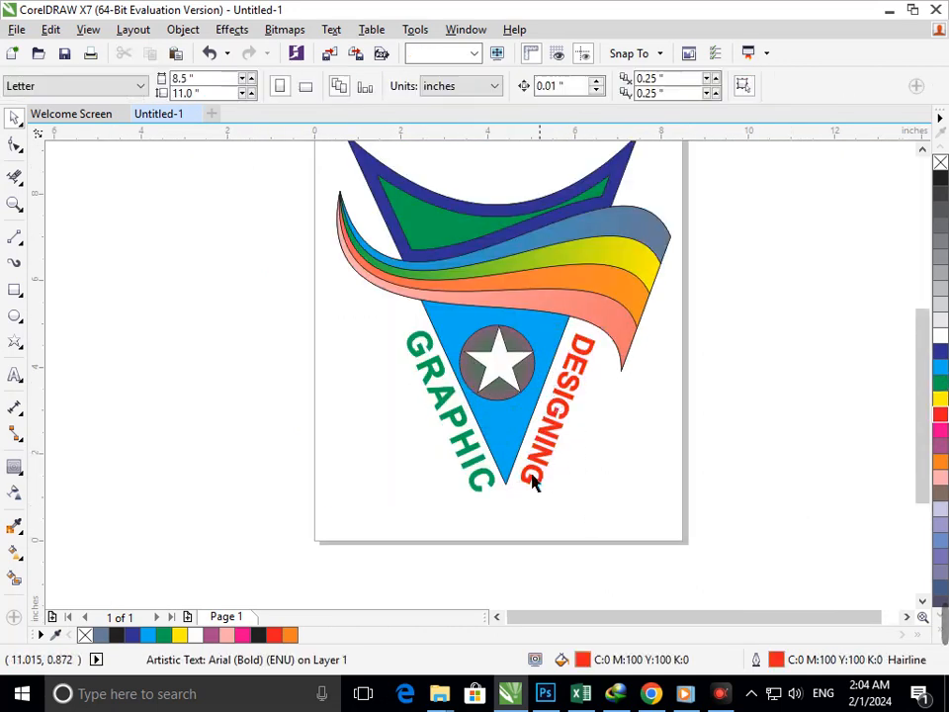
{"action": "left_click", "coordinate": [482, 483]}
{"action": "left_click", "coordinate": [940, 415]}
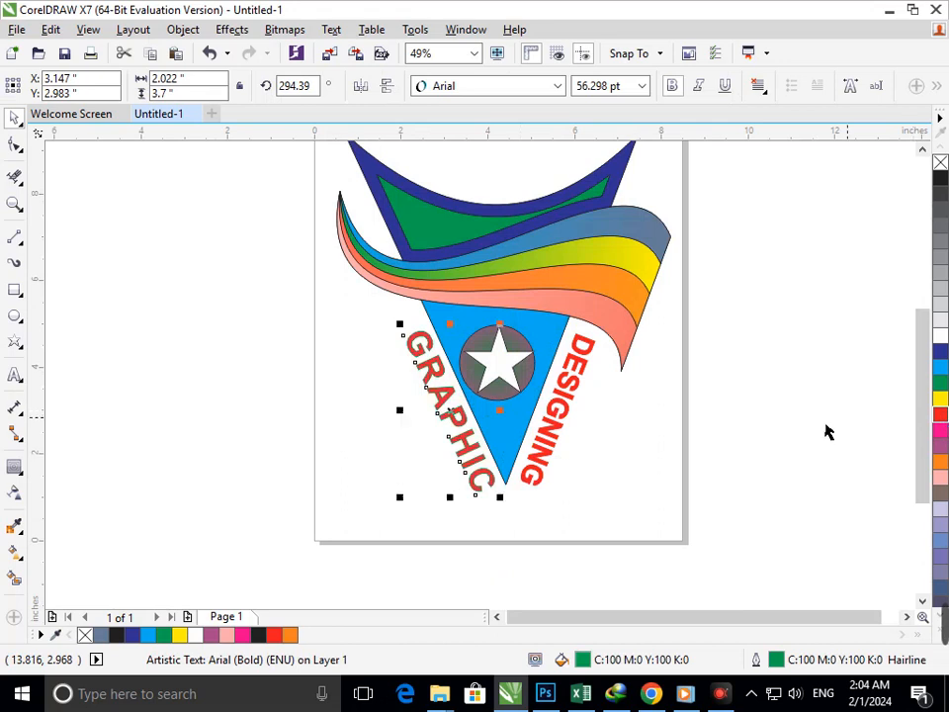
{"action": "key", "text": "Escape"}
{"action": "scroll", "coordinate": [568, 467], "scroll_direction": "down", "scroll_amount": 3}
{"action": "scroll", "coordinate": [542, 416], "scroll_direction": "up", "scroll_amount": 3}
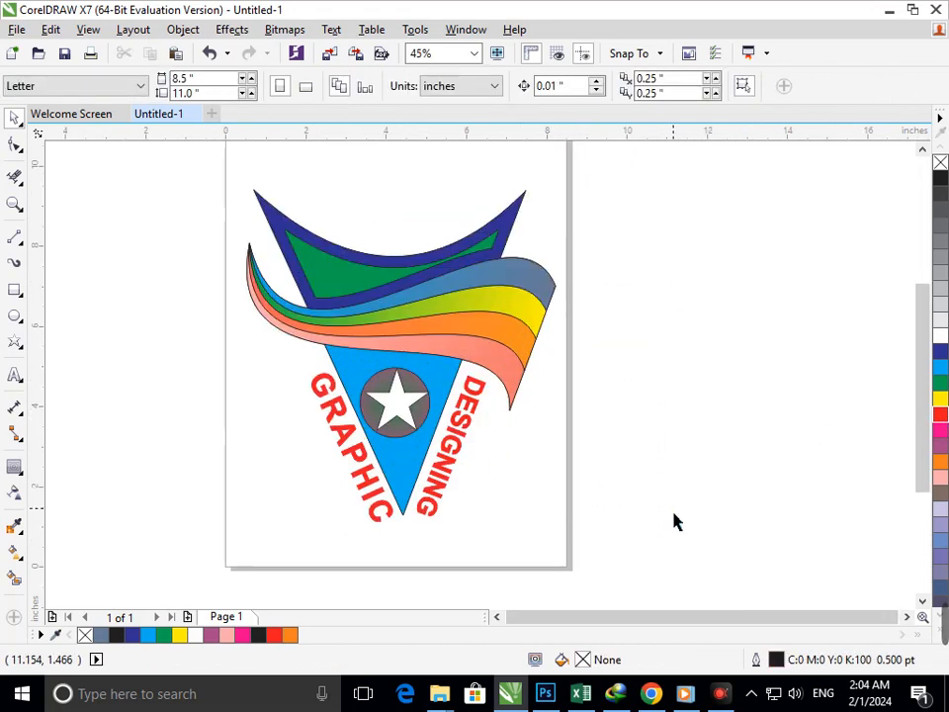
Step: Give the DESIGNING text a green fill (C:100 M:0 Y:100 K:0) and a dark blue outline (C:100 M:100 Y:0 K:0)
{"action": "left_click", "coordinate": [451, 464]}
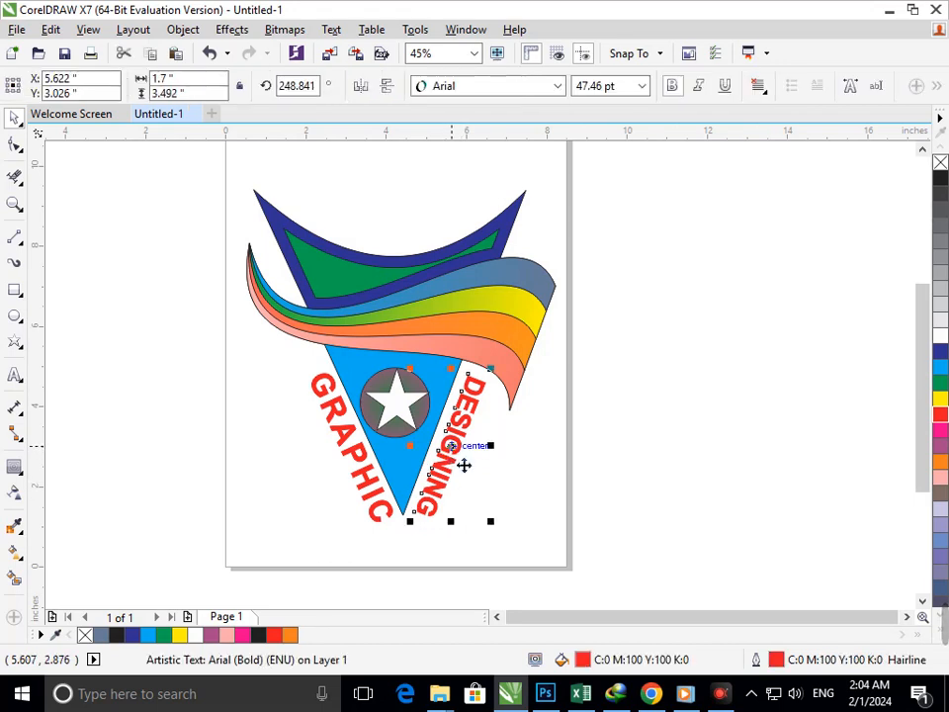
{"action": "left_click", "coordinate": [940, 385]}
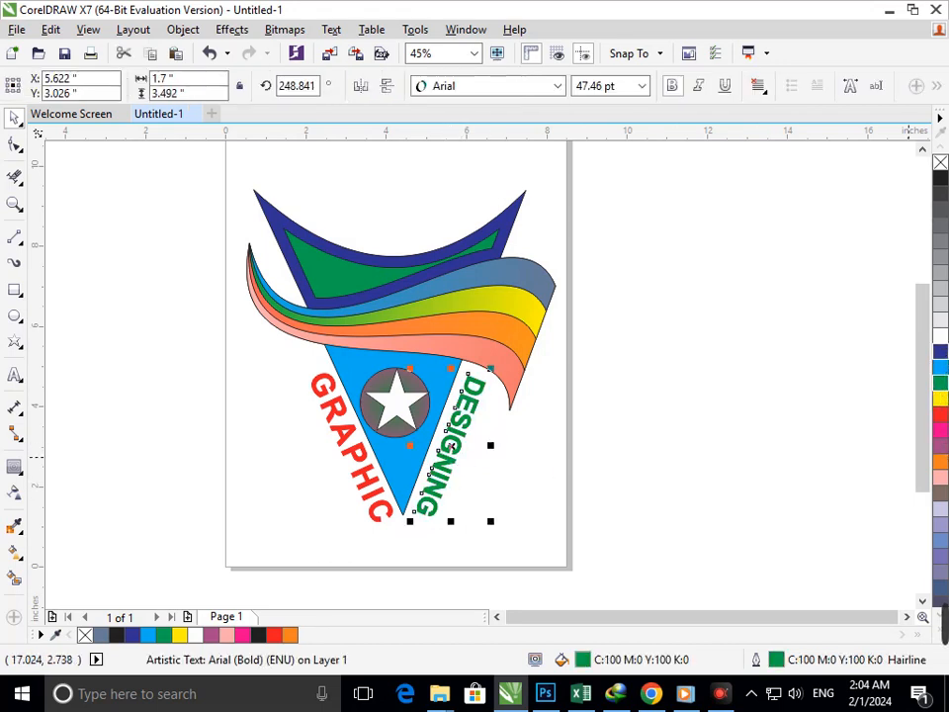
{"action": "right_click", "coordinate": [944, 352]}
{"action": "left_click", "coordinate": [733, 464]}
Step: Set the fill and outline of both the DESIGNING and GRAPHIC texts to purple (C:20 M:80 Y:0 K:20)
{"action": "left_click", "coordinate": [455, 482]}
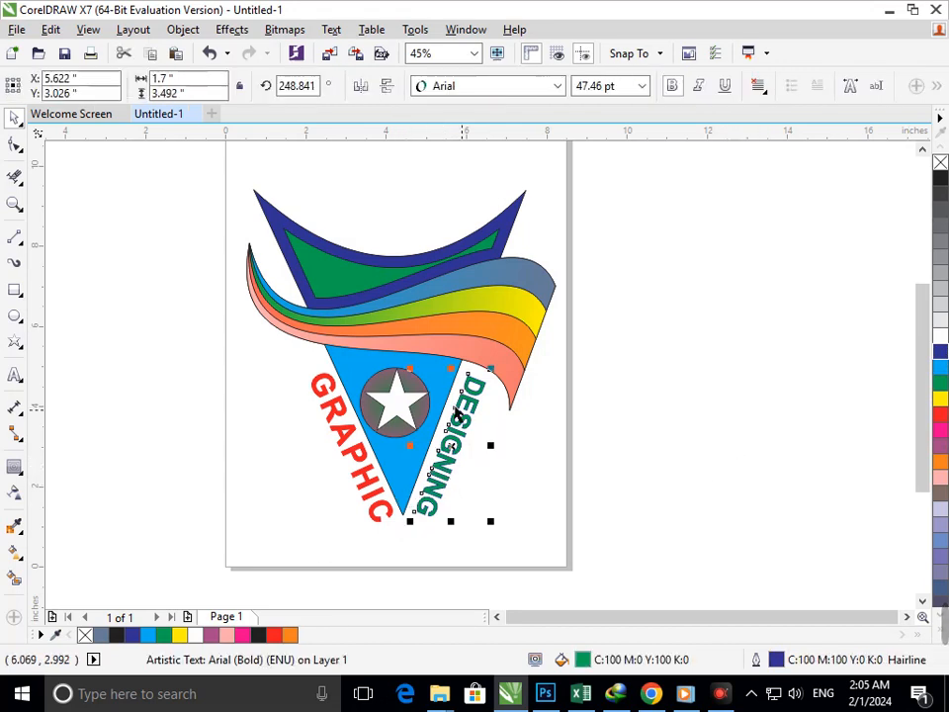
{"action": "left_click", "coordinate": [466, 536]}
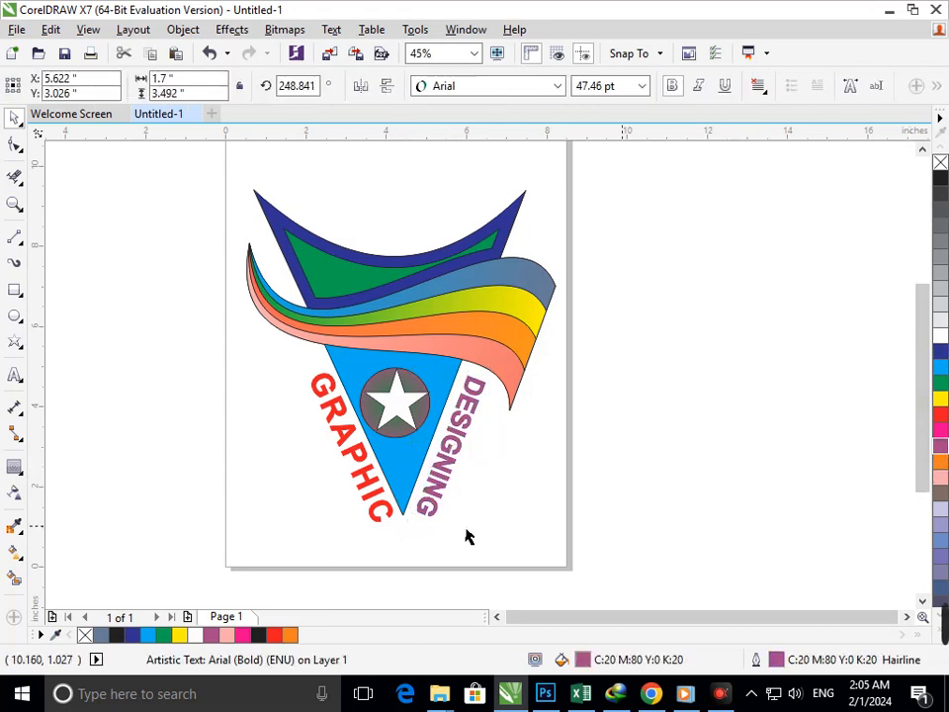
{"action": "left_click", "coordinate": [382, 514]}
{"action": "left_click", "coordinate": [940, 446]}
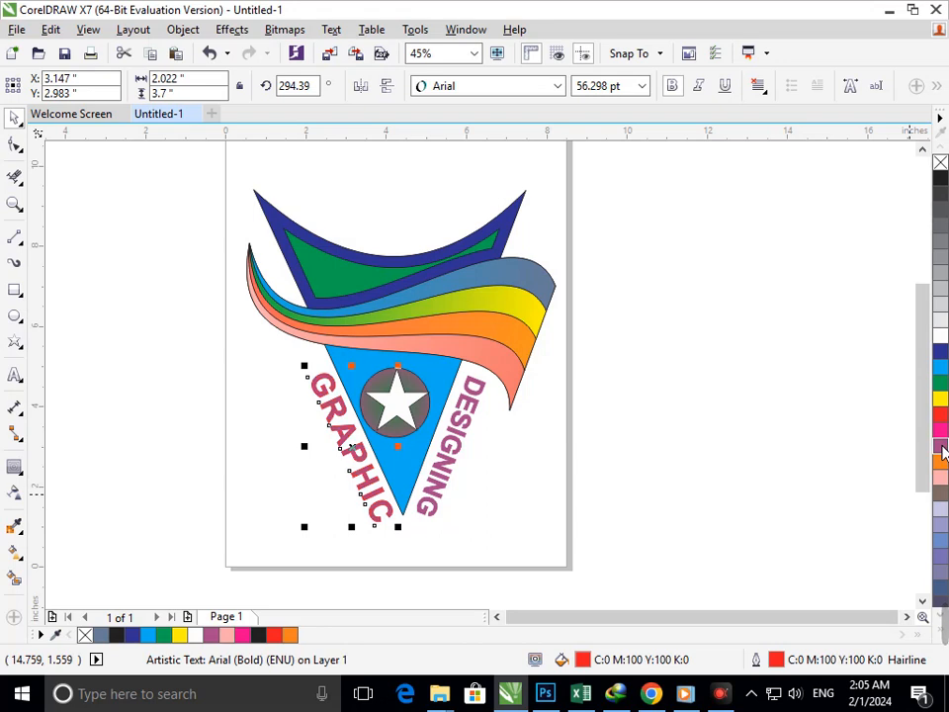
{"action": "right_click", "coordinate": [940, 446]}
{"action": "left_click", "coordinate": [664, 518]}
{"action": "key", "text": "F3"}
{"action": "key", "text": "F2"}
{"action": "scroll", "coordinate": [475, 405], "scroll_direction": "up", "scroll_amount": 1}
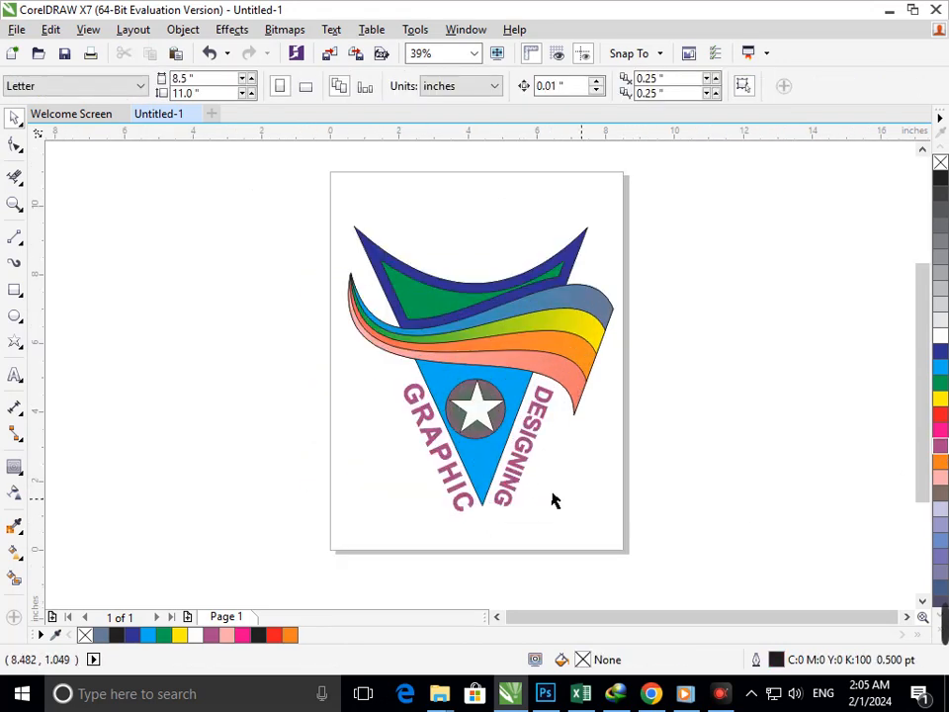
Step: Apply an elliptical fountain fill to the white star, stretching its outer end to near the bottom of the surrounding circle
{"action": "left_click_drag", "start_coordinate": [341, 332], "coordinate": [634, 515]}
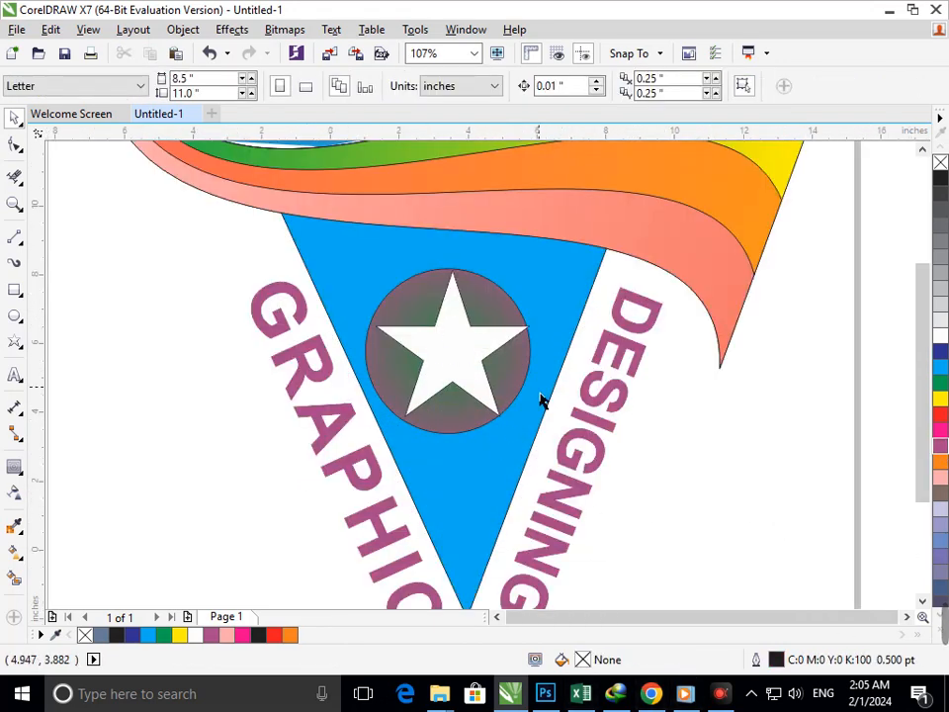
{"action": "key", "text": "F3"}
{"action": "key", "text": "F2"}
{"action": "left_click_drag", "start_coordinate": [408, 336], "coordinate": [541, 475]}
{"action": "left_click_drag", "start_coordinate": [498, 420], "coordinate": [449, 431]}
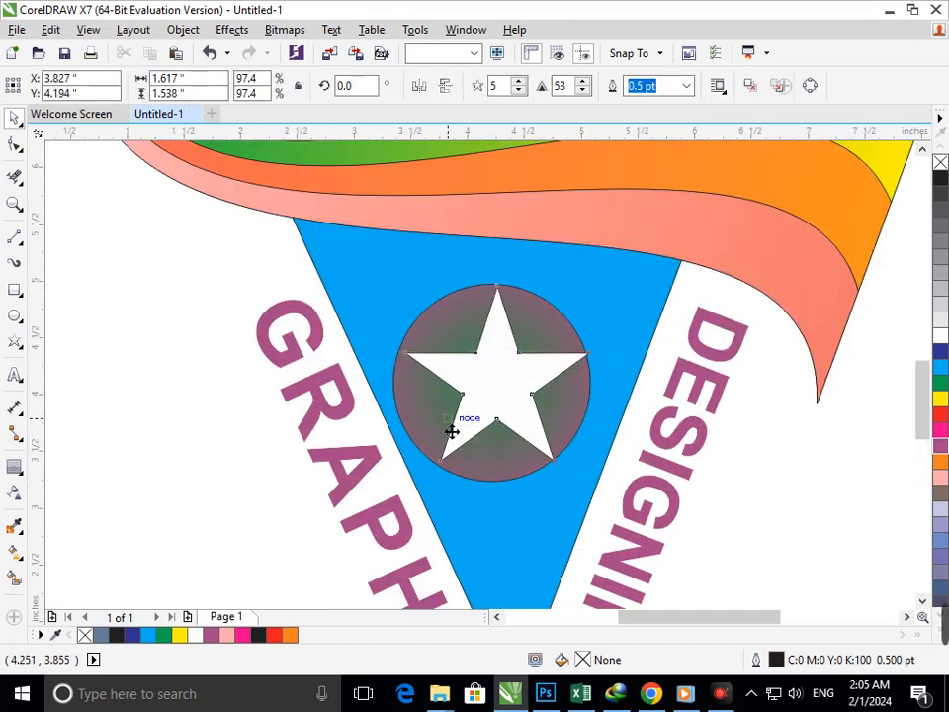
{"action": "key", "text": "ctrl+z"}
{"action": "left_click", "coordinate": [20, 559]}
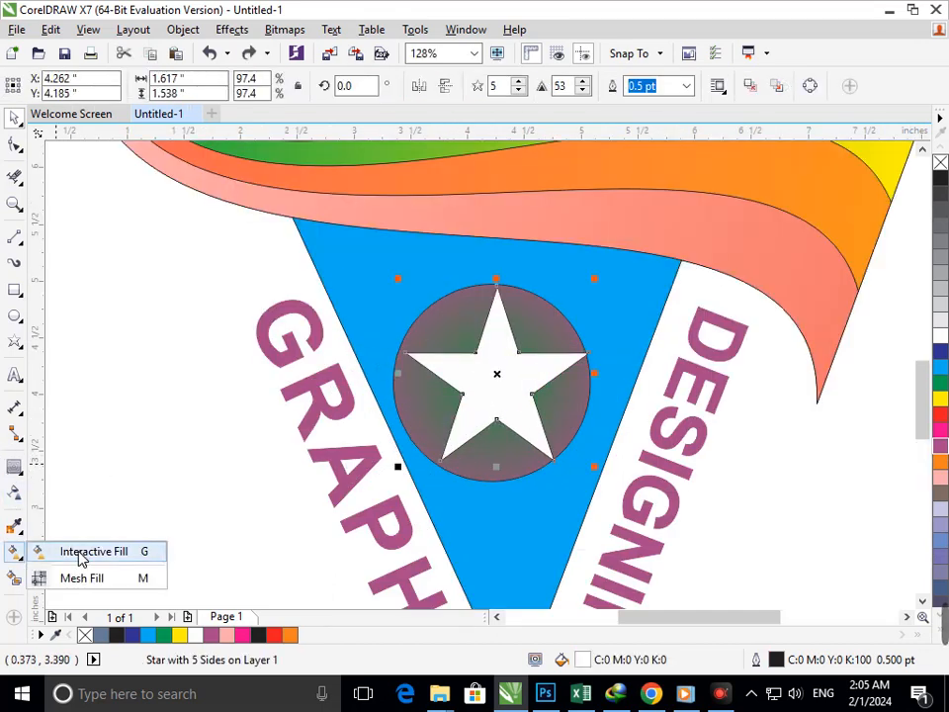
{"action": "left_click", "coordinate": [74, 551]}
{"action": "left_click_drag", "start_coordinate": [498, 289], "coordinate": [508, 435]}
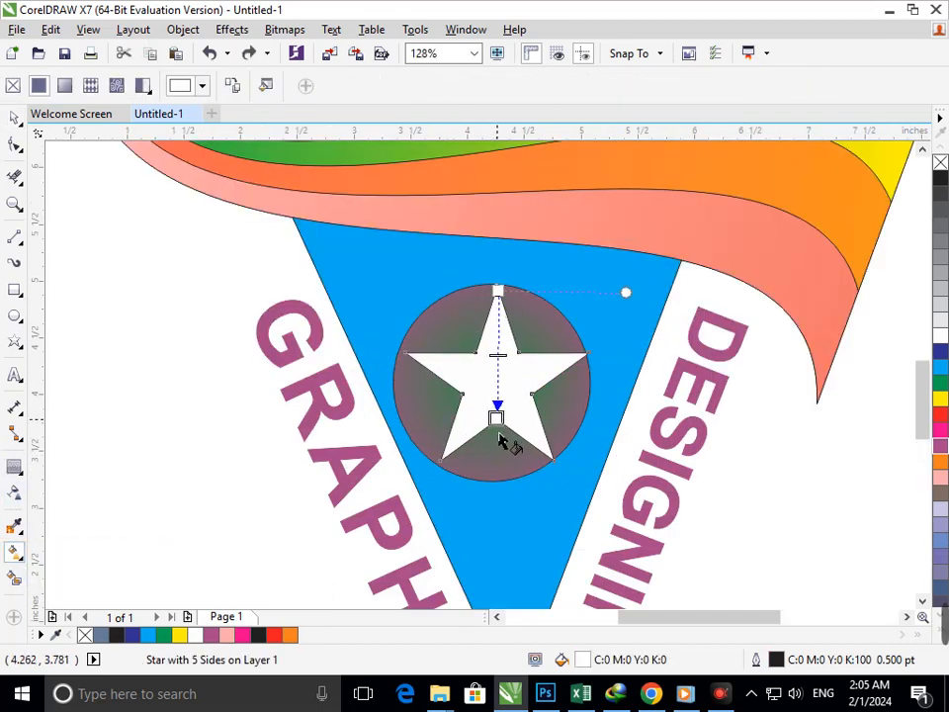
{"action": "left_click", "coordinate": [257, 87]}
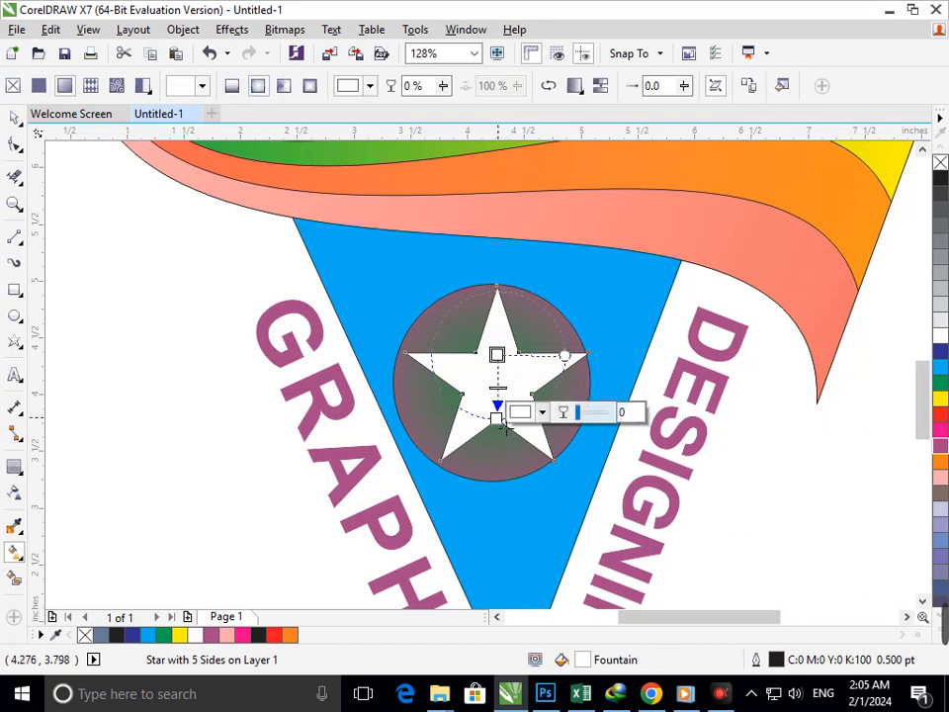
{"action": "left_click_drag", "start_coordinate": [496, 417], "coordinate": [511, 452]}
Step: Set the centre colour of the star's gradient to bright red
{"action": "left_click", "coordinate": [497, 355]}
{"action": "left_click", "coordinate": [541, 348]}
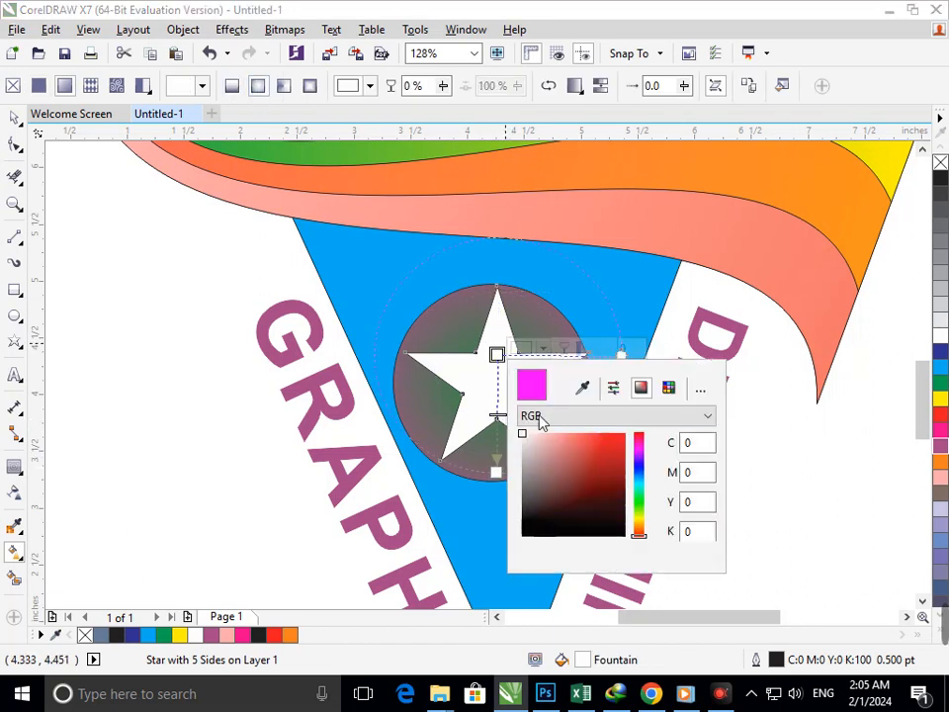
{"action": "left_click", "coordinate": [602, 433]}
Step: Set the outer colour of the star's gradient to dark blue and deselect the star
{"action": "left_click", "coordinate": [497, 473]}
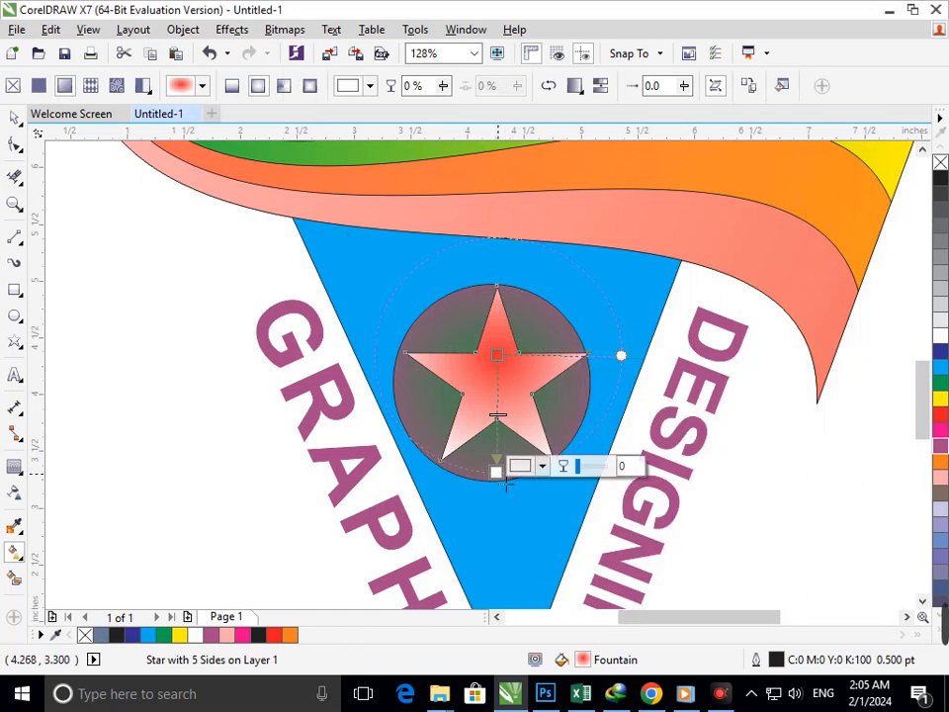
{"action": "left_click", "coordinate": [542, 466]}
{"action": "left_click", "coordinate": [617, 317]}
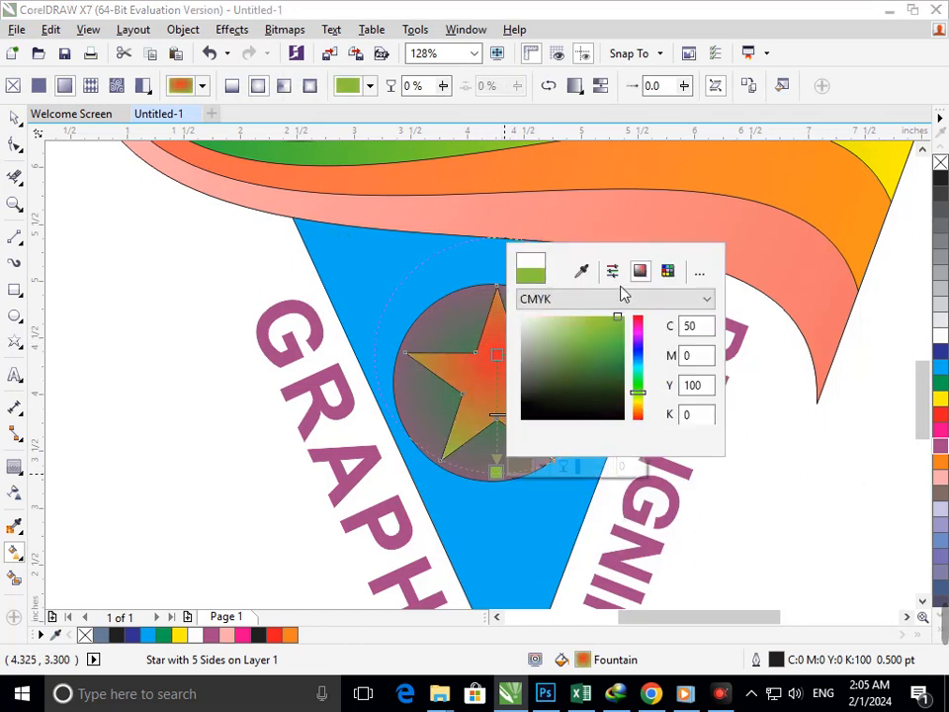
{"action": "mouse_move", "coordinate": [615, 336]}
{"action": "left_mouse_down"}
{"action": "mouse_move", "coordinate": [610, 367]}
{"action": "mouse_move", "coordinate": [611, 315]}
{"action": "left_mouse_up"}
{"action": "left_click", "coordinate": [612, 304]}
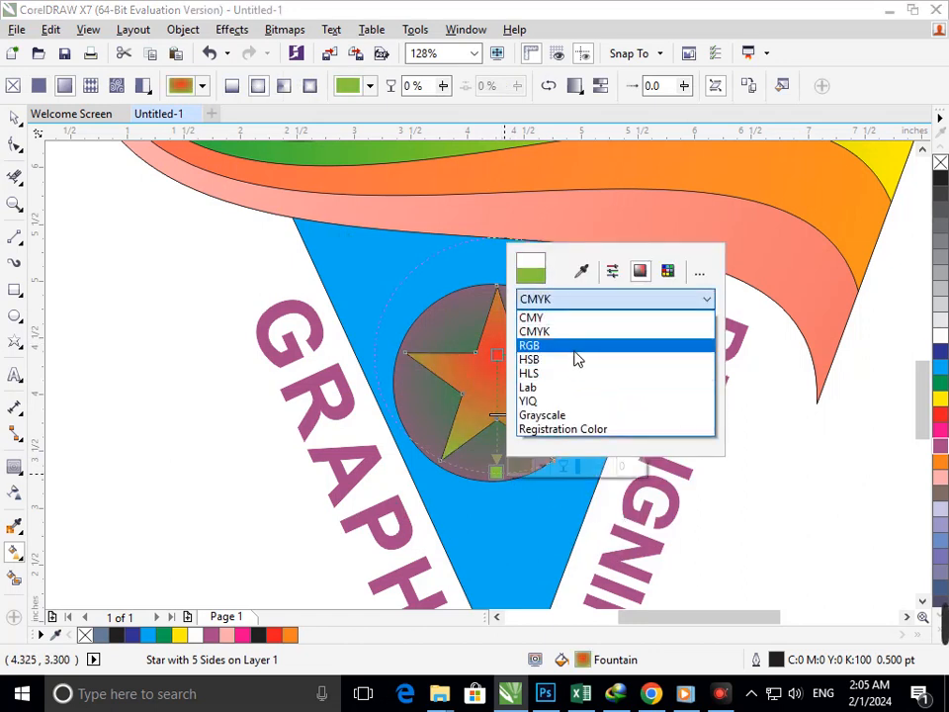
{"action": "left_click", "coordinate": [236, 418]}
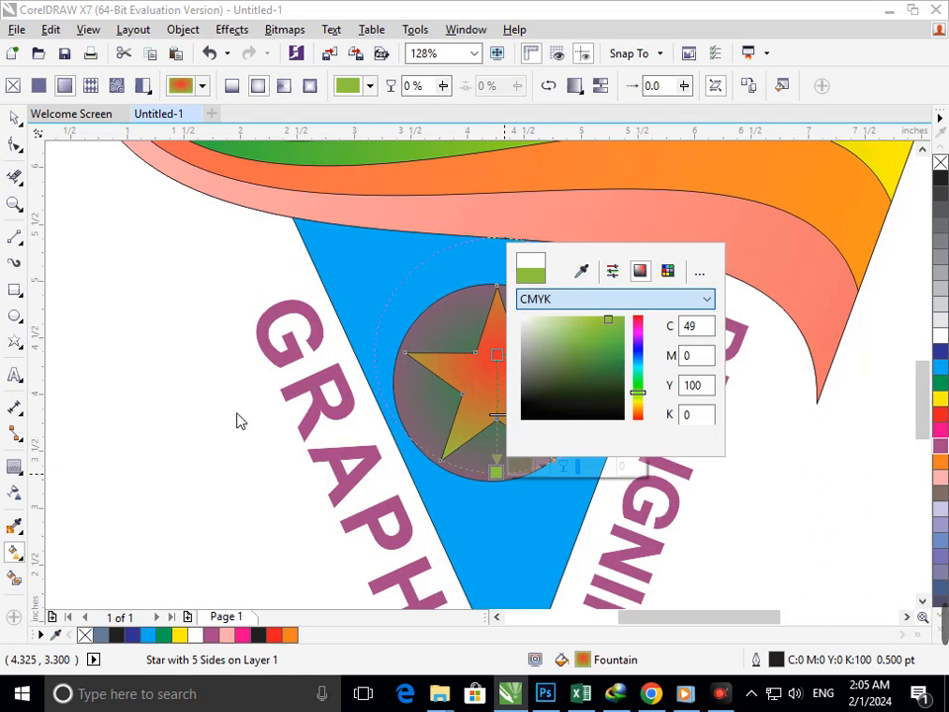
{"action": "left_click", "coordinate": [638, 352]}
{"action": "left_click", "coordinate": [617, 329]}
{"action": "left_click", "coordinate": [154, 404]}
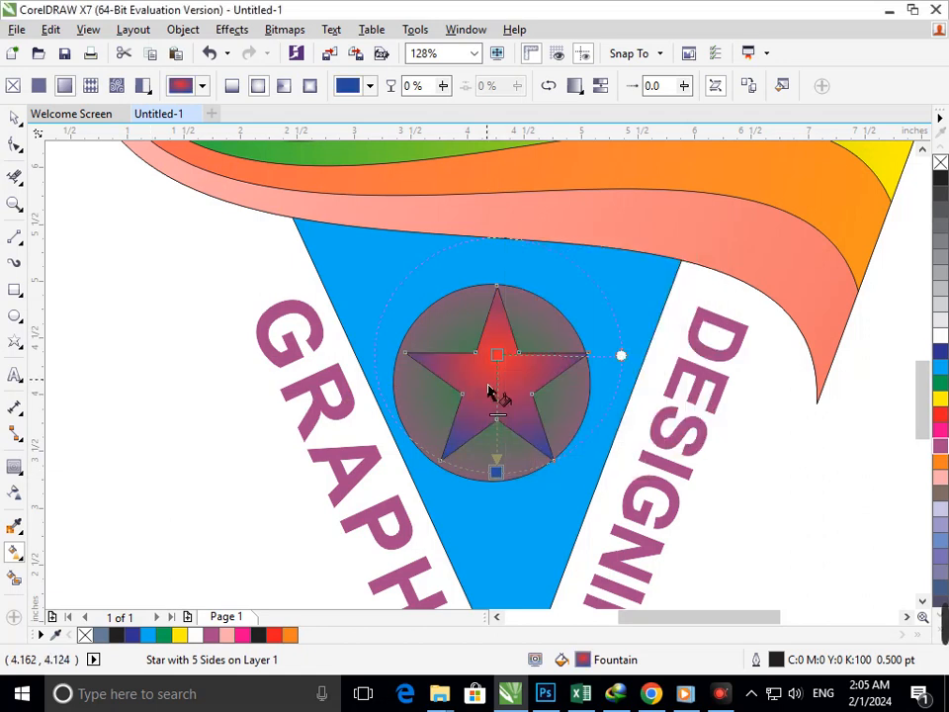
{"action": "key", "text": "shift+F4"}
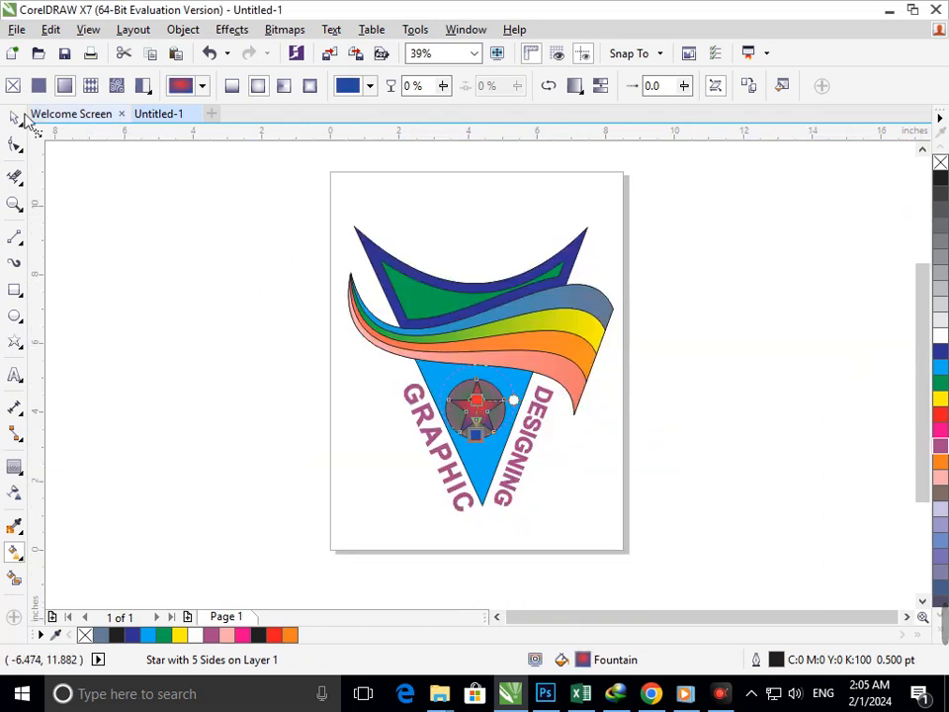
{"action": "left_click", "coordinate": [15, 116]}
{"action": "left_click", "coordinate": [728, 449]}
Step: Change the outer colour of the circle's gradient to light teal (C:56 M:0 Y:27 K:0) and deselect everything
{"action": "scroll", "coordinate": [498, 430], "scroll_direction": "up", "scroll_amount": 4}
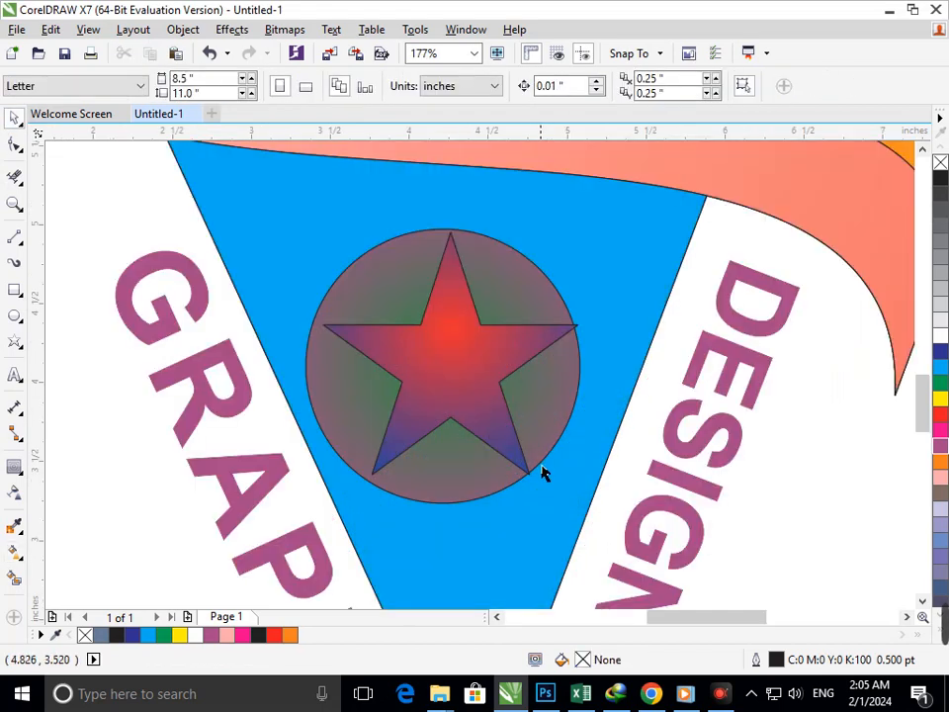
{"action": "left_click_drag", "start_coordinate": [543, 473], "coordinate": [646, 438]}
{"action": "key", "text": "ctrl+z"}
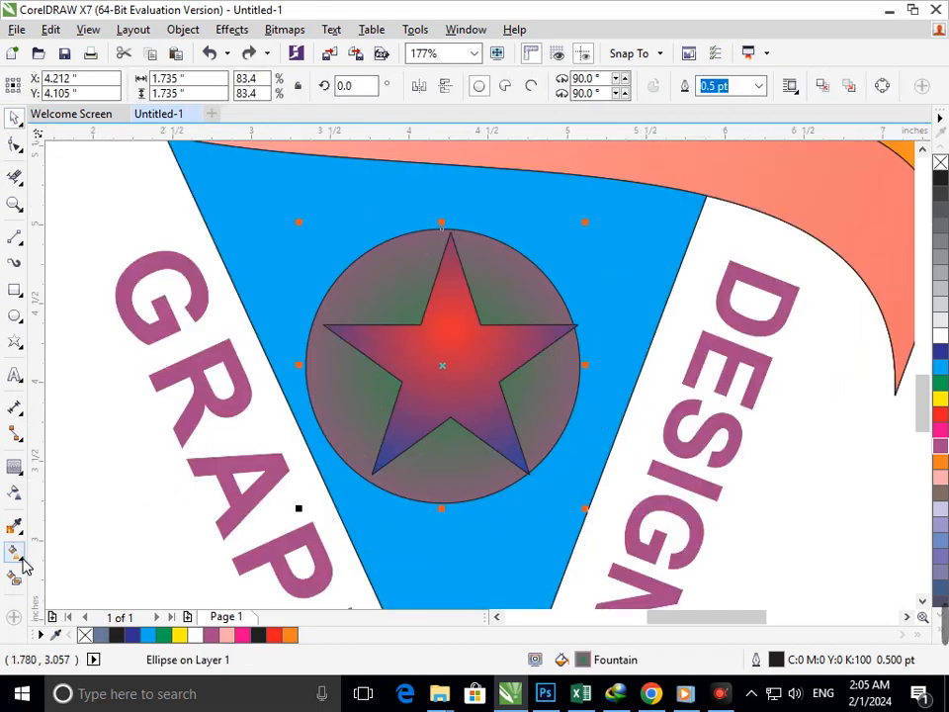
{"action": "left_click", "coordinate": [15, 553]}
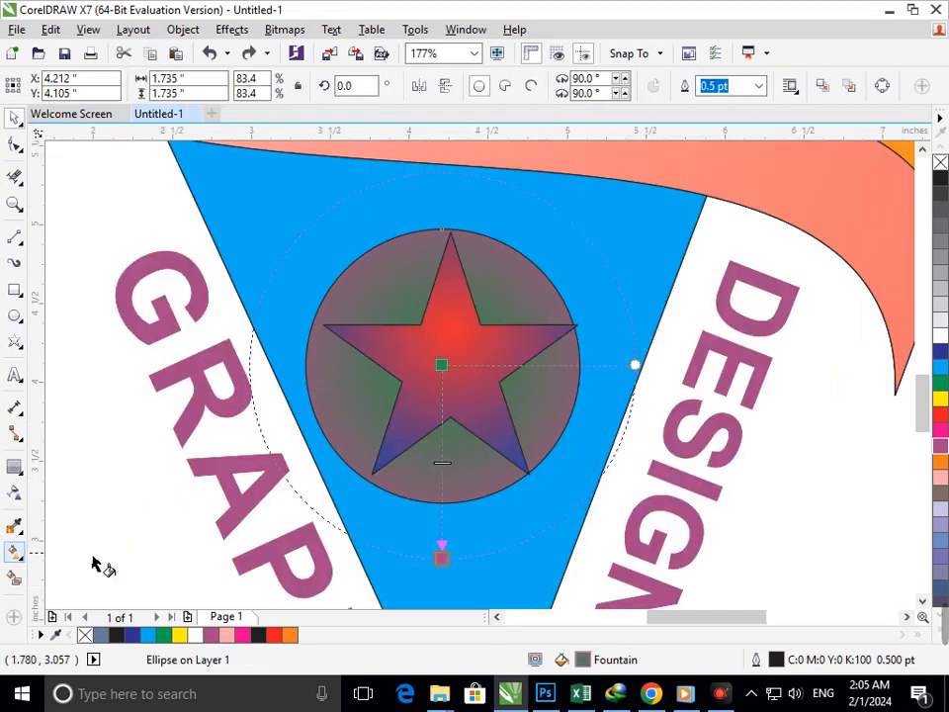
{"action": "left_click", "coordinate": [441, 557]}
{"action": "left_click", "coordinate": [479, 551]}
{"action": "left_click", "coordinate": [558, 404]}
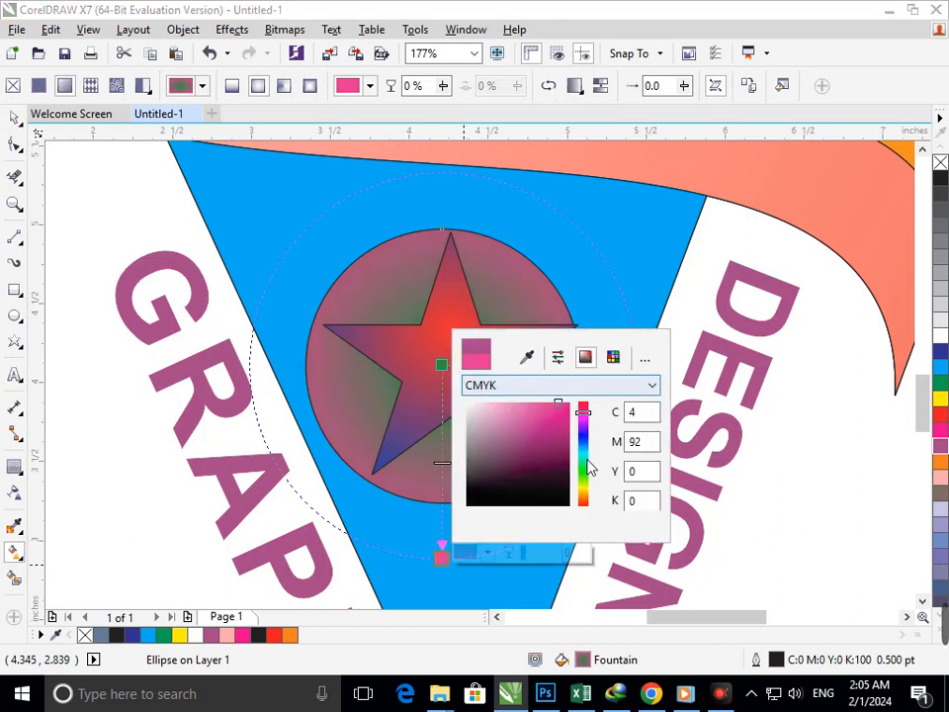
{"action": "mouse_move", "coordinate": [589, 467]}
{"action": "left_mouse_down"}
{"action": "mouse_move", "coordinate": [585, 457]}
{"action": "mouse_move", "coordinate": [587, 510]}
{"action": "mouse_move", "coordinate": [584, 436]}
{"action": "mouse_move", "coordinate": [586, 456]}
{"action": "left_mouse_up"}
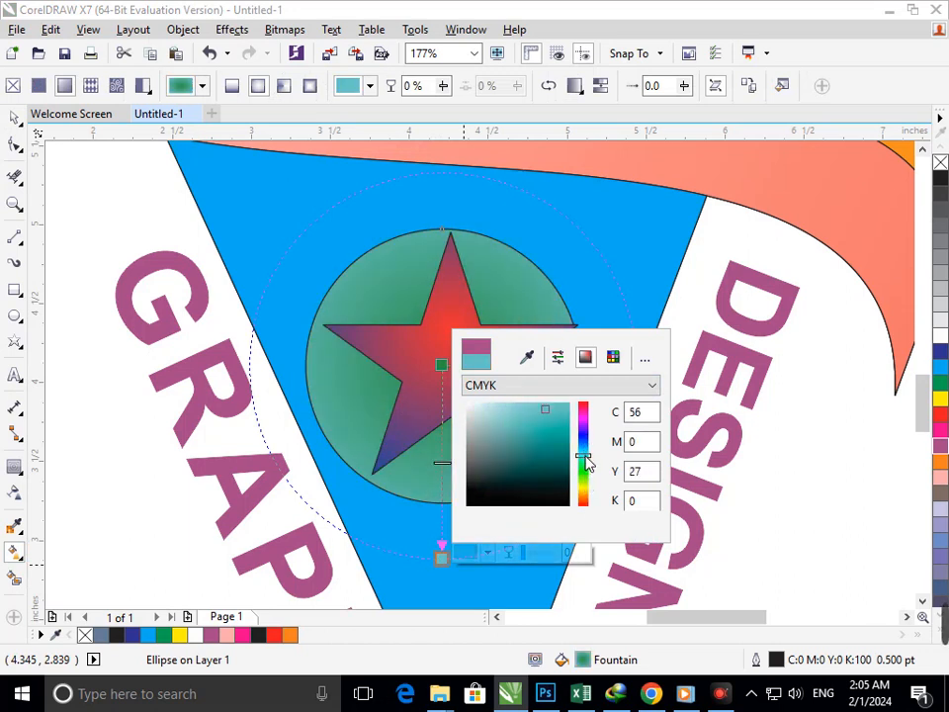
{"action": "left_click", "coordinate": [161, 435]}
{"action": "right_click", "coordinate": [231, 400]}
{"action": "left_click", "coordinate": [183, 436]}
{"action": "scroll", "coordinate": [148, 422], "scroll_direction": "down", "scroll_amount": 1}
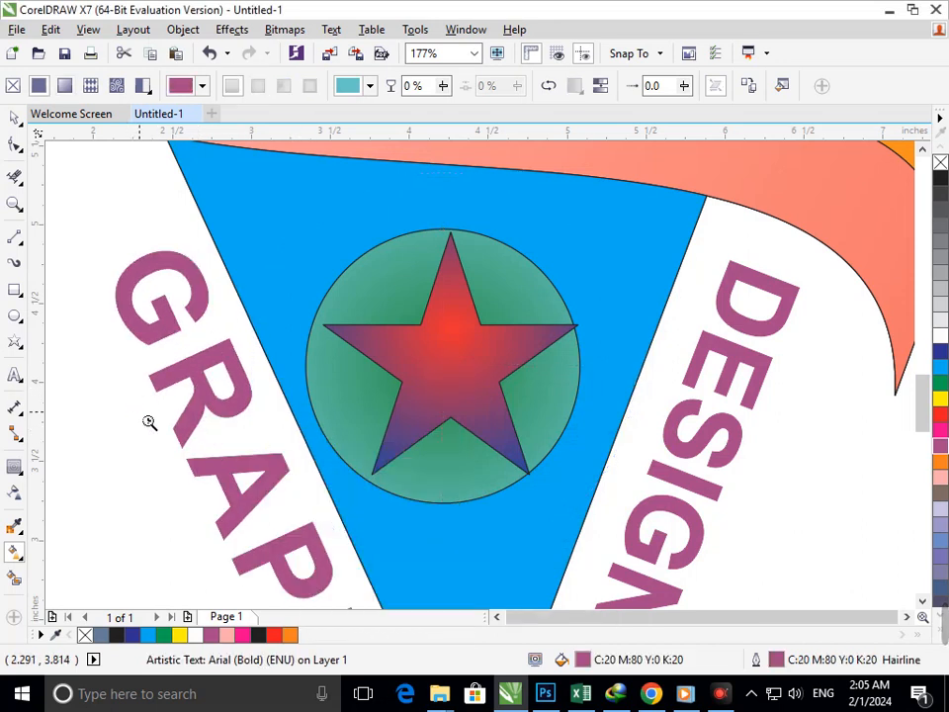
{"action": "right_click", "coordinate": [140, 412]}
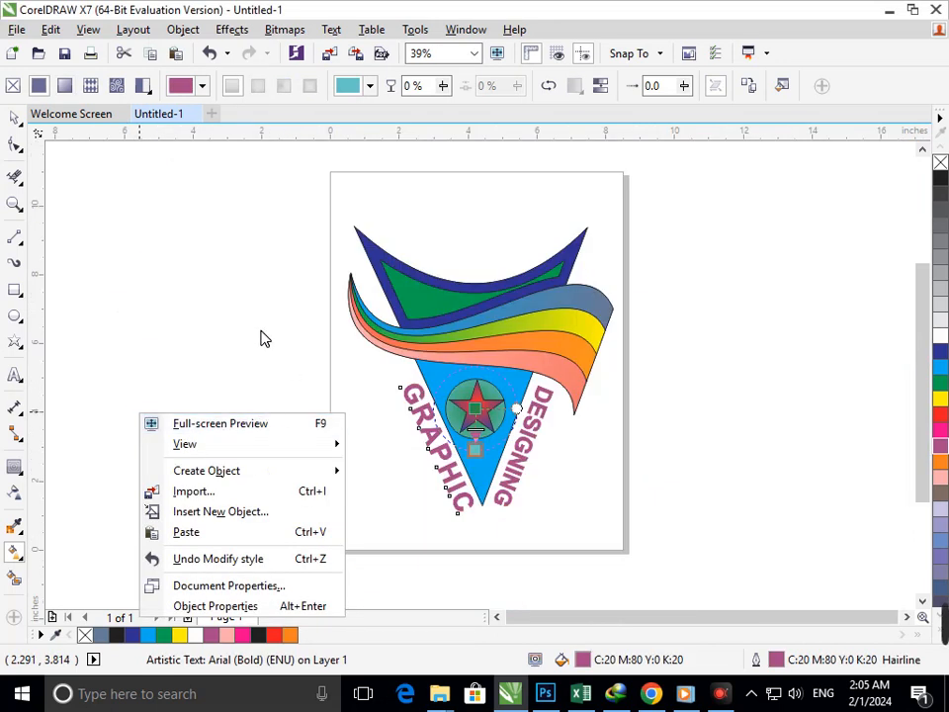
{"action": "left_click", "coordinate": [20, 123]}
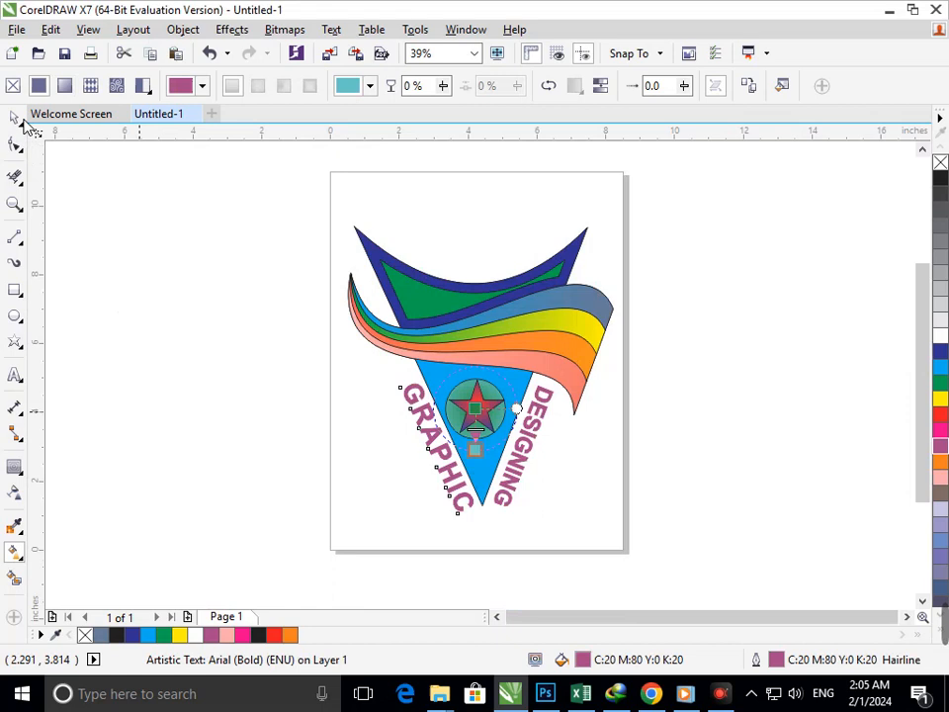
{"action": "left_click", "coordinate": [147, 268]}
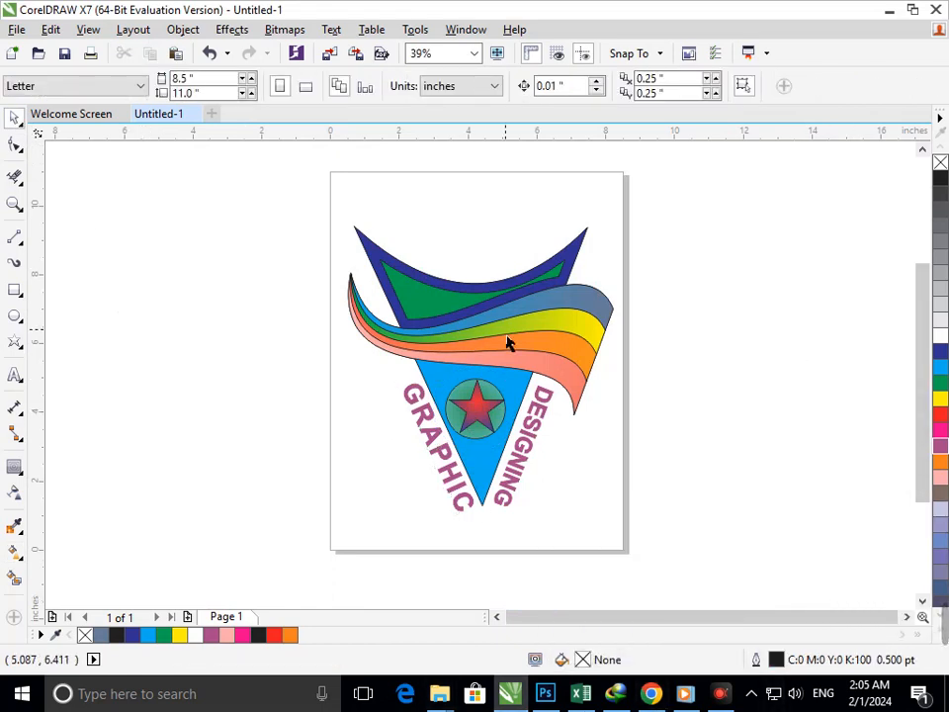
Step: Try a black fill and outline (C:0 M:0 Y:0 K:100) on the GRAPHIC text and undo both changes
{"action": "left_click", "coordinate": [473, 503]}
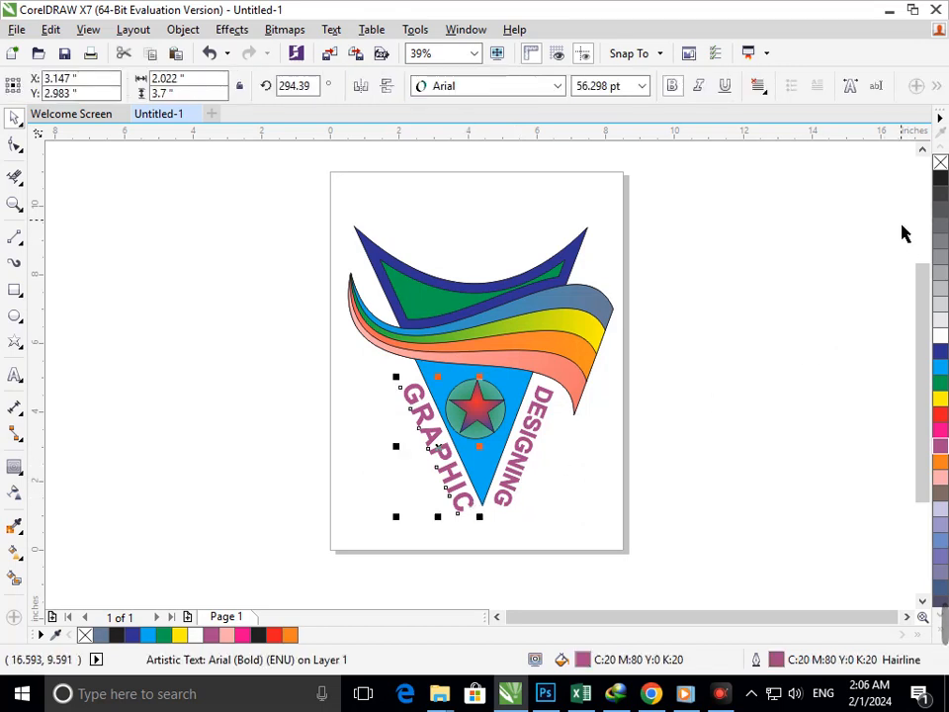
{"action": "left_click", "coordinate": [940, 179]}
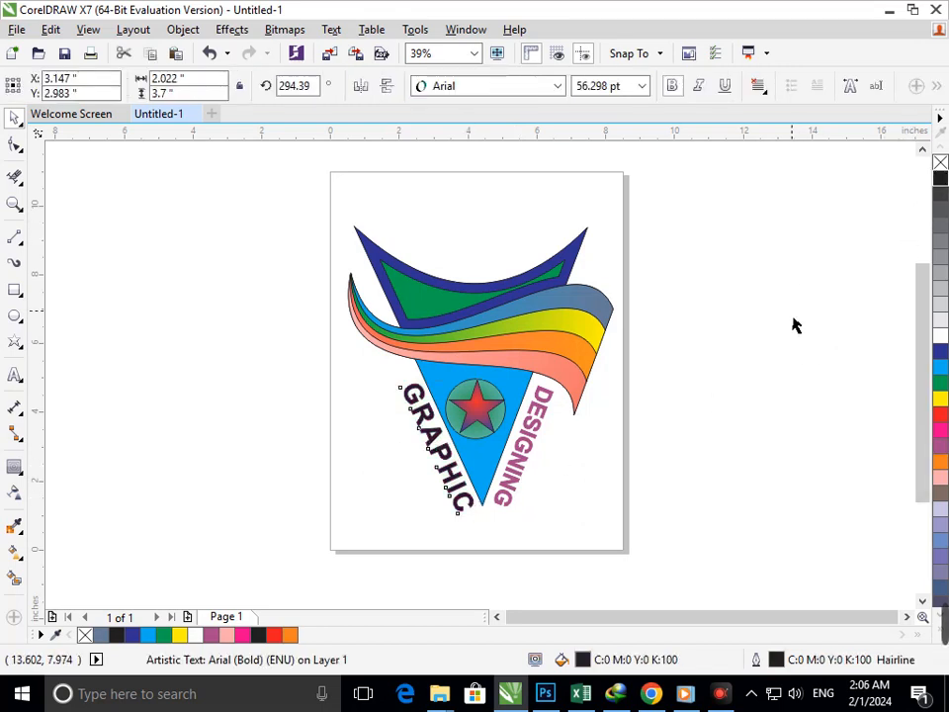
{"action": "left_click", "coordinate": [792, 325]}
{"action": "key", "text": "ctrl+z"}
{"action": "key", "text": "ctrl+z"}
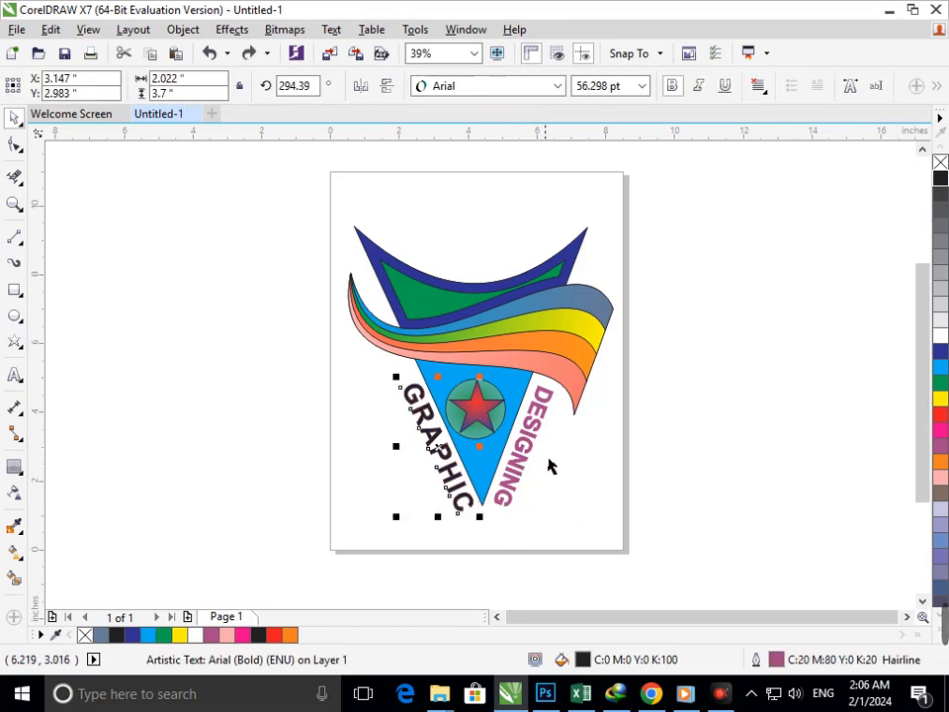
{"action": "left_click", "coordinate": [550, 537]}
Step: Move the entire logo off the page to the empty area at its upper left
{"action": "scroll", "coordinate": [459, 410], "scroll_direction": "down", "scroll_amount": 2}
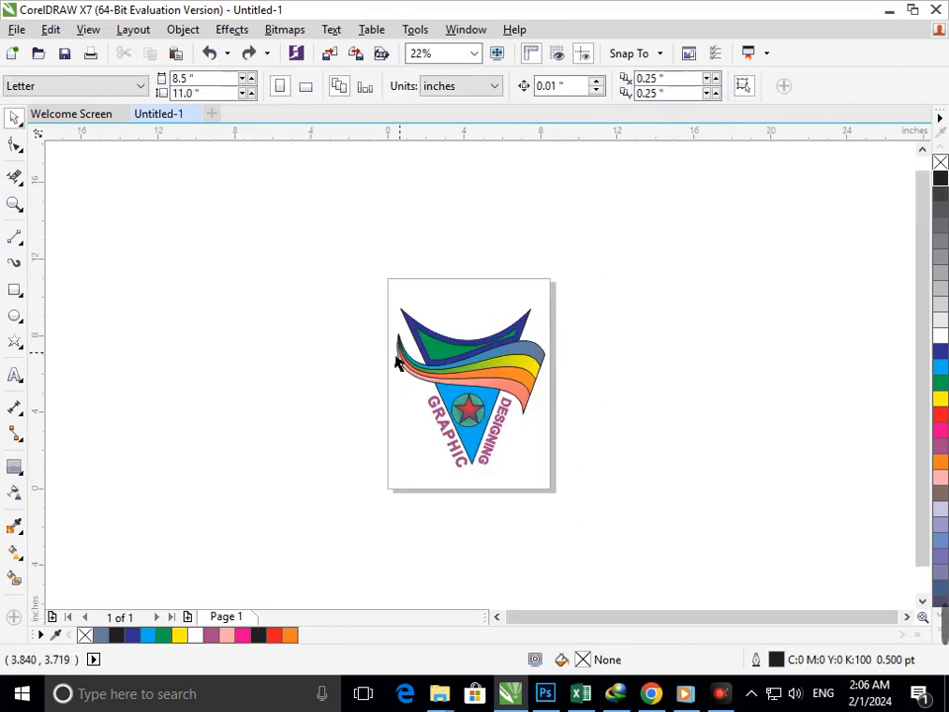
{"action": "scroll", "coordinate": [456, 362], "scroll_direction": "down", "scroll_amount": 3}
{"action": "key", "text": "ctrl+a"}
{"action": "left_click_drag", "start_coordinate": [474, 374], "coordinate": [203, 284]}
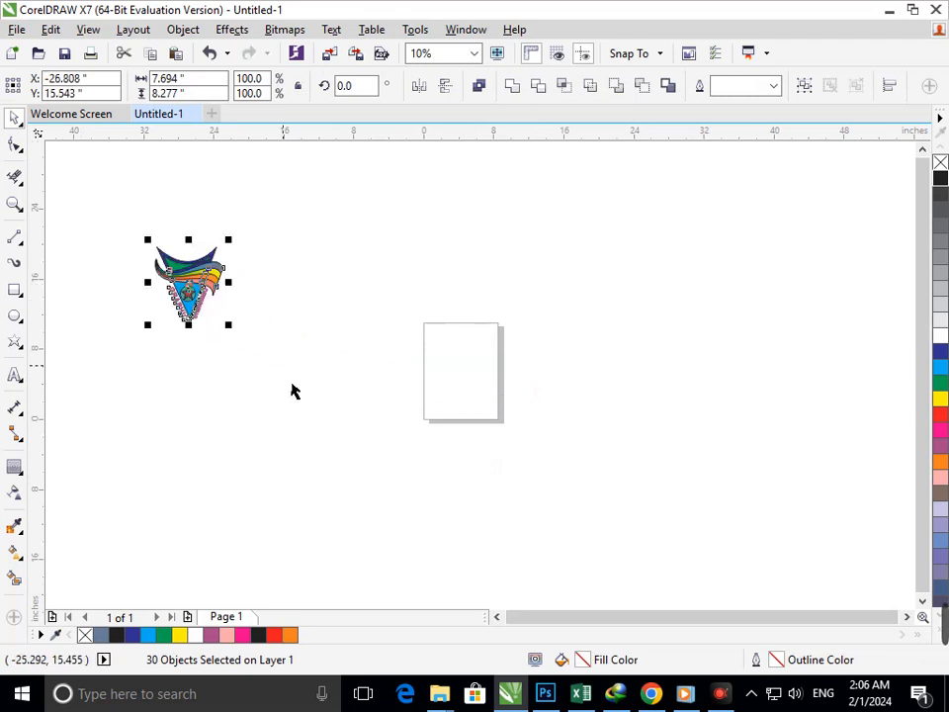
{"action": "left_click", "coordinate": [293, 385]}
{"action": "key", "text": "F2"}
{"action": "mouse_move", "coordinate": [136, 223]}
{"action": "left_mouse_down"}
{"action": "mouse_move", "coordinate": [232, 341]}
{"action": "mouse_move", "coordinate": [236, 326]}
{"action": "mouse_move", "coordinate": [247, 337]}
{"action": "left_mouse_up"}
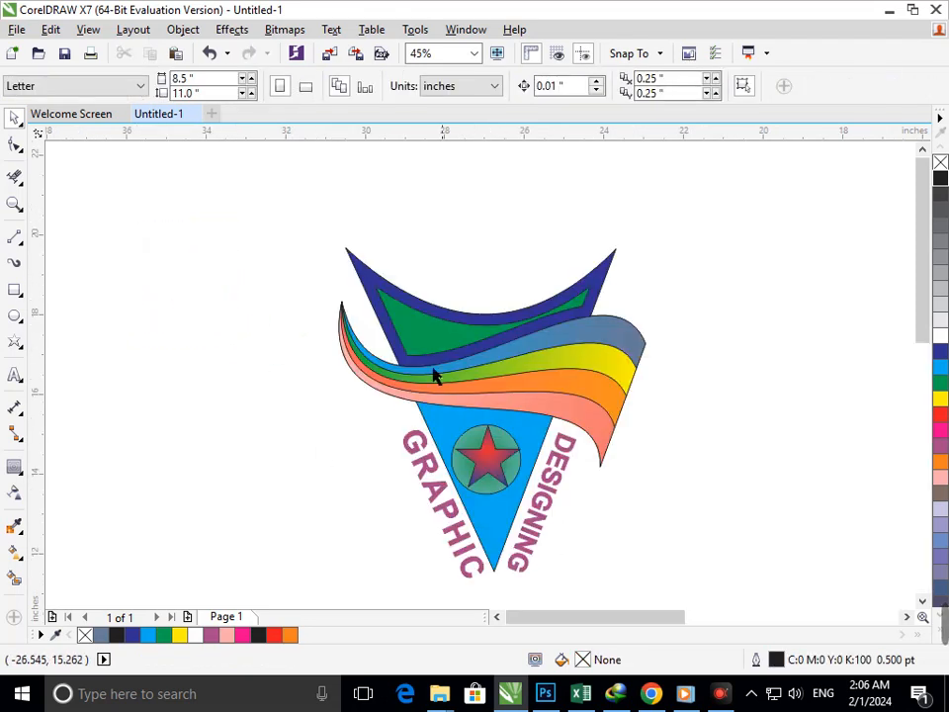
Step: Group all the objects of the logo together
{"action": "left_click_drag", "start_coordinate": [280, 210], "coordinate": [663, 620]}
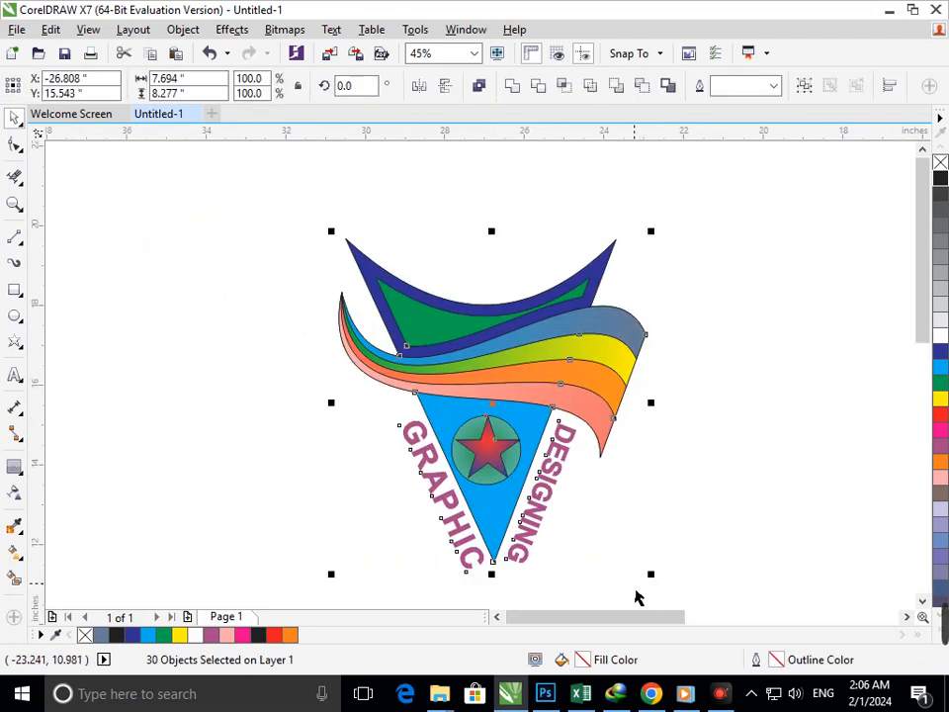
{"action": "key", "text": "ctrl+g"}
{"action": "left_click", "coordinate": [719, 500]}
Step: Scale the grouped logo down proportionally to about 6.45 by 6.94 inches and move it slightly upward
{"action": "left_click", "coordinate": [468, 533]}
{"action": "left_click_drag", "start_coordinate": [332, 574], "coordinate": [372, 547]}
{"action": "left_click_drag", "start_coordinate": [466, 486], "coordinate": [445, 427]}
{"action": "left_click", "coordinate": [743, 486]}
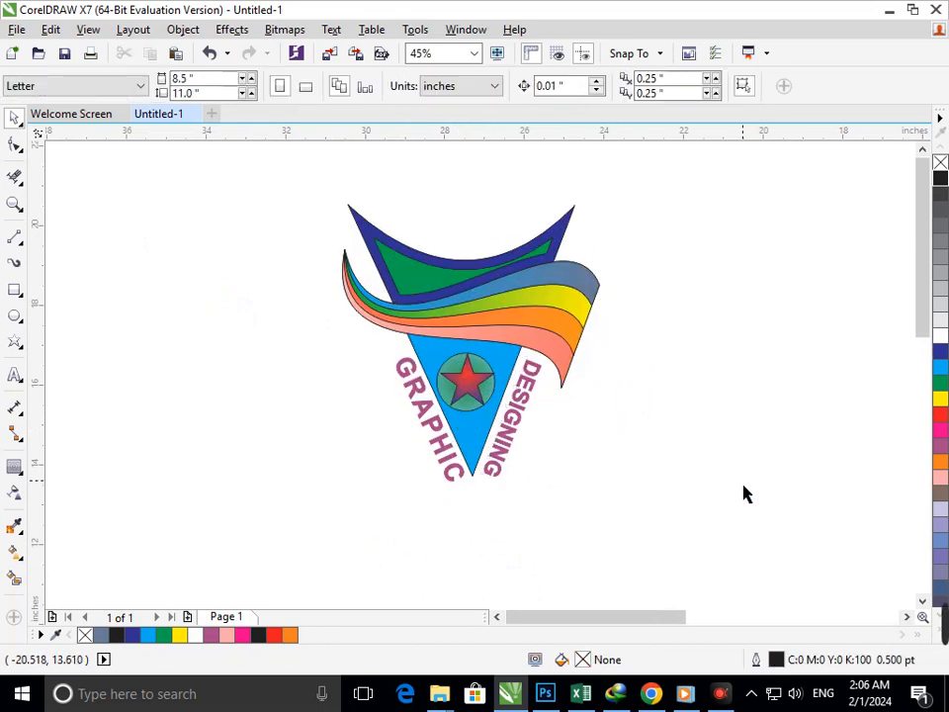
Step: Enlarge the grouped logo about its centre to about 7.32 by 7.88 inches and move it slightly down
{"action": "left_click", "coordinate": [481, 439]}
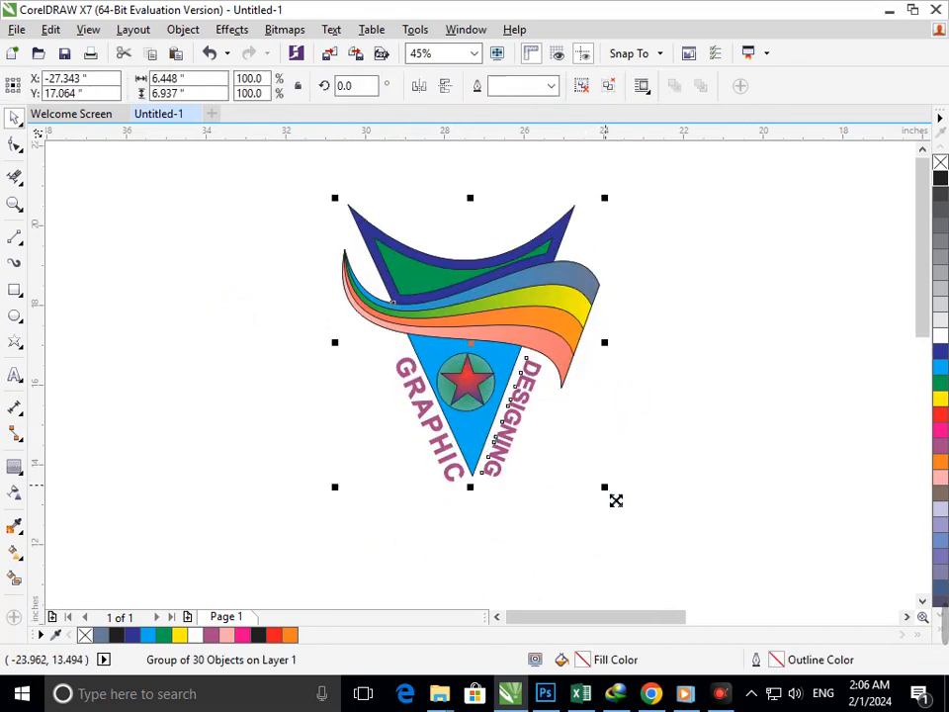
{"action": "left_click_drag", "start_coordinate": [614, 499], "coordinate": [615, 542]}
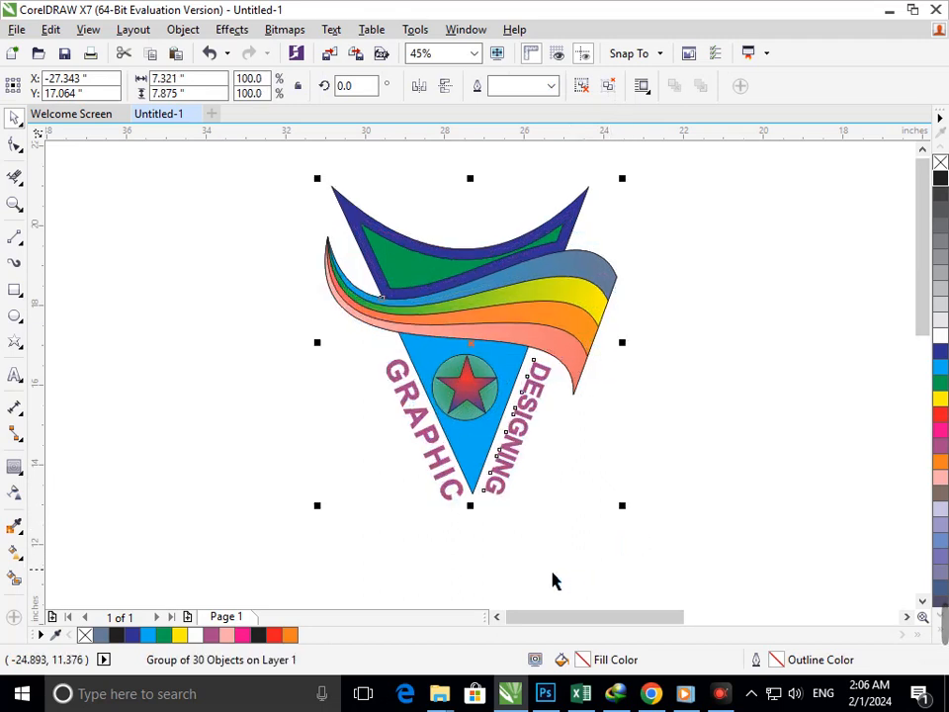
{"action": "left_click_drag", "start_coordinate": [510, 474], "coordinate": [515, 511]}
{"action": "left_click", "coordinate": [703, 493]}
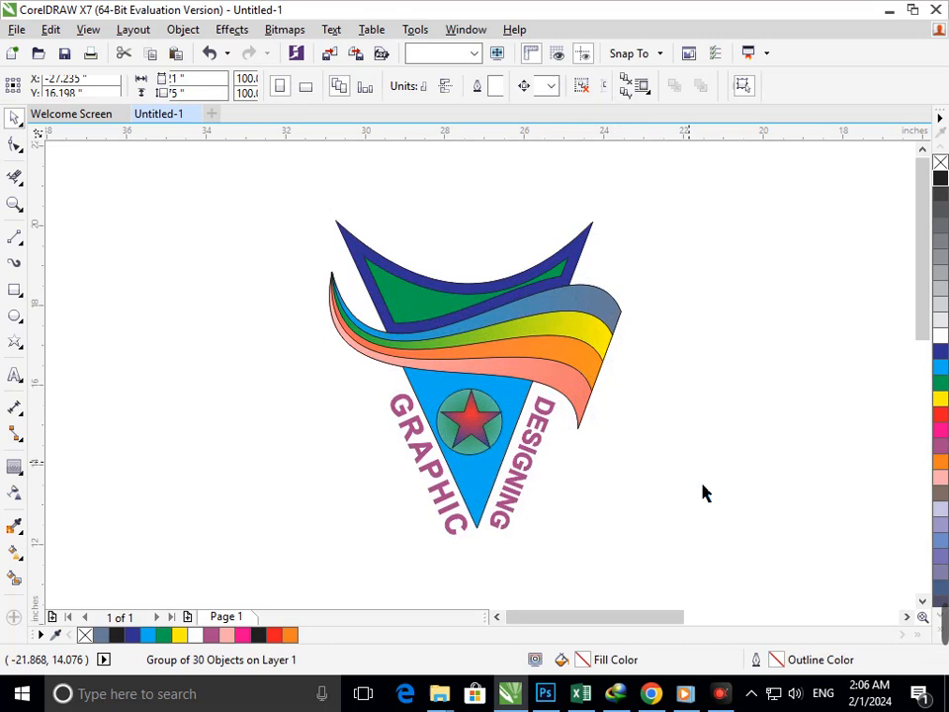
Step: Try a plain white fill on the star inside the grouped logo and undo it
{"action": "left_click", "coordinate": [528, 495]}
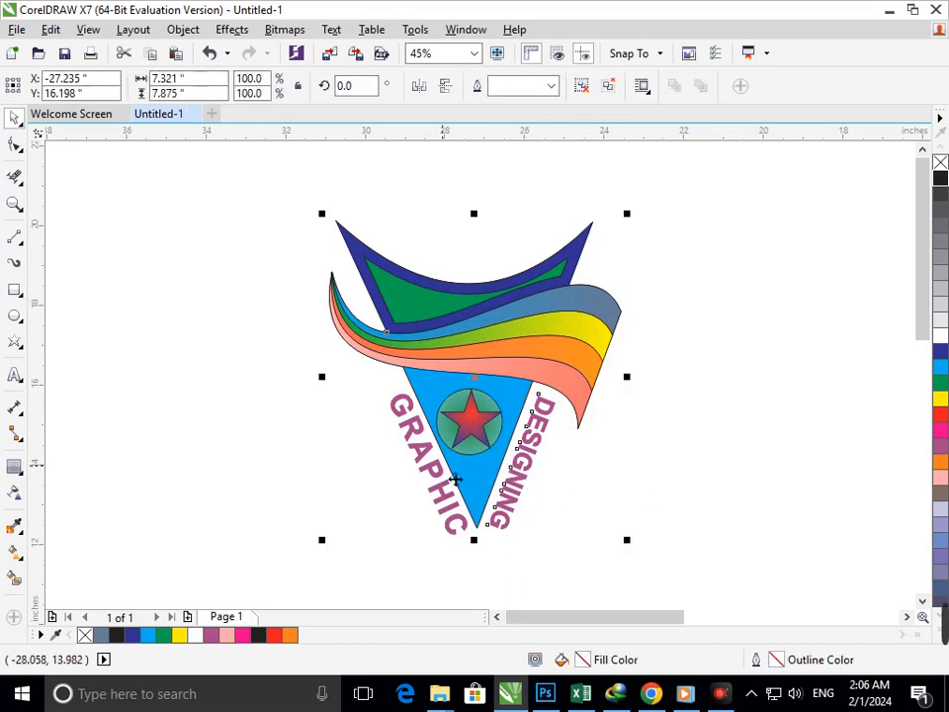
{"action": "left_click", "coordinate": [746, 361]}
{"action": "left_click", "coordinate": [461, 436], "text": "ctrl"}
{"action": "left_click", "coordinate": [940, 337]}
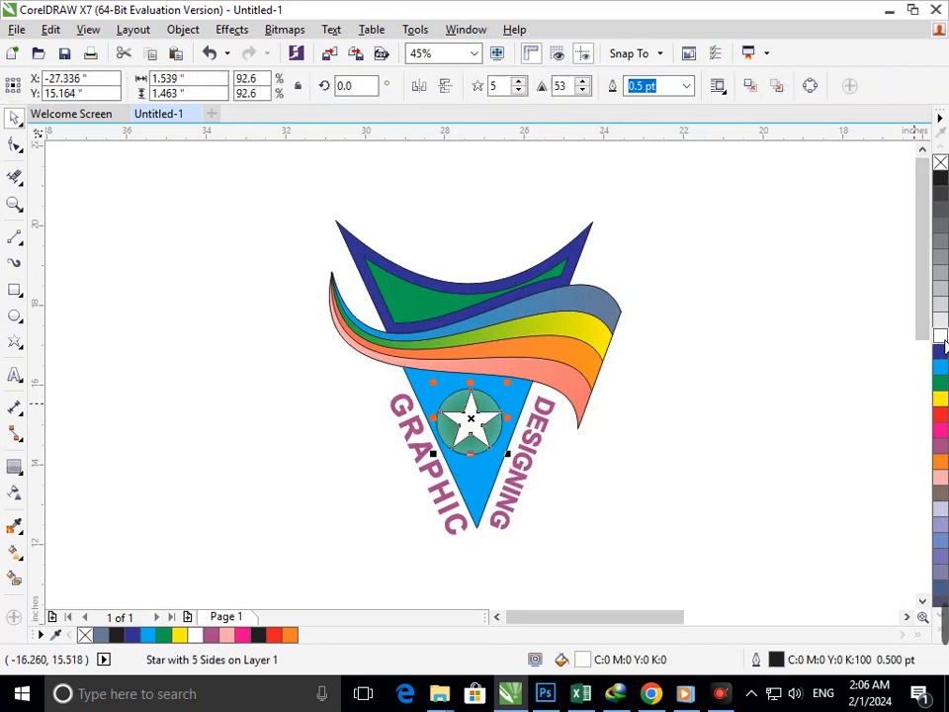
{"action": "left_click", "coordinate": [794, 426]}
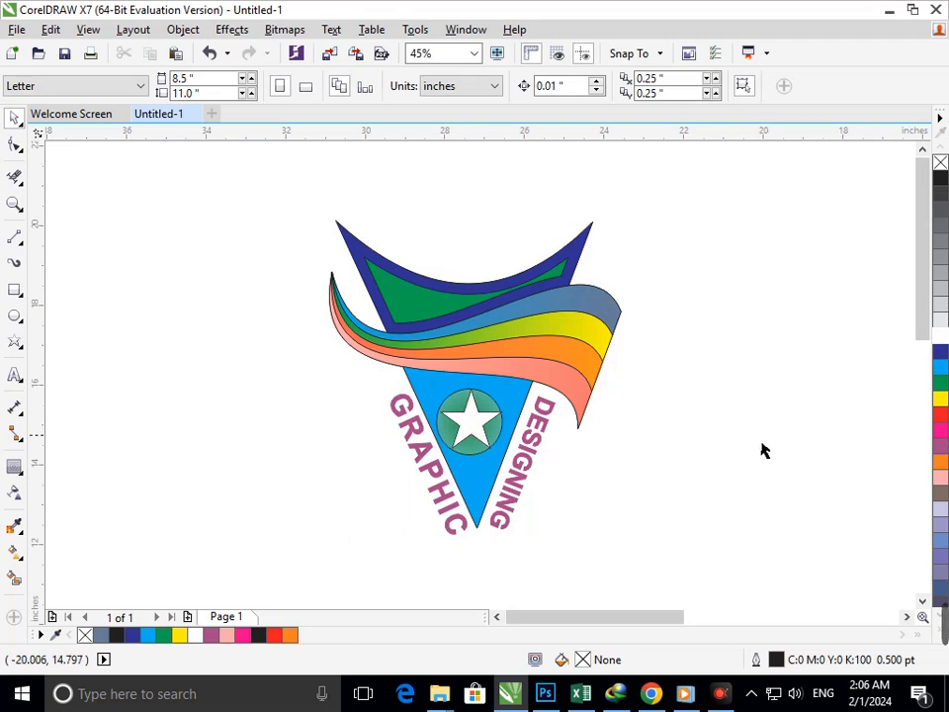
{"action": "key", "text": "ctrl+z"}
{"action": "left_click", "coordinate": [751, 482]}
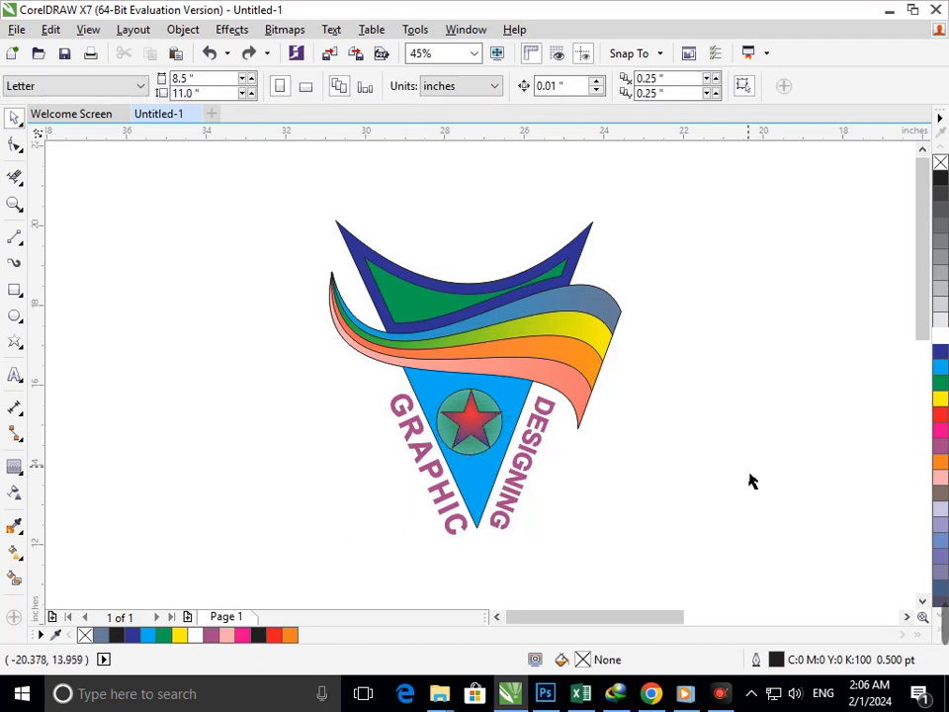